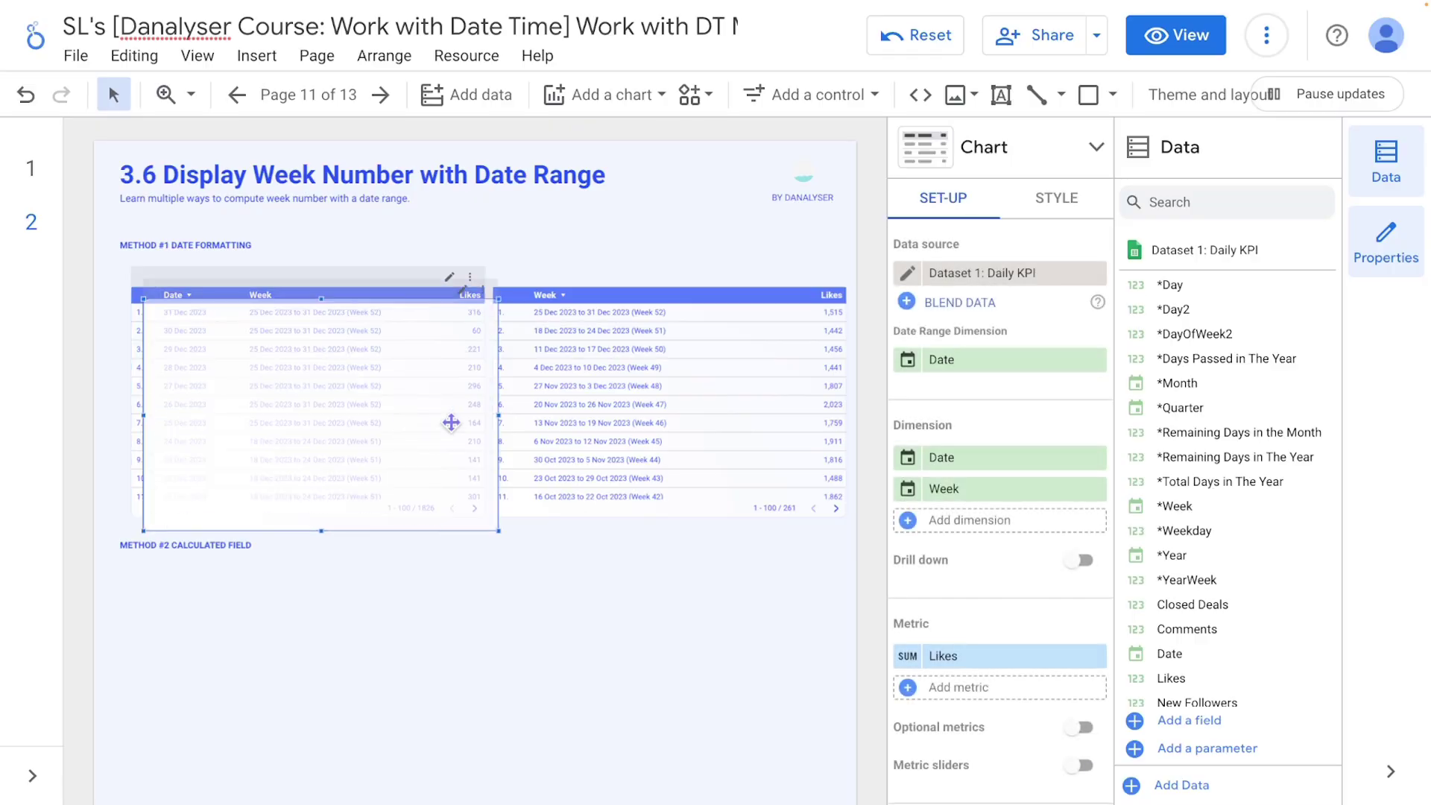
- Place the table copy under Method #2 and start a field named '*First Day of the Week (Start Monday)'
{"action": "left_click_drag", "start_coordinate": [448, 422], "coordinate": [384, 682]}
{"action": "scroll", "coordinate": [669, 571], "scroll_direction": "down", "scroll_amount": 3}
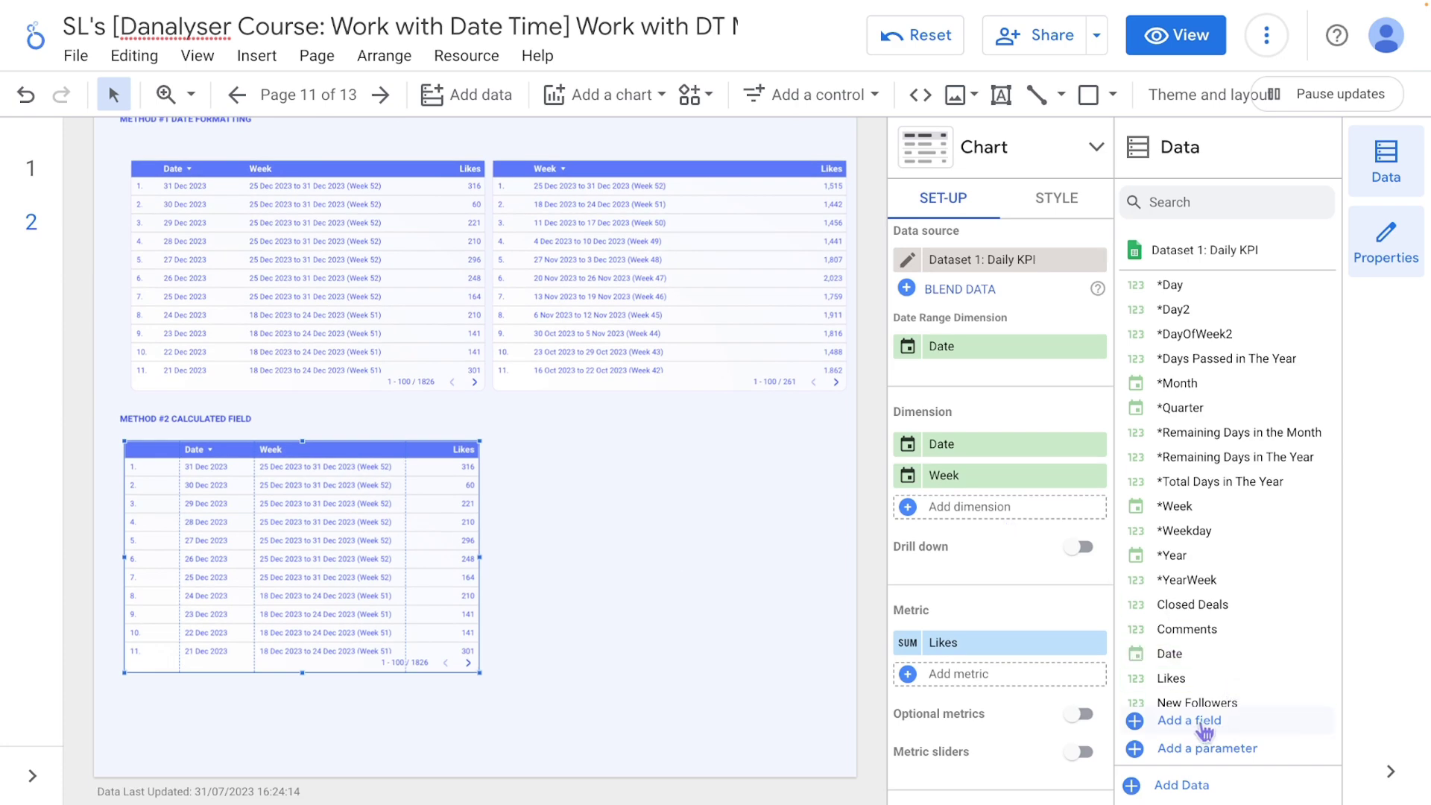
{"action": "left_click", "coordinate": [1256, 733]}
{"action": "left_click", "coordinate": [549, 518]}
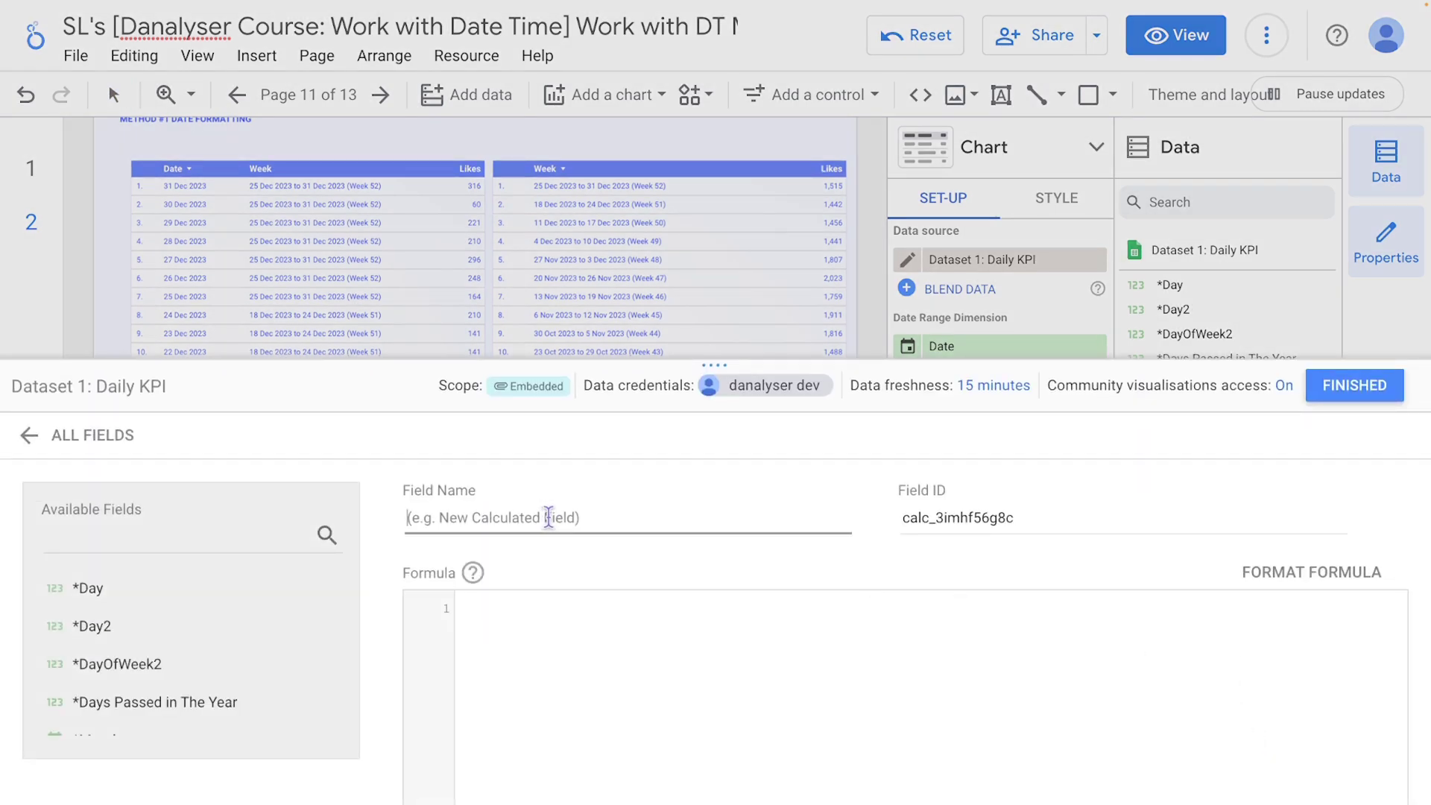
{"action": "type", "text": "*First"}
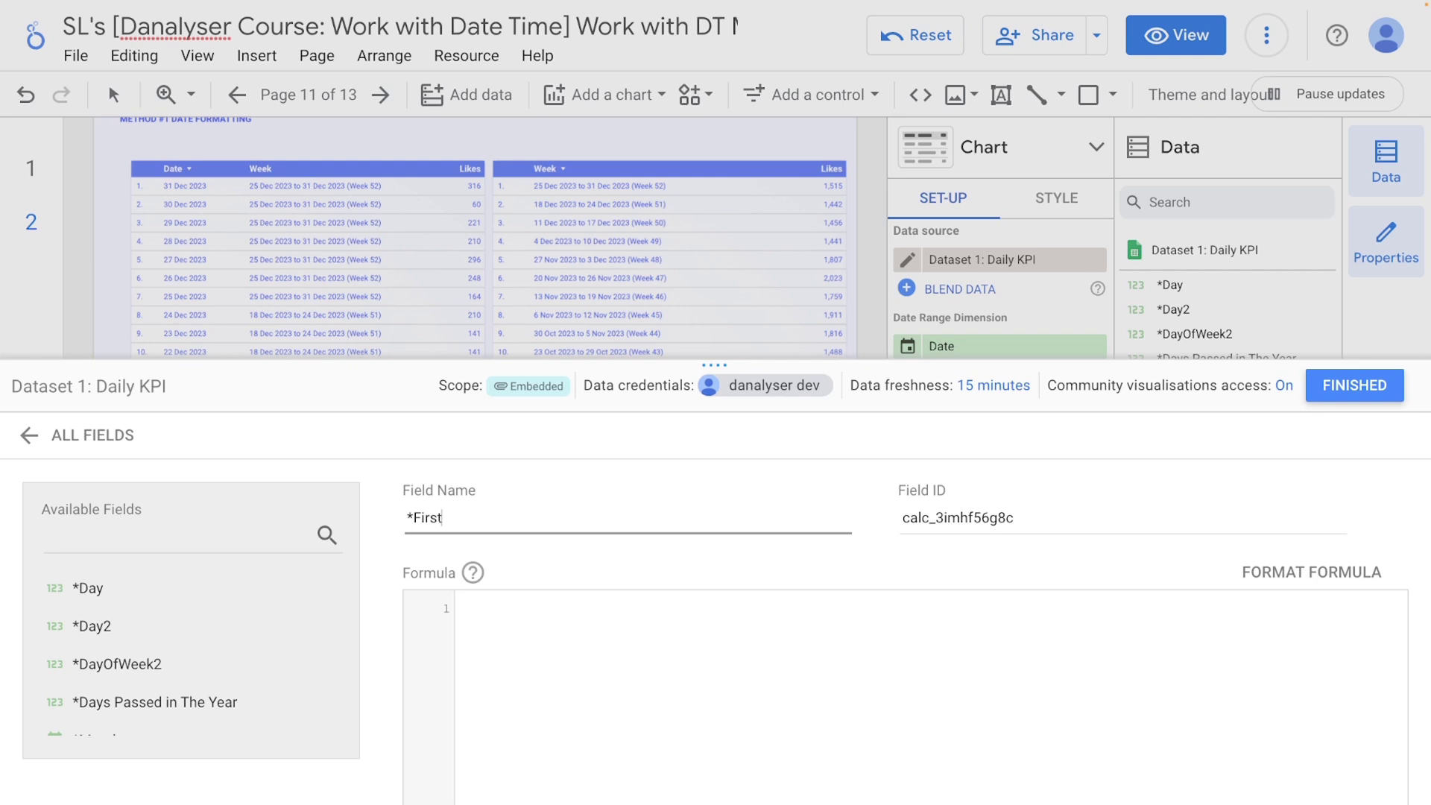
{"action": "type", "text": " Day of the Week (S"}
{"action": "type", "text": "tart"}
{"action": "type", "text": " Mon"}
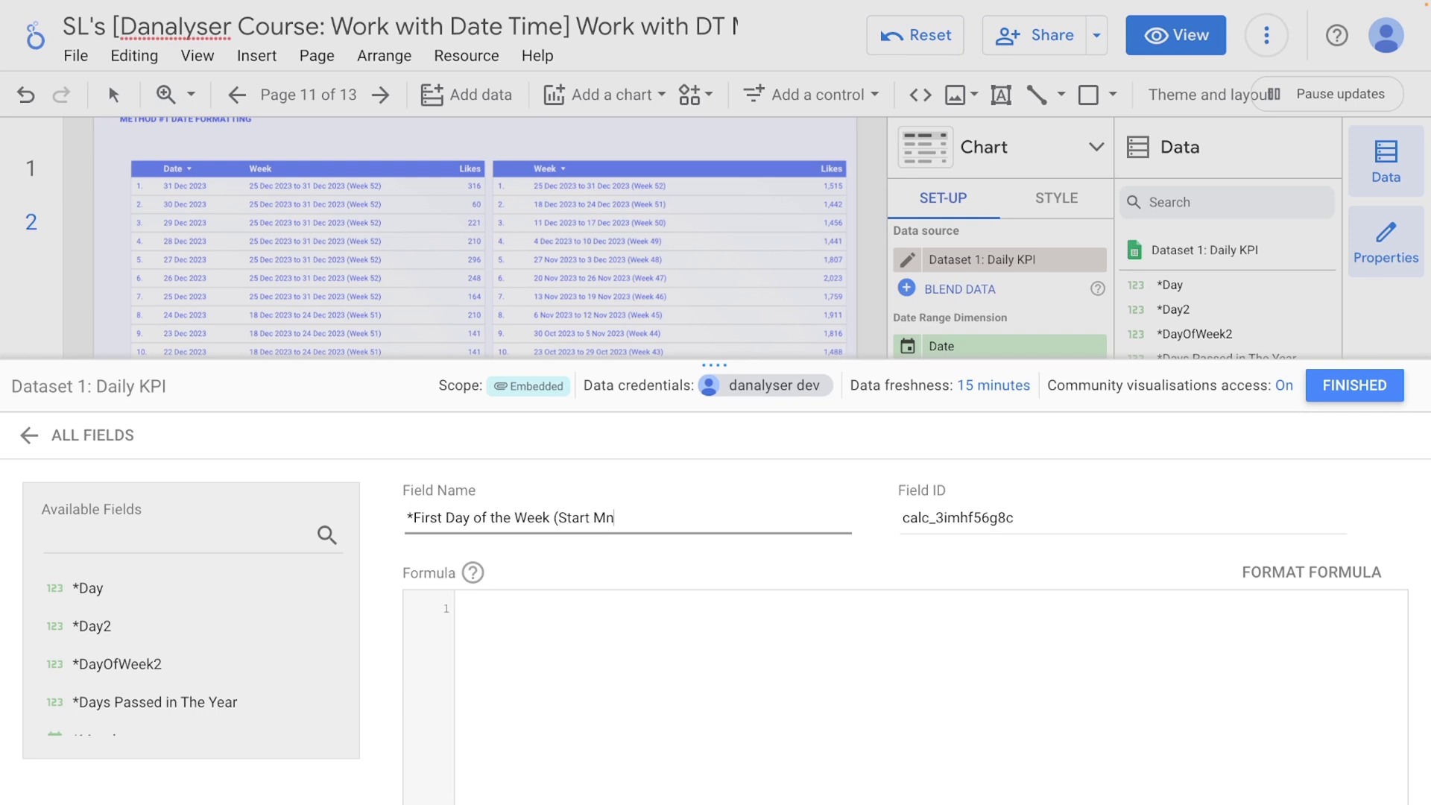
{"action": "key", "text": "BackSpace"}
{"action": "type", "text": "onday)"}
- Give the field the formula DATETIME_TRUNC(Date, ISOWEEK), save it and return to the report
{"action": "left_click", "coordinate": [625, 652]}
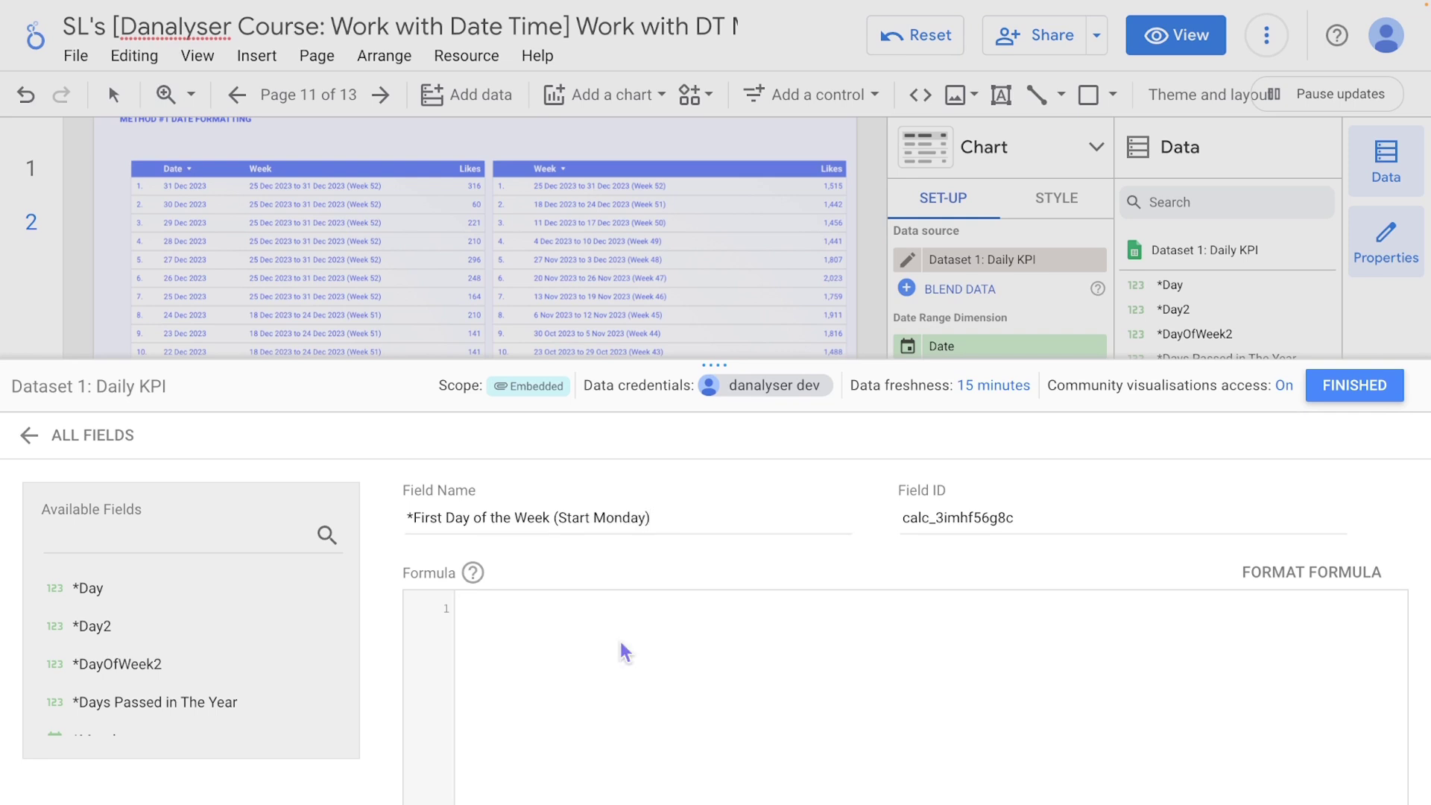
{"action": "type", "text": "DAT"}
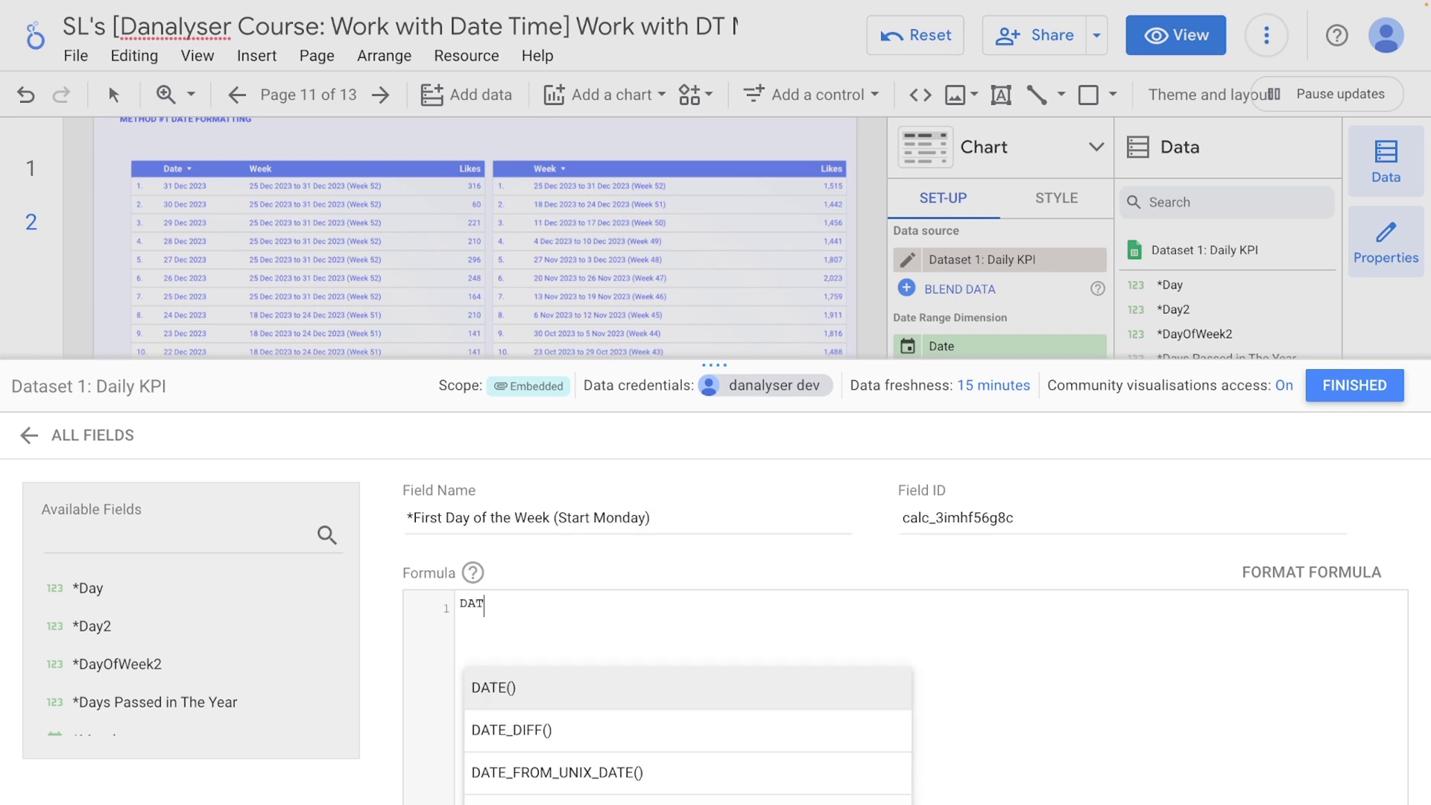
{"action": "type", "text": "ETIME_TRUNC(Date,"}
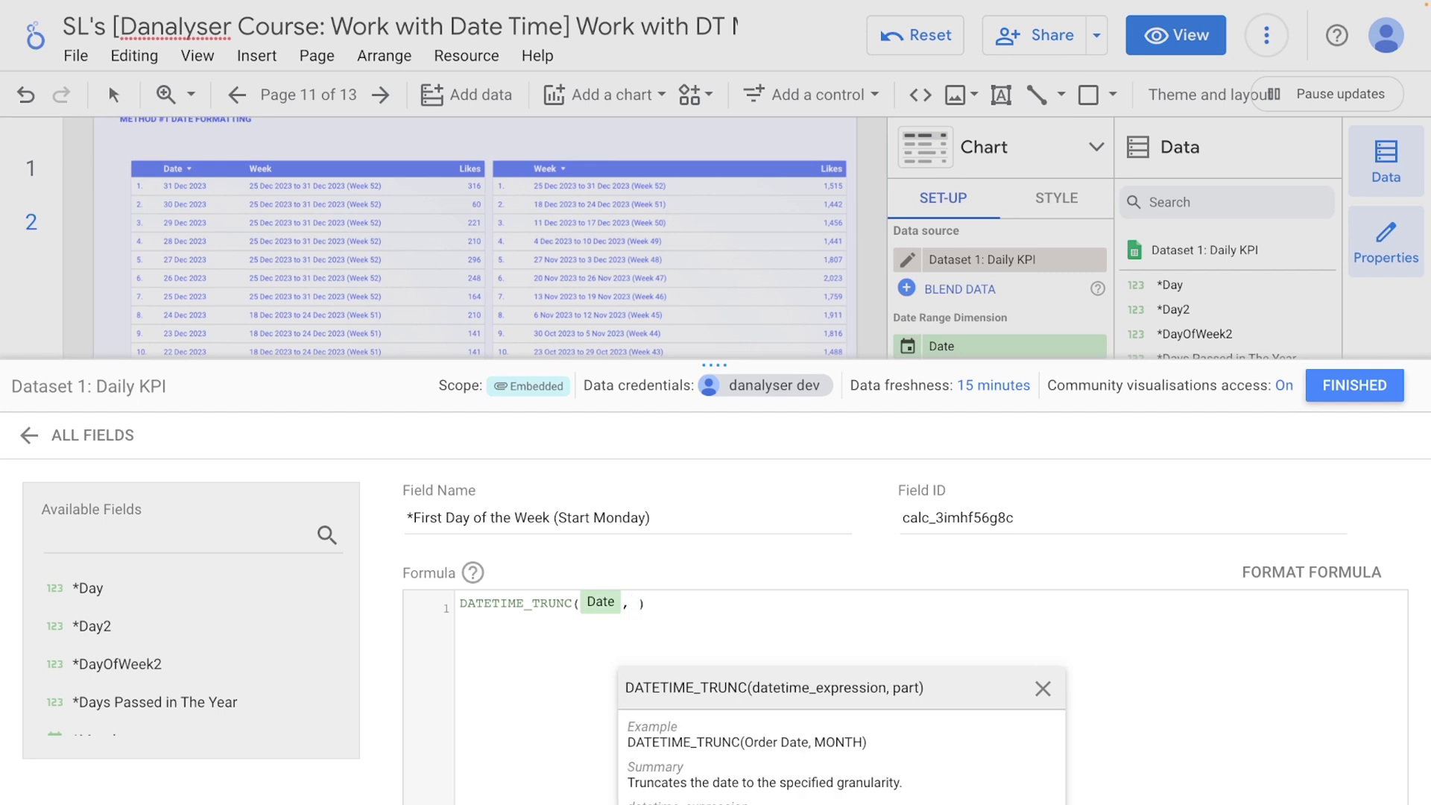
{"action": "type", "text": " ISO"}
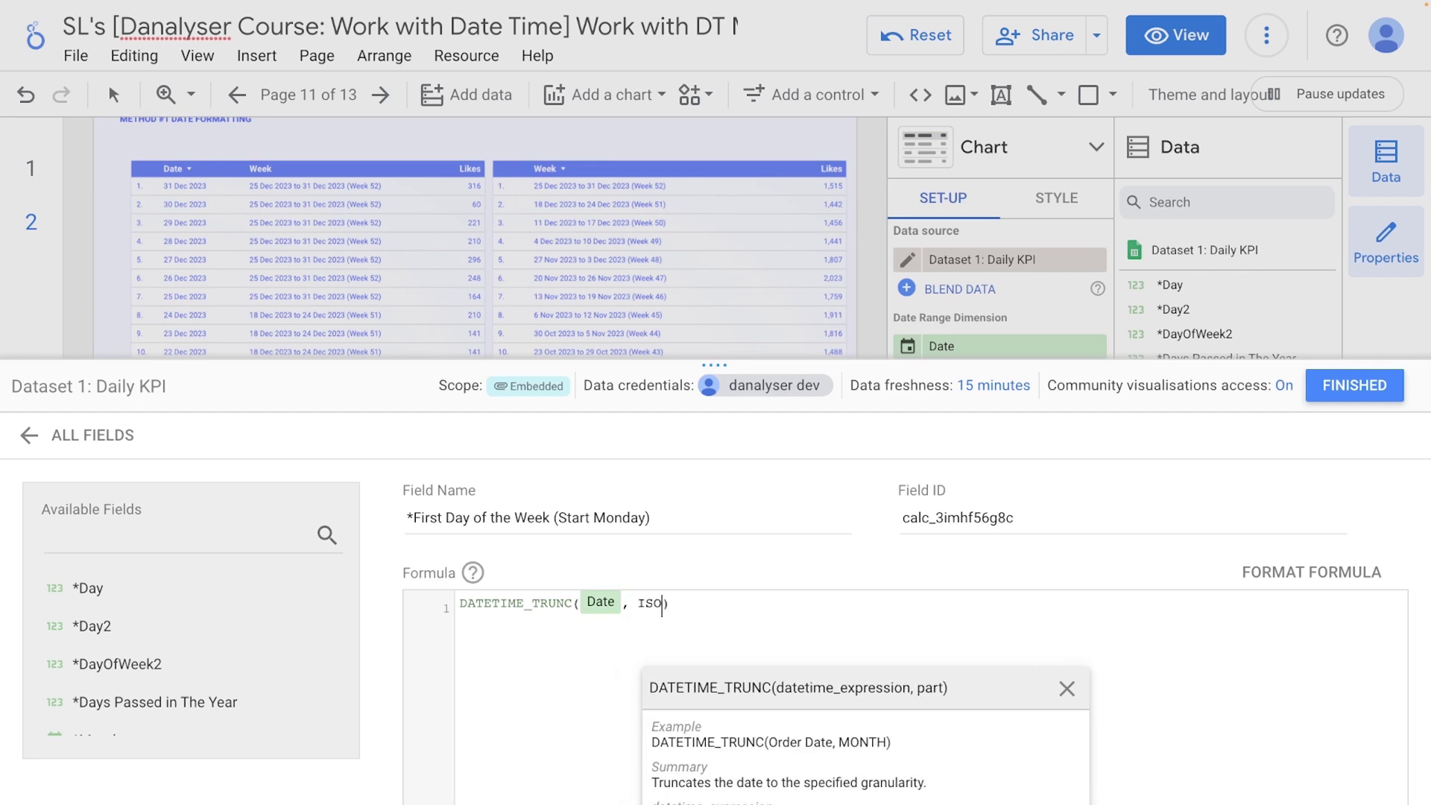
{"action": "type", "text": "WEEK"}
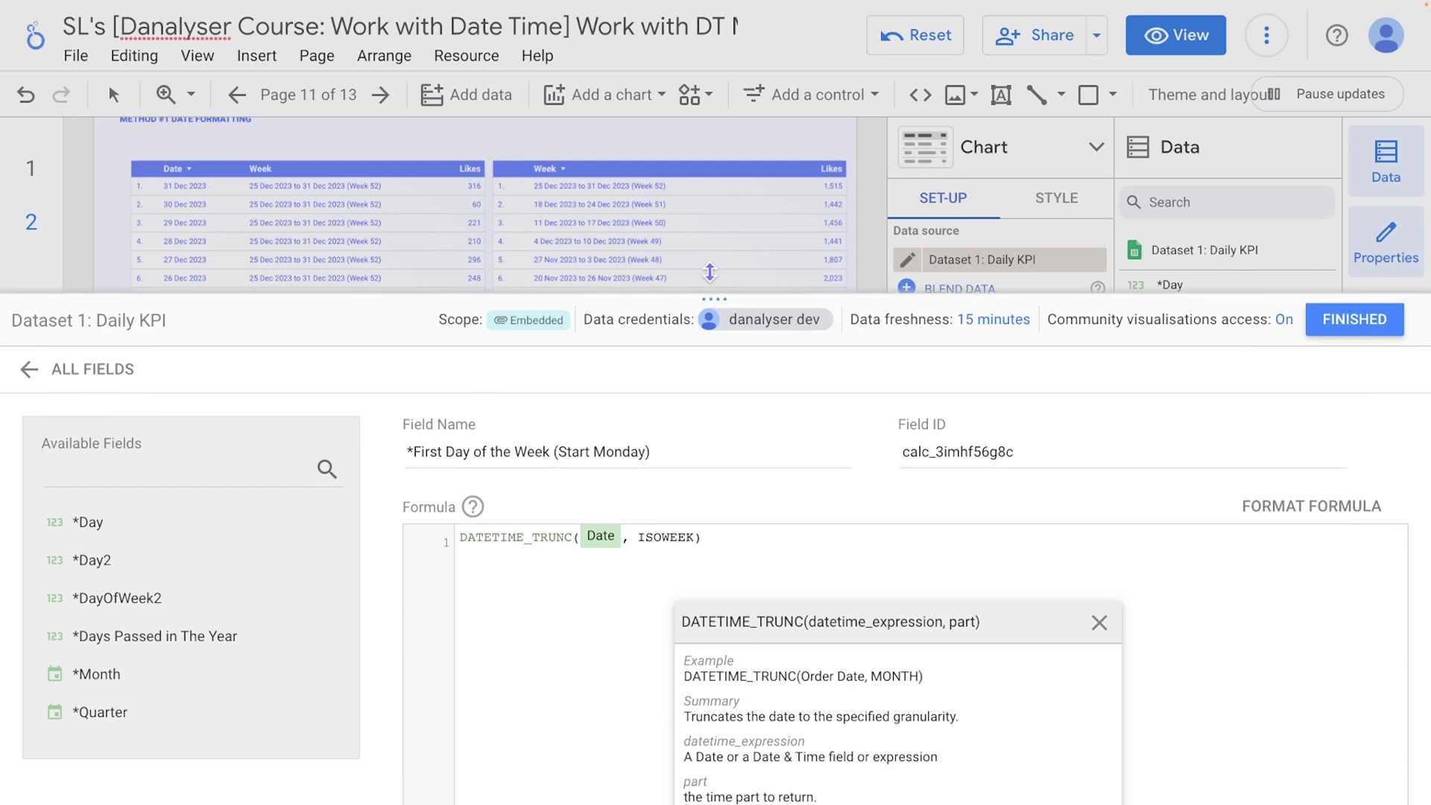
{"action": "scroll", "coordinate": [825, 613], "scroll_direction": "down", "scroll_amount": 3}
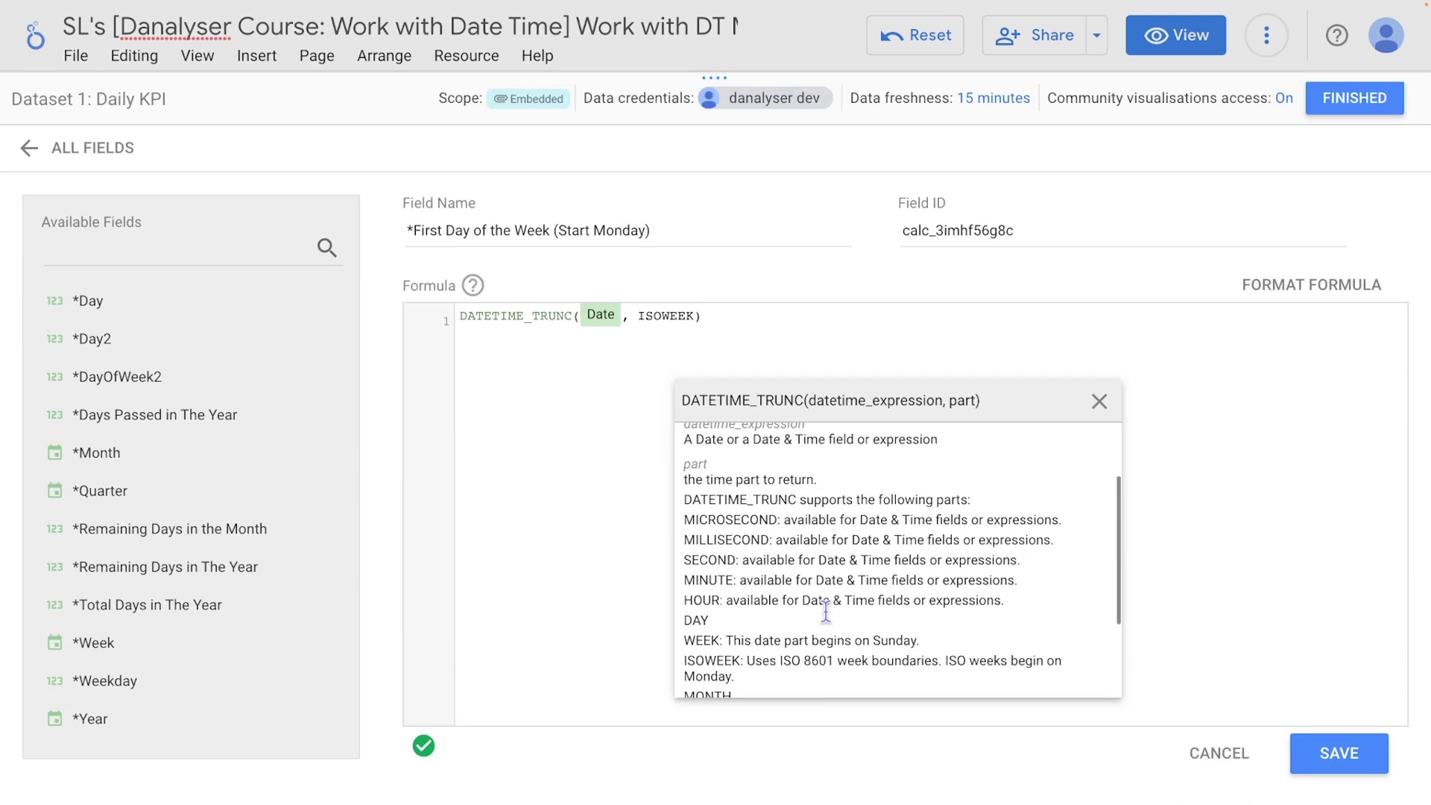
{"action": "scroll", "coordinate": [829, 622], "scroll_direction": "up", "scroll_amount": 1}
{"action": "scroll", "coordinate": [831, 623], "scroll_direction": "down", "scroll_amount": 2}
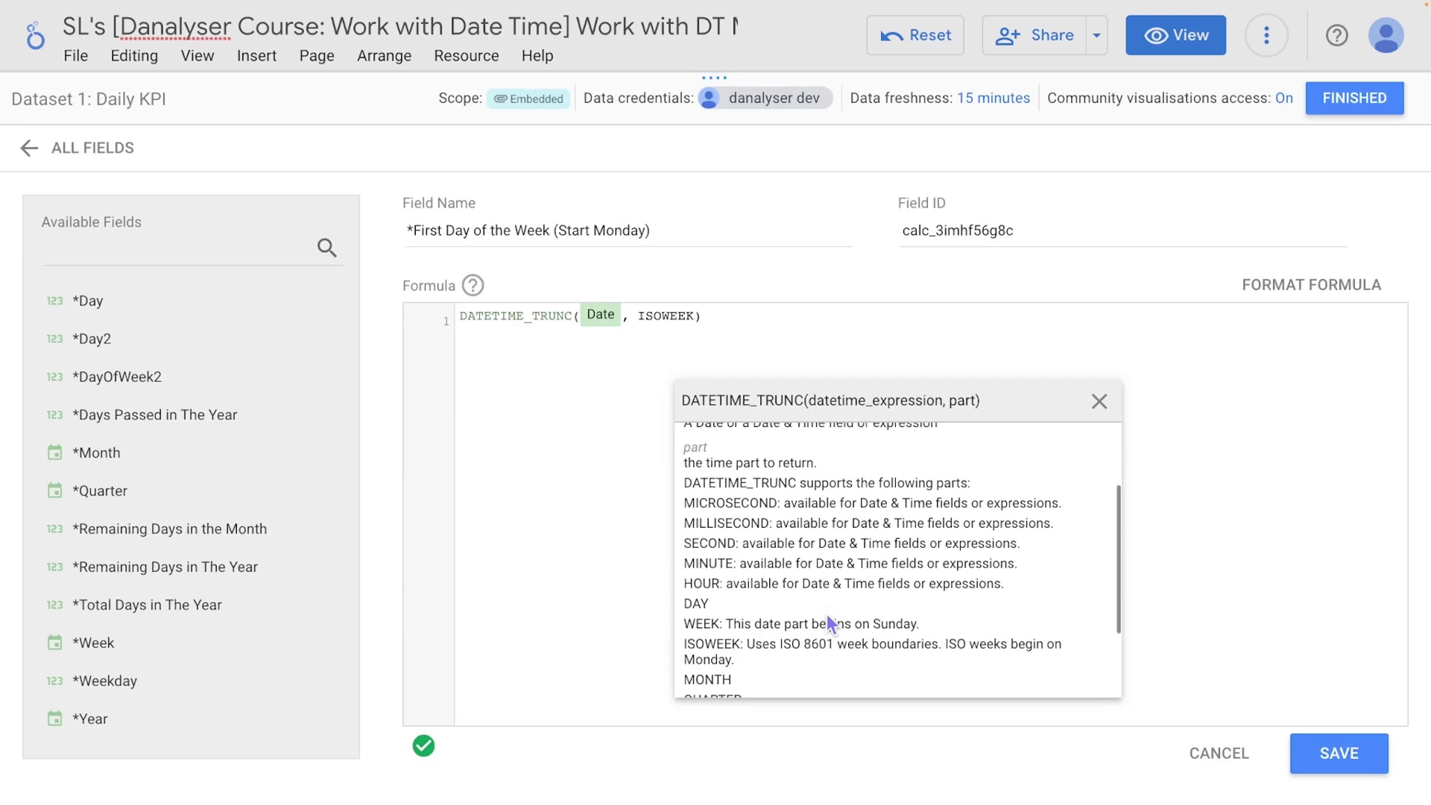
{"action": "mouse_move", "coordinate": [683, 596]}
{"action": "left_mouse_down"}
{"action": "mouse_move", "coordinate": [991, 624]}
{"action": "mouse_move", "coordinate": [684, 617]}
{"action": "left_mouse_up"}
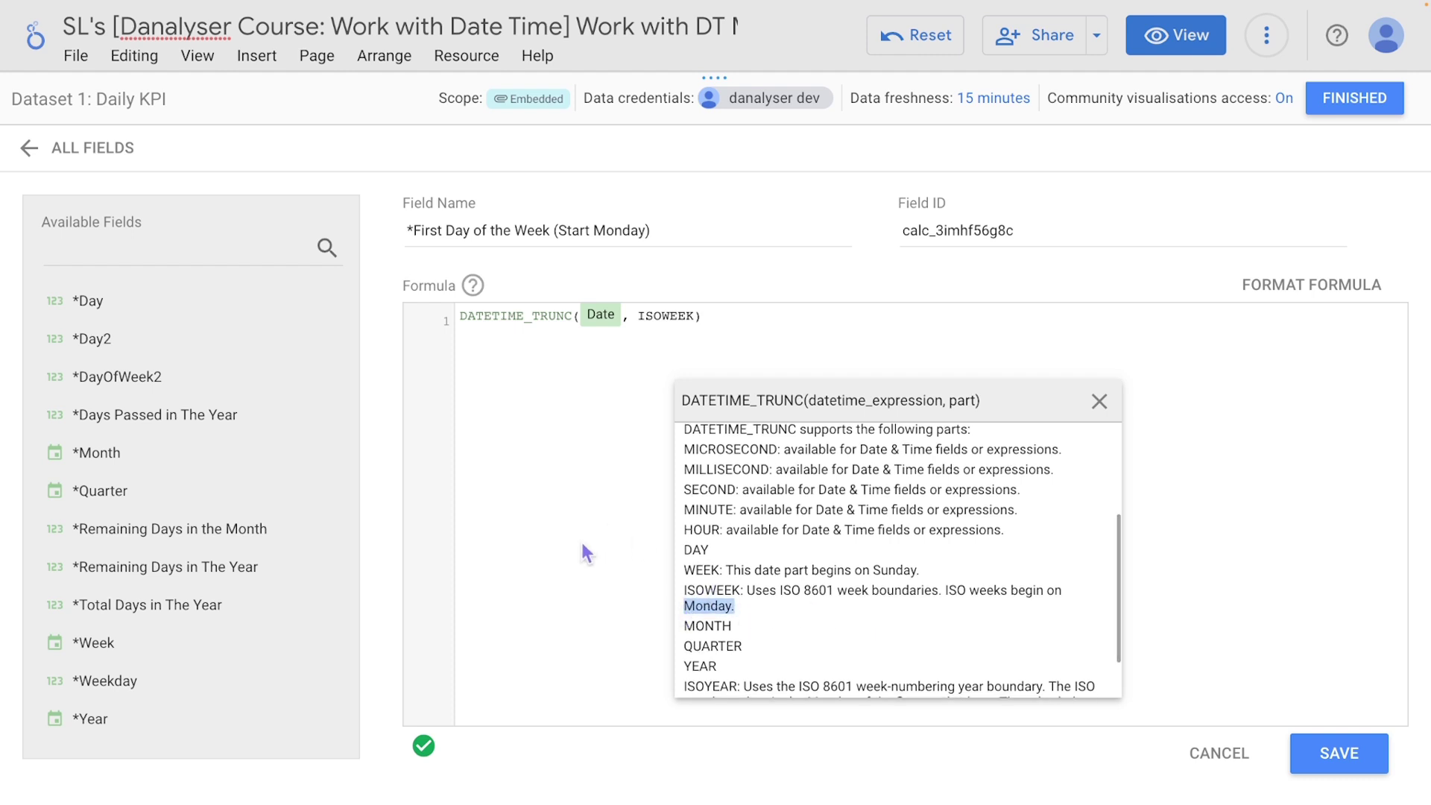
{"action": "left_click", "coordinate": [744, 319]}
{"action": "left_click_drag", "start_coordinate": [744, 319], "coordinate": [534, 299]}
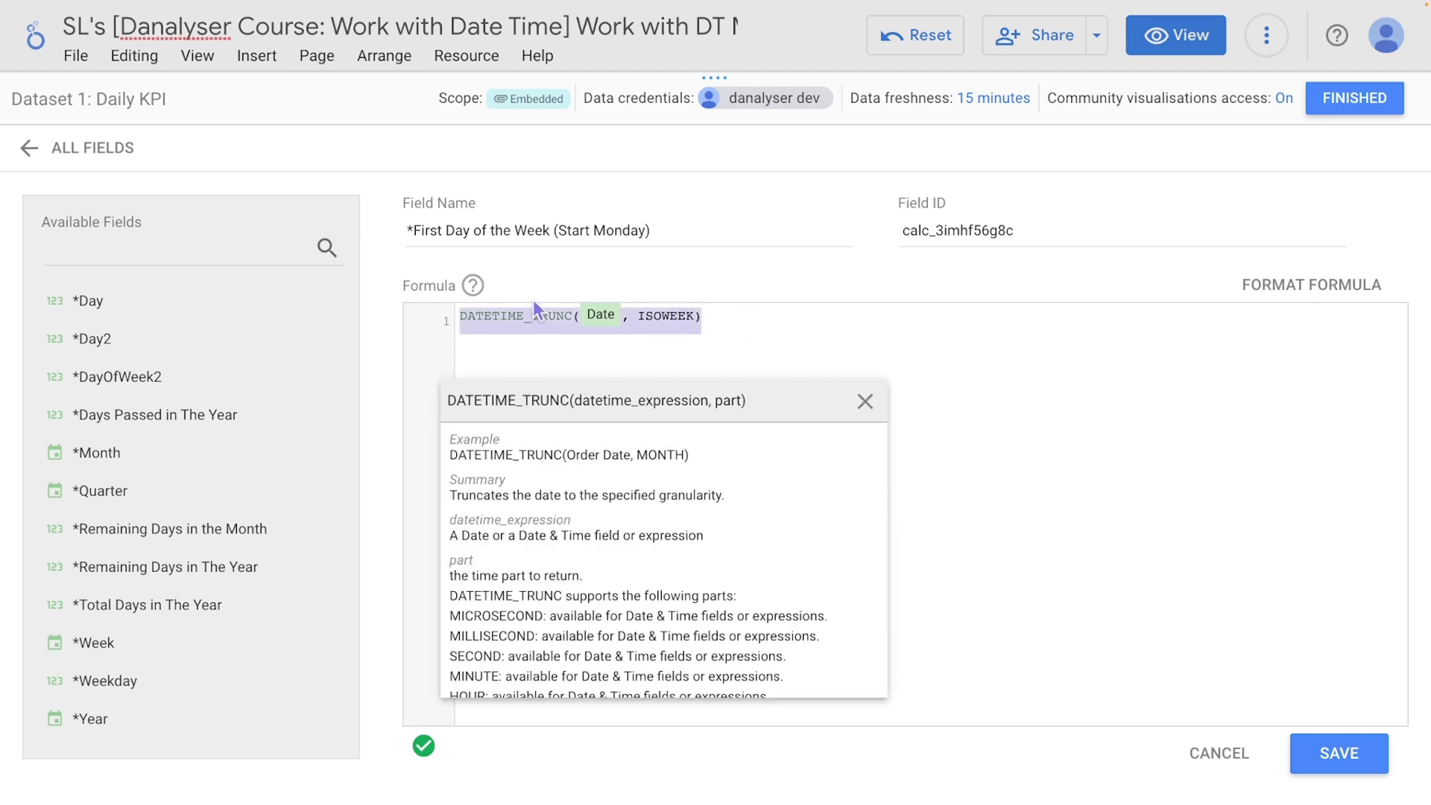
{"action": "left_click", "coordinate": [752, 325]}
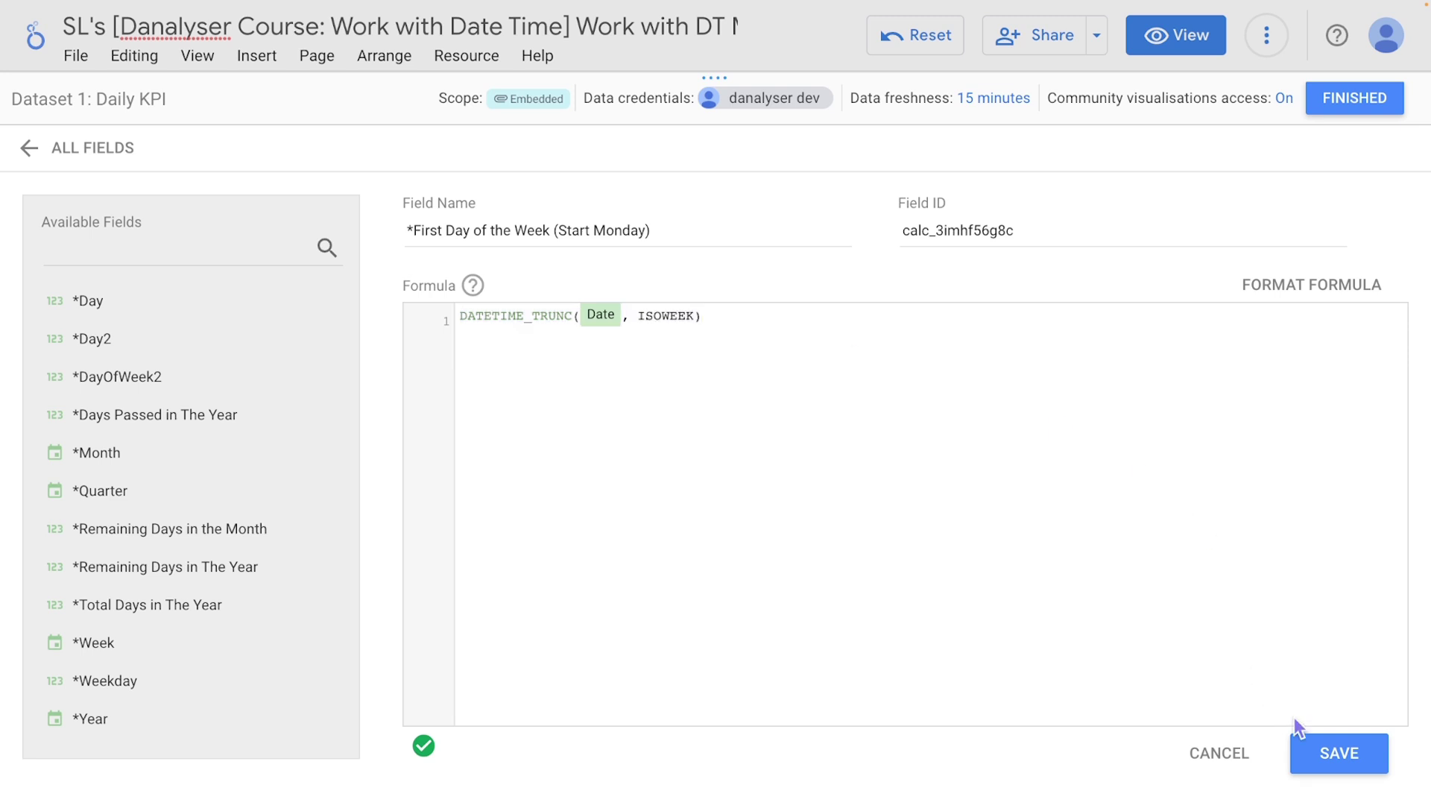
{"action": "left_click", "coordinate": [1323, 754]}
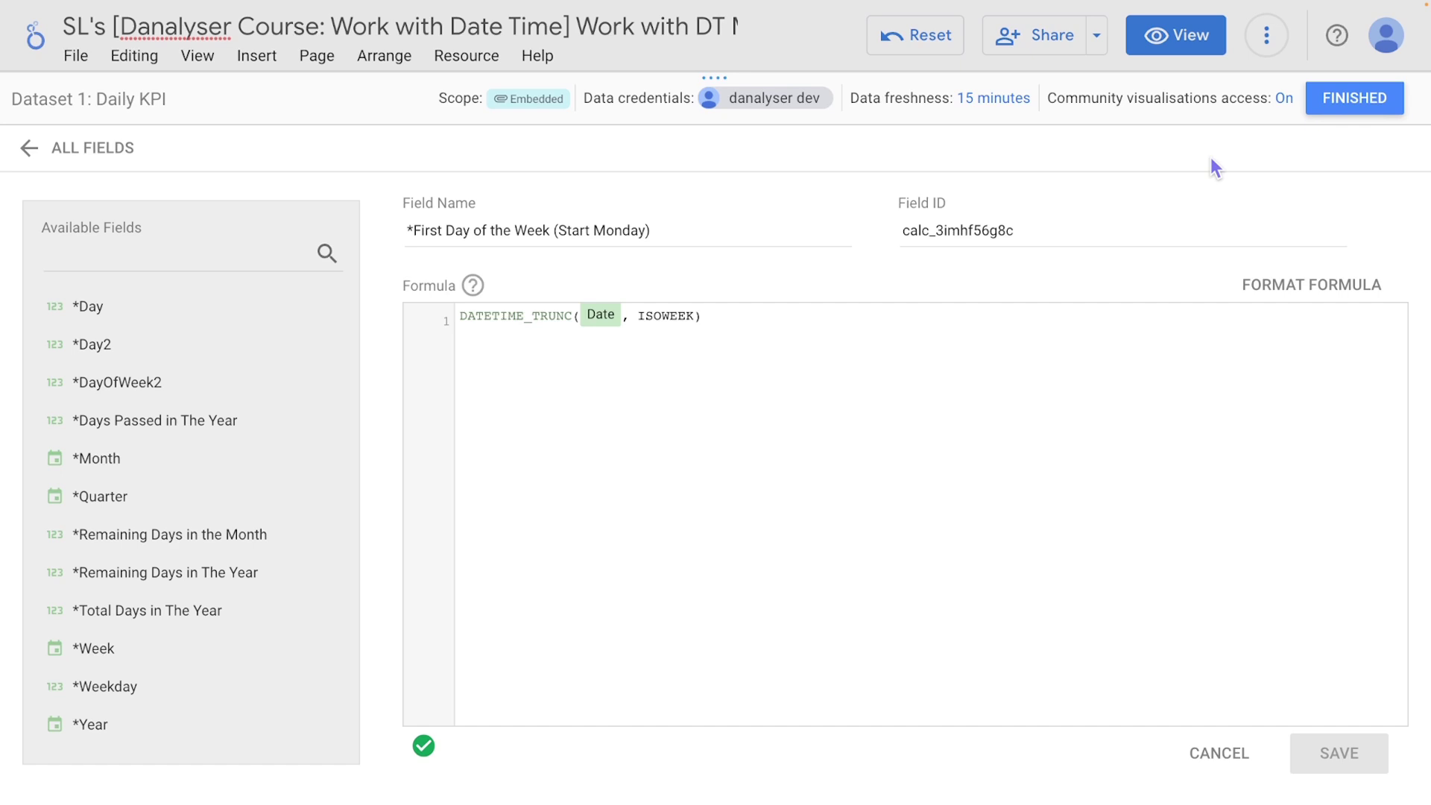
{"action": "left_click", "coordinate": [1349, 105]}
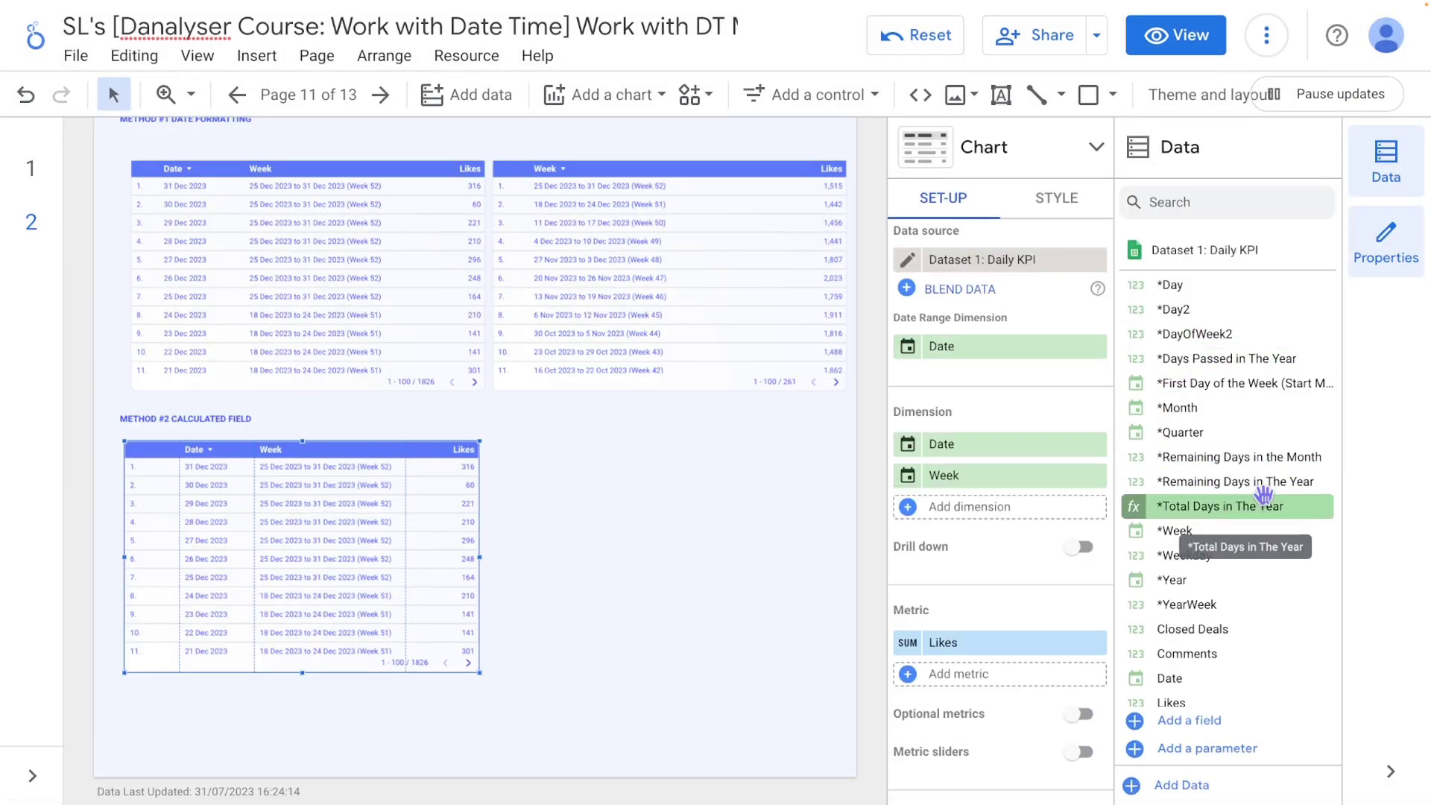
- Add *First Day of the Week (Start Monday) as a Method #2 table dimension and widen the table
{"action": "left_click_drag", "start_coordinate": [1229, 383], "coordinate": [1036, 521]}
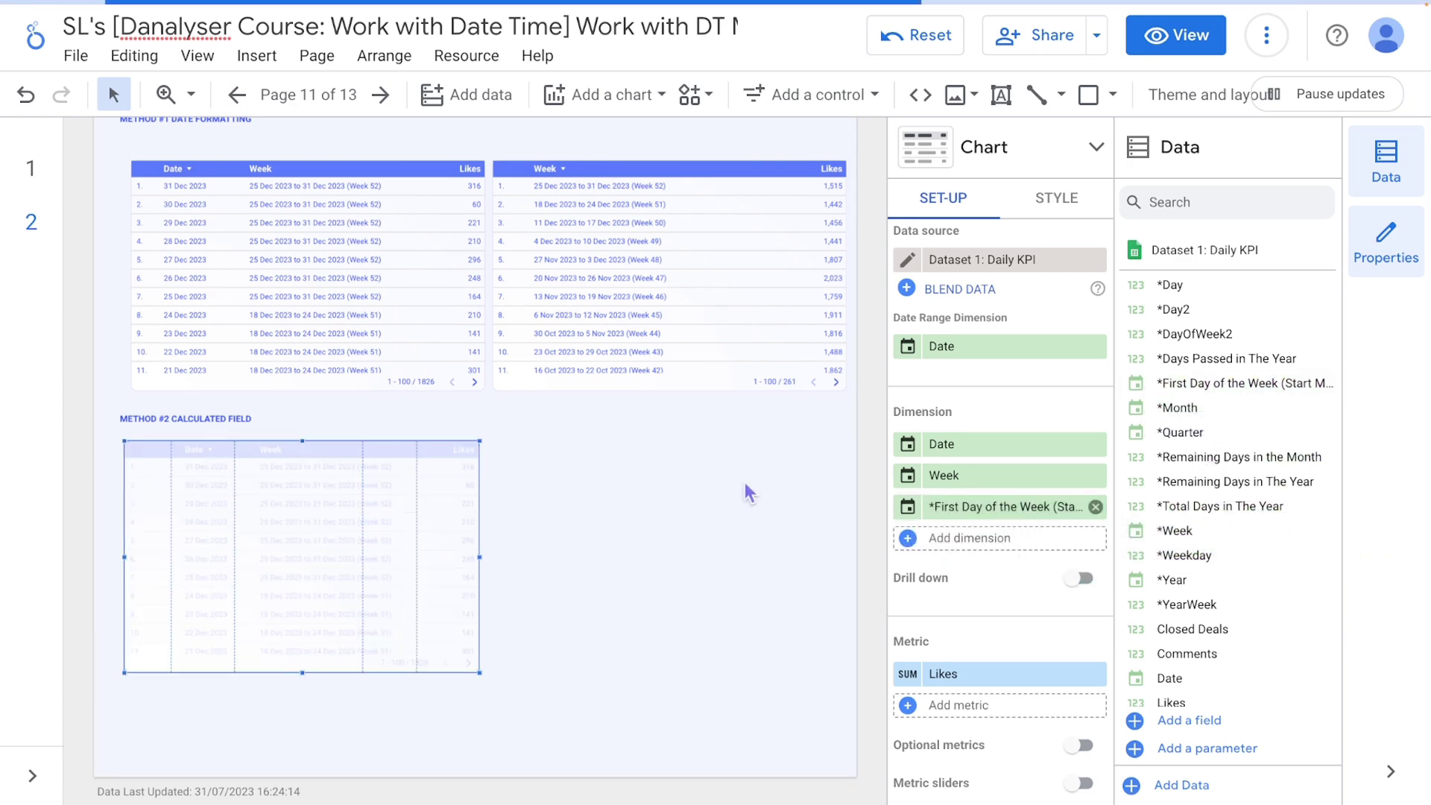
{"action": "left_click_drag", "start_coordinate": [471, 566], "coordinate": [805, 579]}
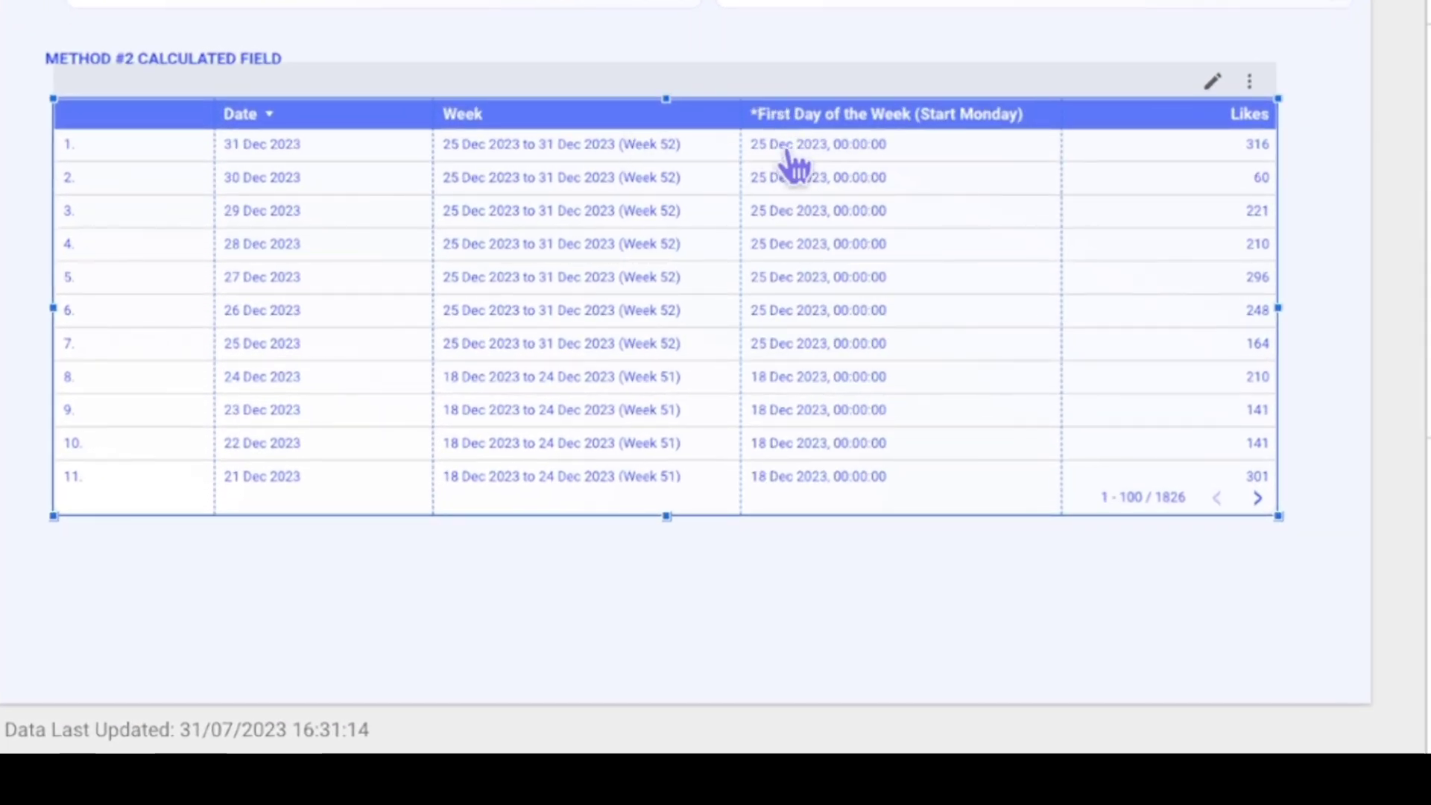
{"action": "scroll", "coordinate": [805, 287], "scroll_direction": "down", "scroll_amount": 1}
{"action": "scroll", "coordinate": [805, 287], "scroll_direction": "up", "scroll_amount": 1}
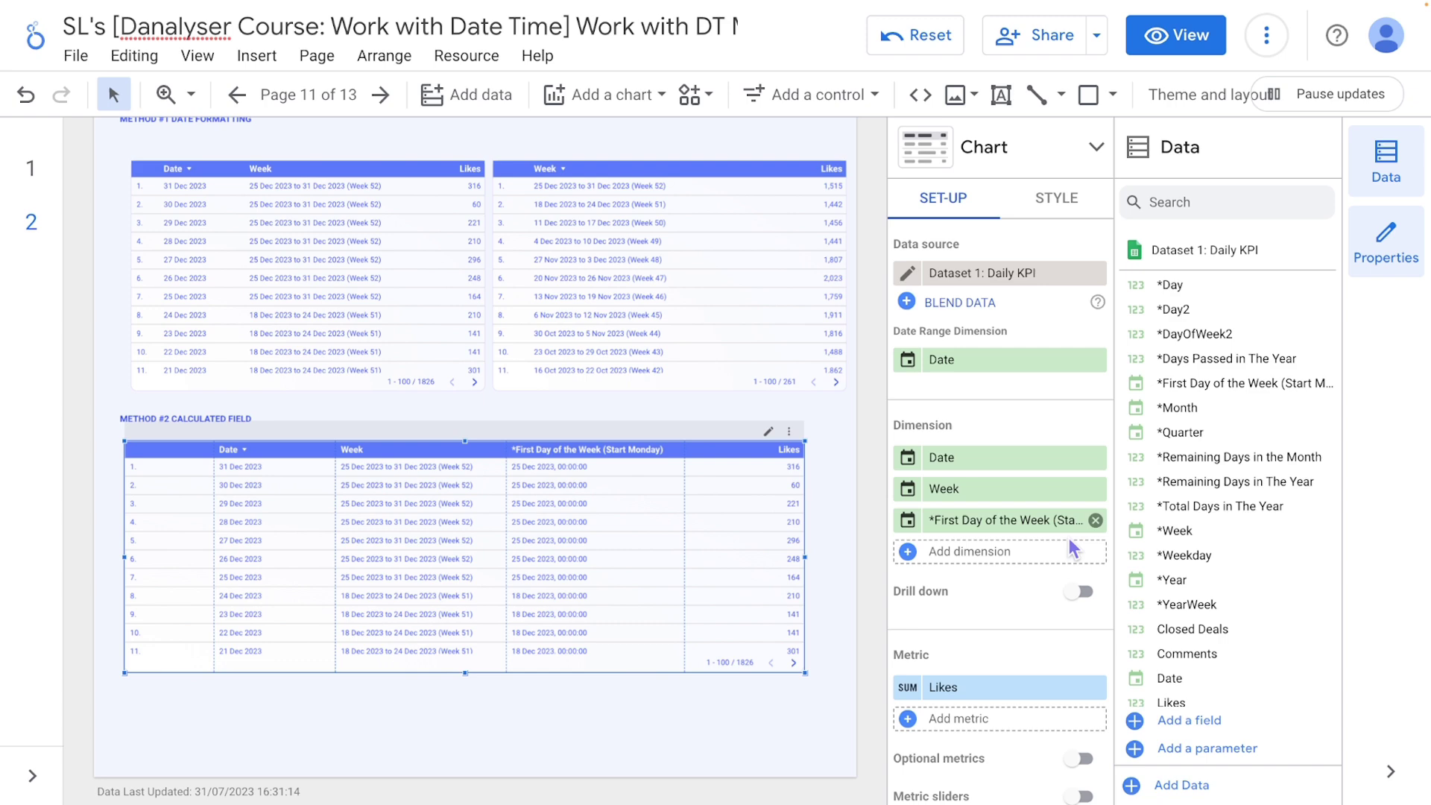
- Start a field named '*Last Day of the Week' with formula DATETIME_TRUNC(Date, ISOWEEK)
{"action": "left_click", "coordinate": [1167, 727]}
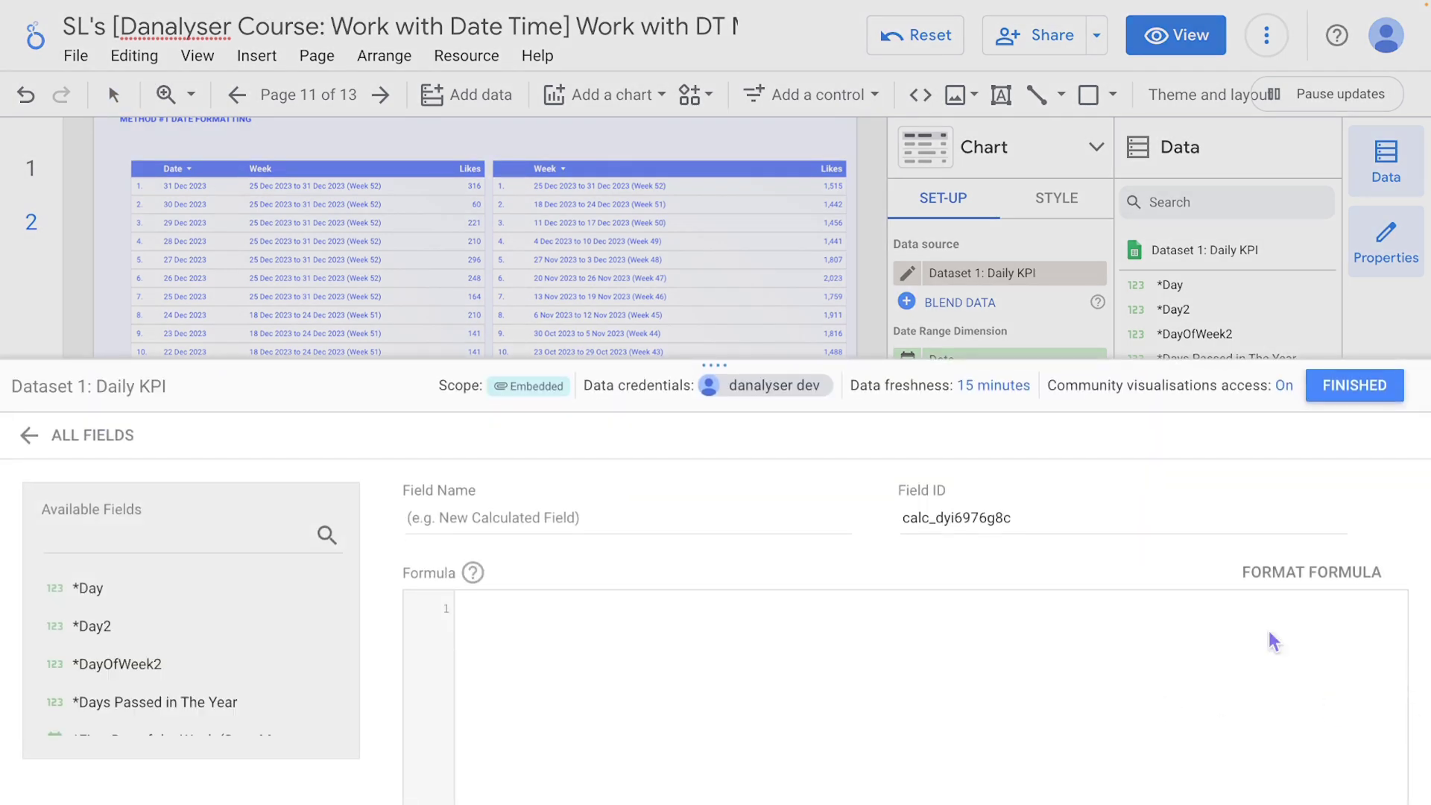
{"action": "left_click", "coordinate": [518, 514]}
{"action": "type", "text": "*Last Day "}
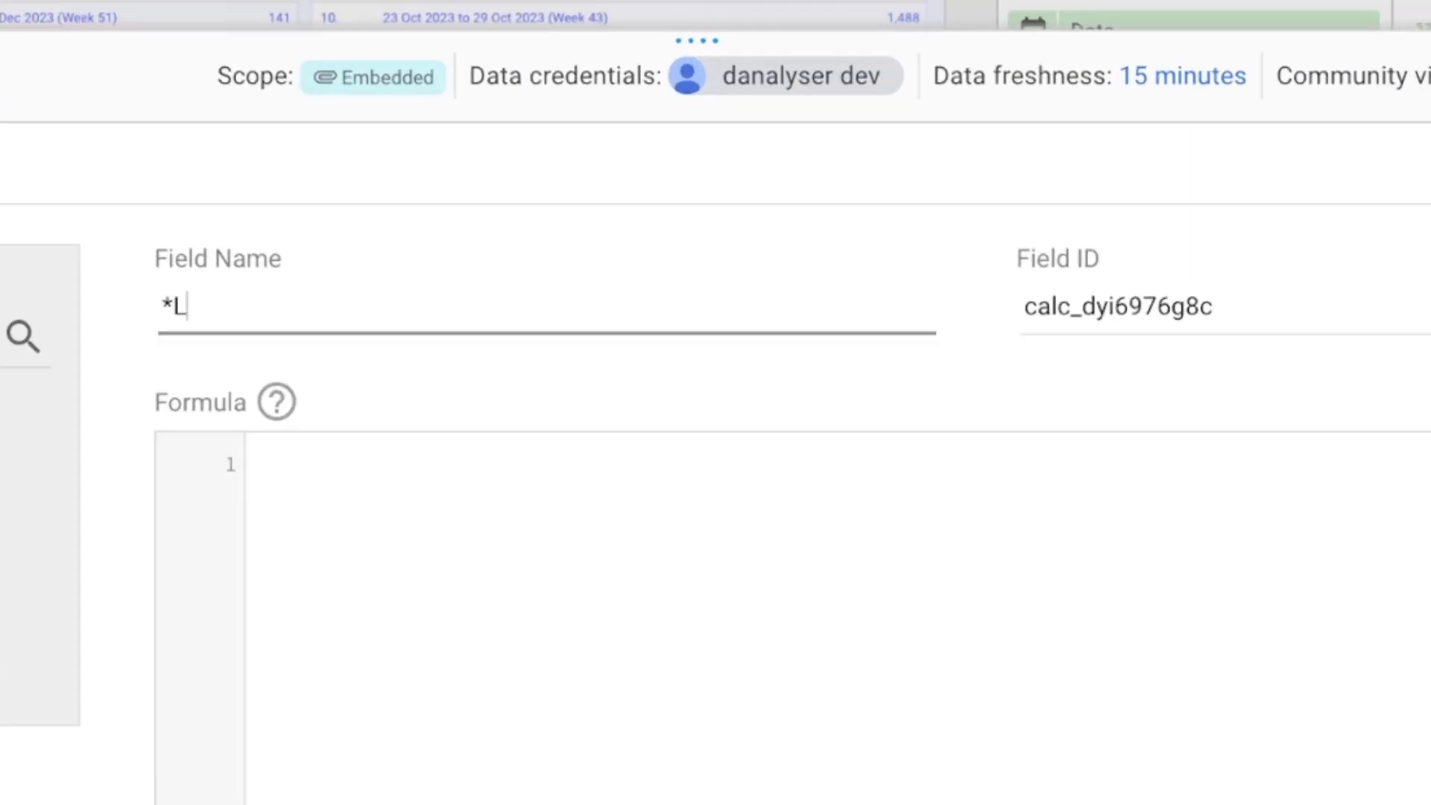
{"action": "type", "text": "of"}
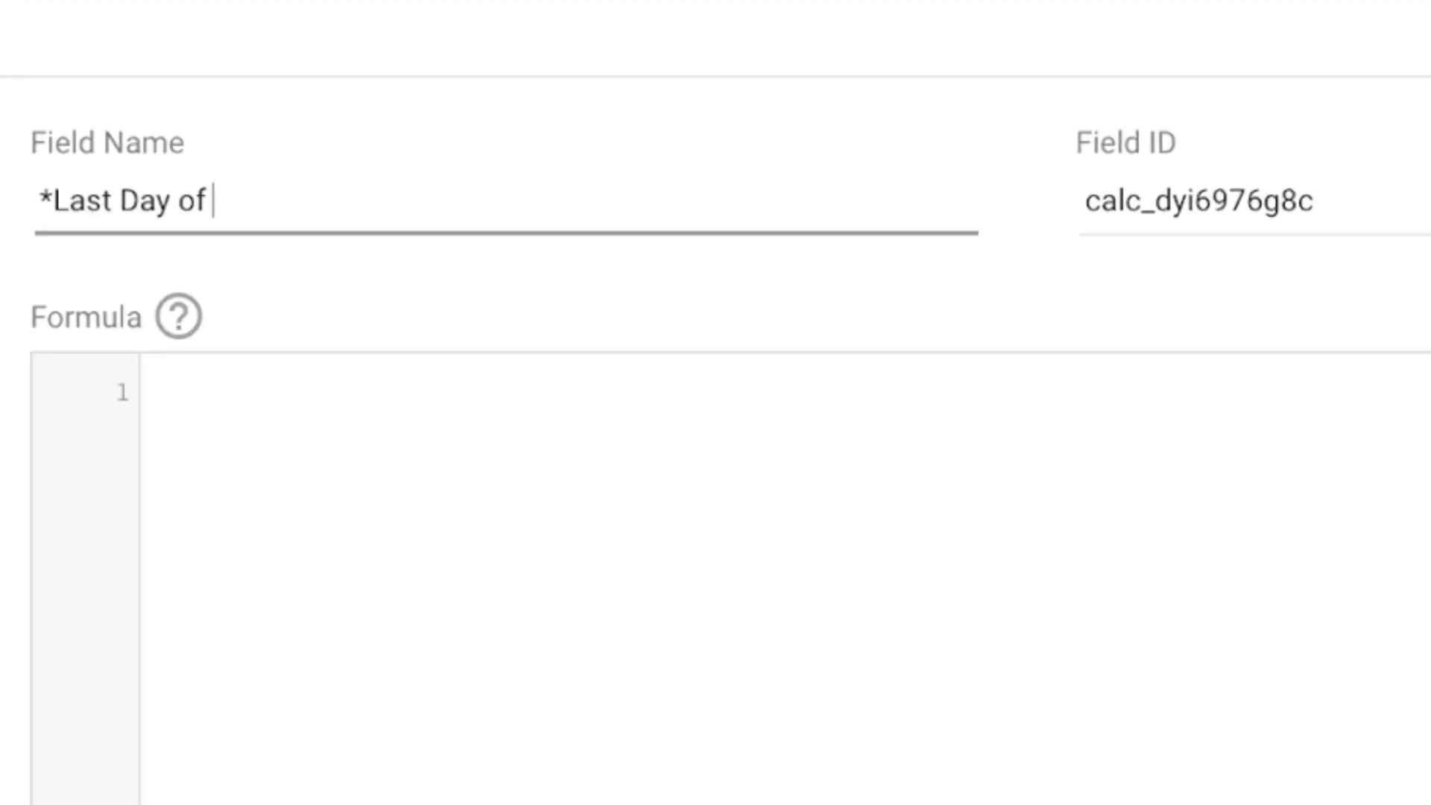
{"action": "type", "text": " the Week"}
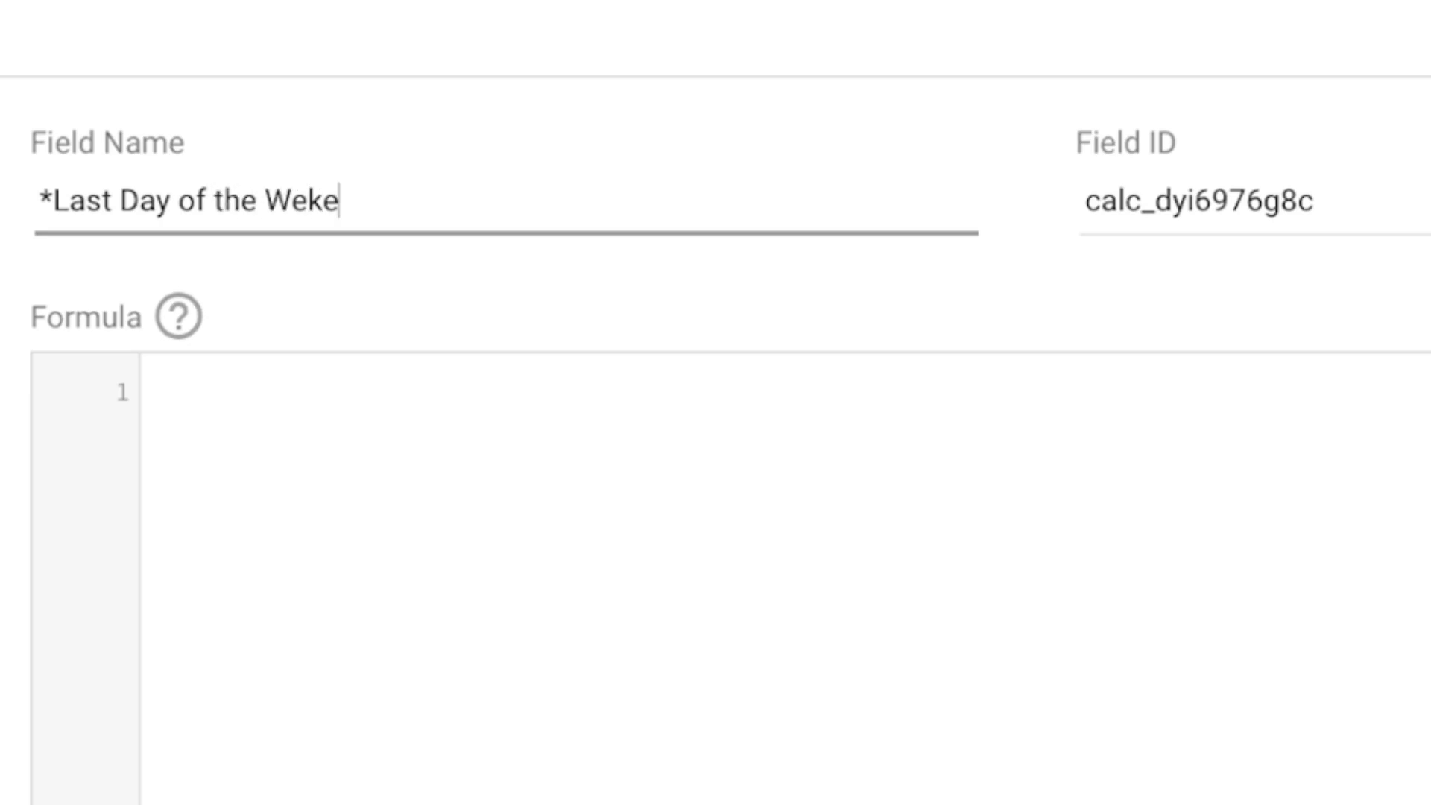
{"action": "left_click", "coordinate": [384, 391]}
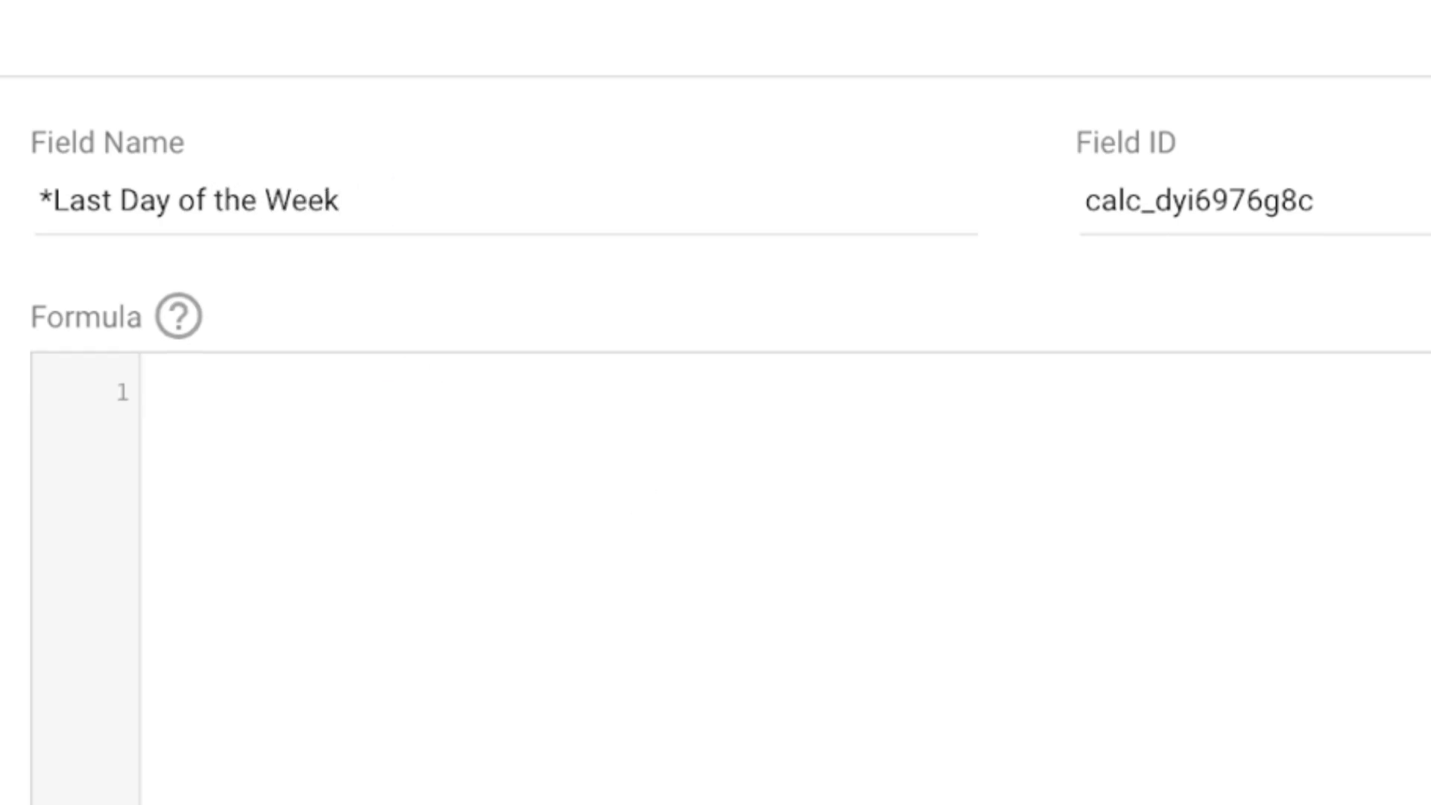
{"action": "type", "text": "DATETIME_"}
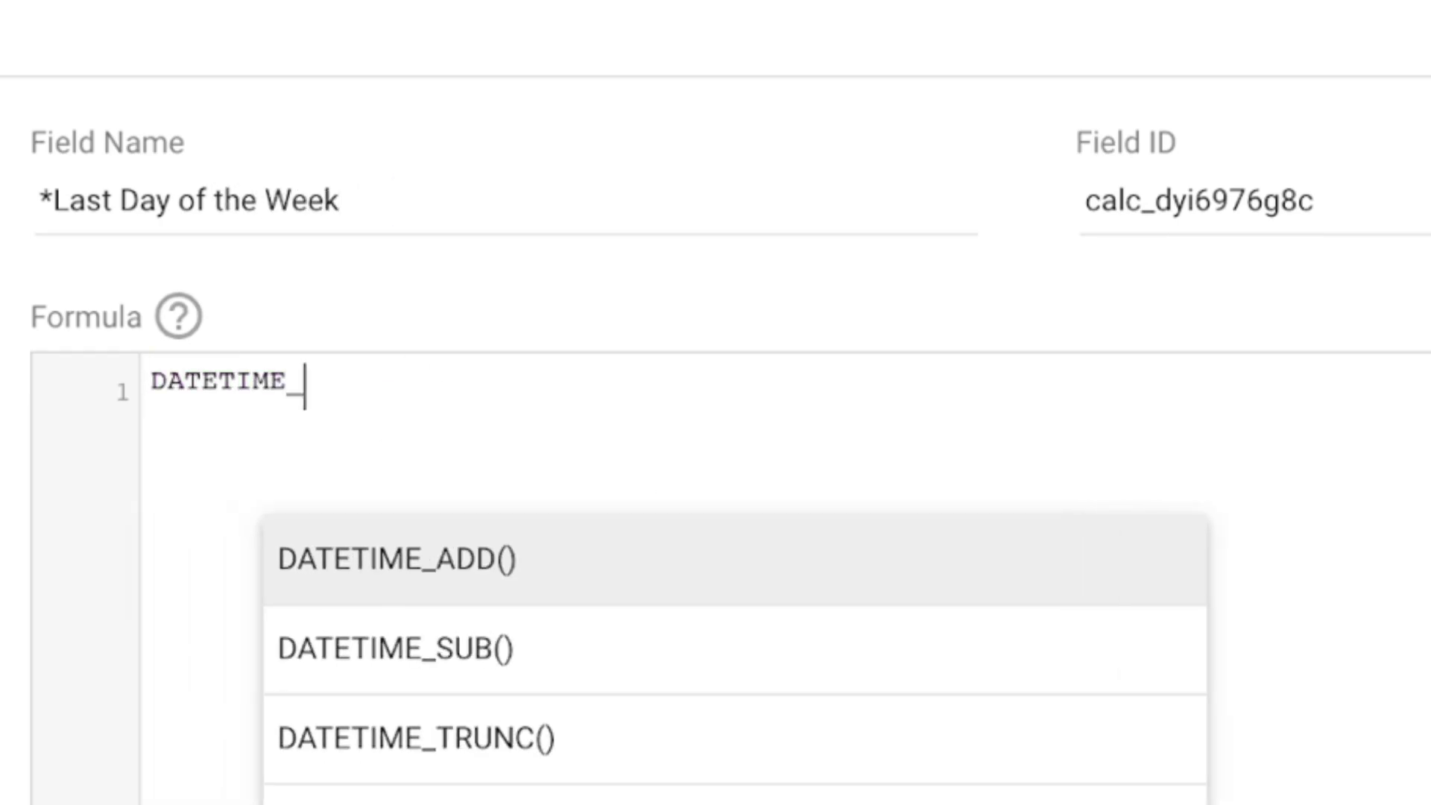
{"action": "type", "text": "TRU"}
{"action": "key", "text": "Return"}
{"action": "type", "text": "Dat"}
{"action": "key", "text": "Return"}
{"action": "type", "text": ", "}
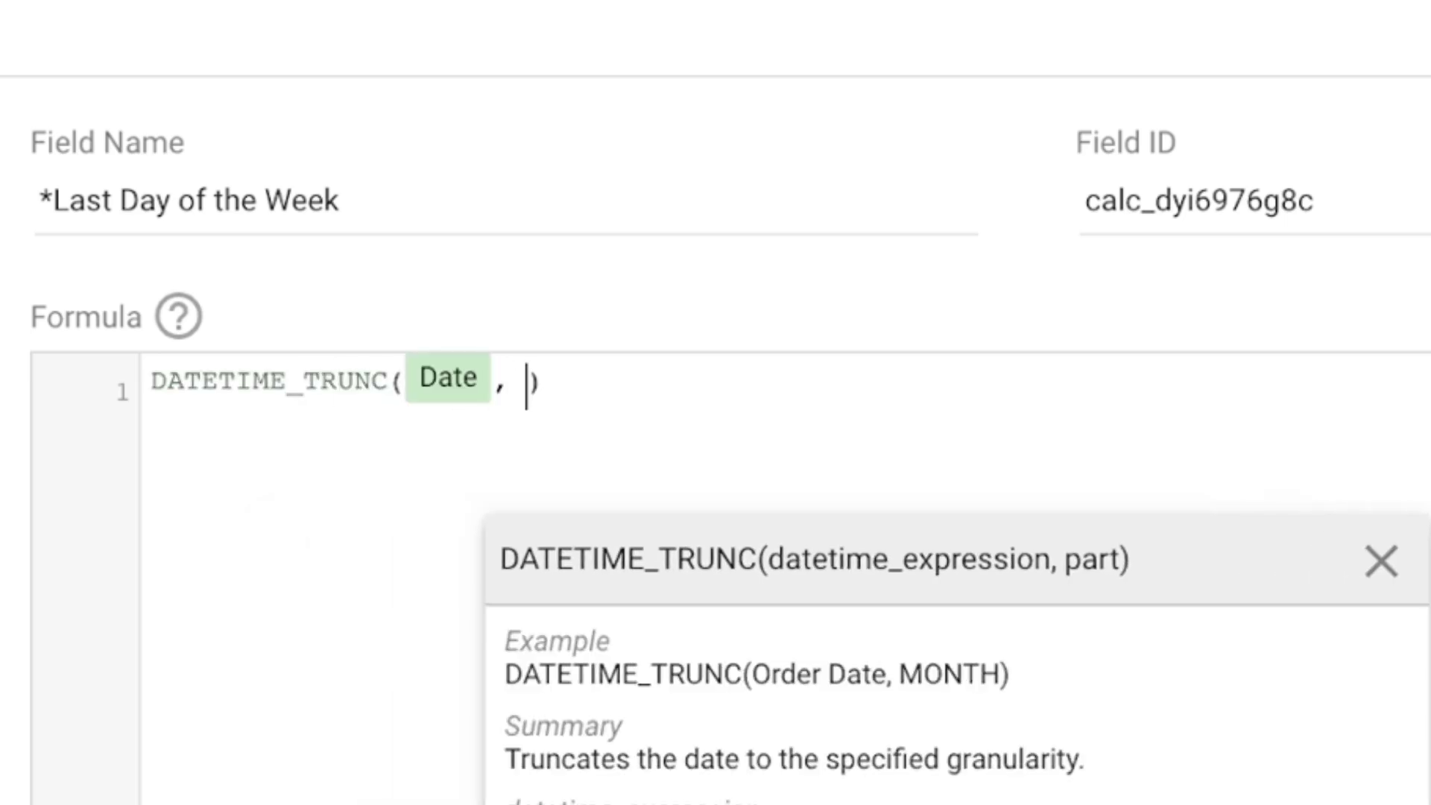
{"action": "type", "text": "ISOWEE"}
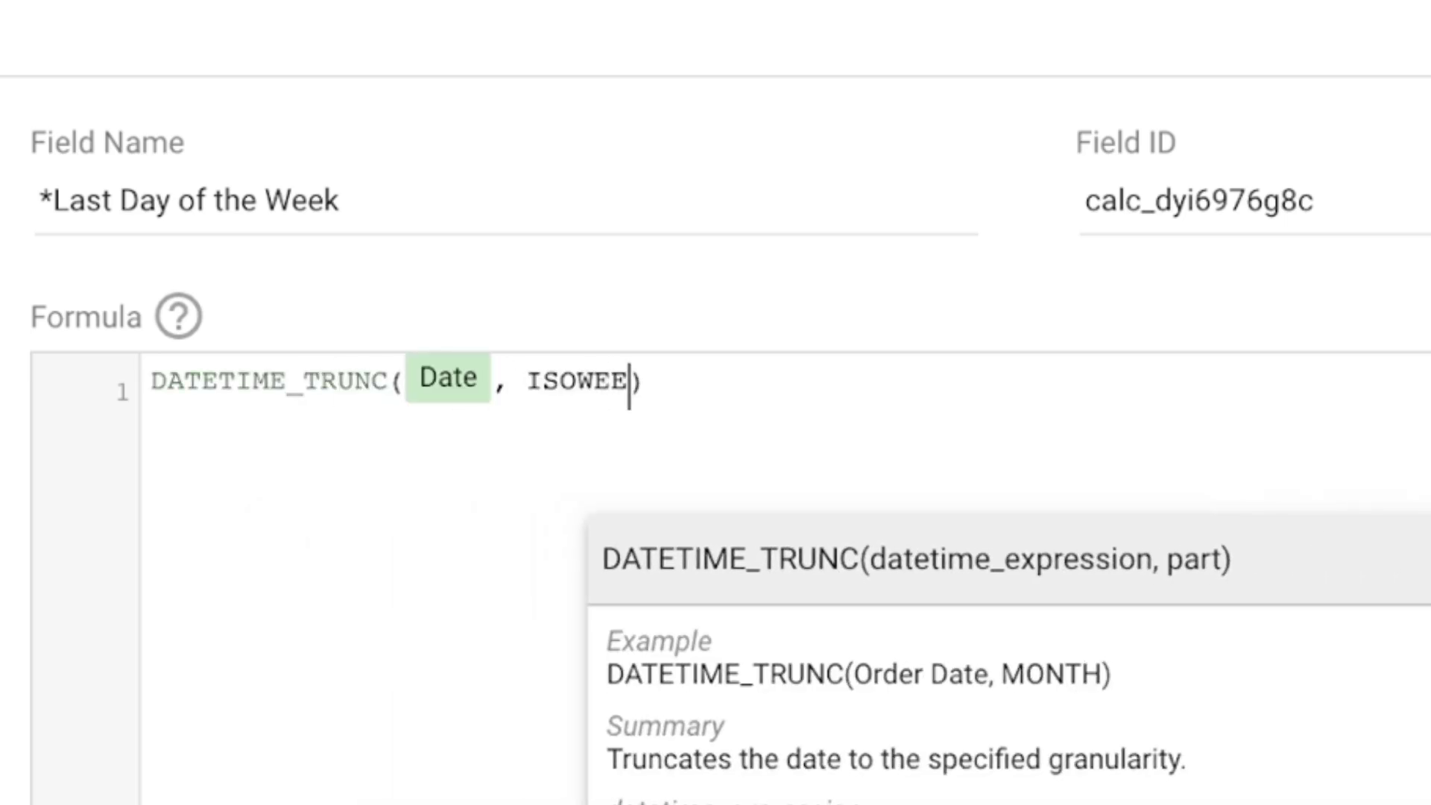
{"action": "type", "text": "K"}
- Wrap the formula in DATETIME_ADD(..., INTERVAL 1 WEEK) and save the field
{"action": "key", "text": "shift+End"}
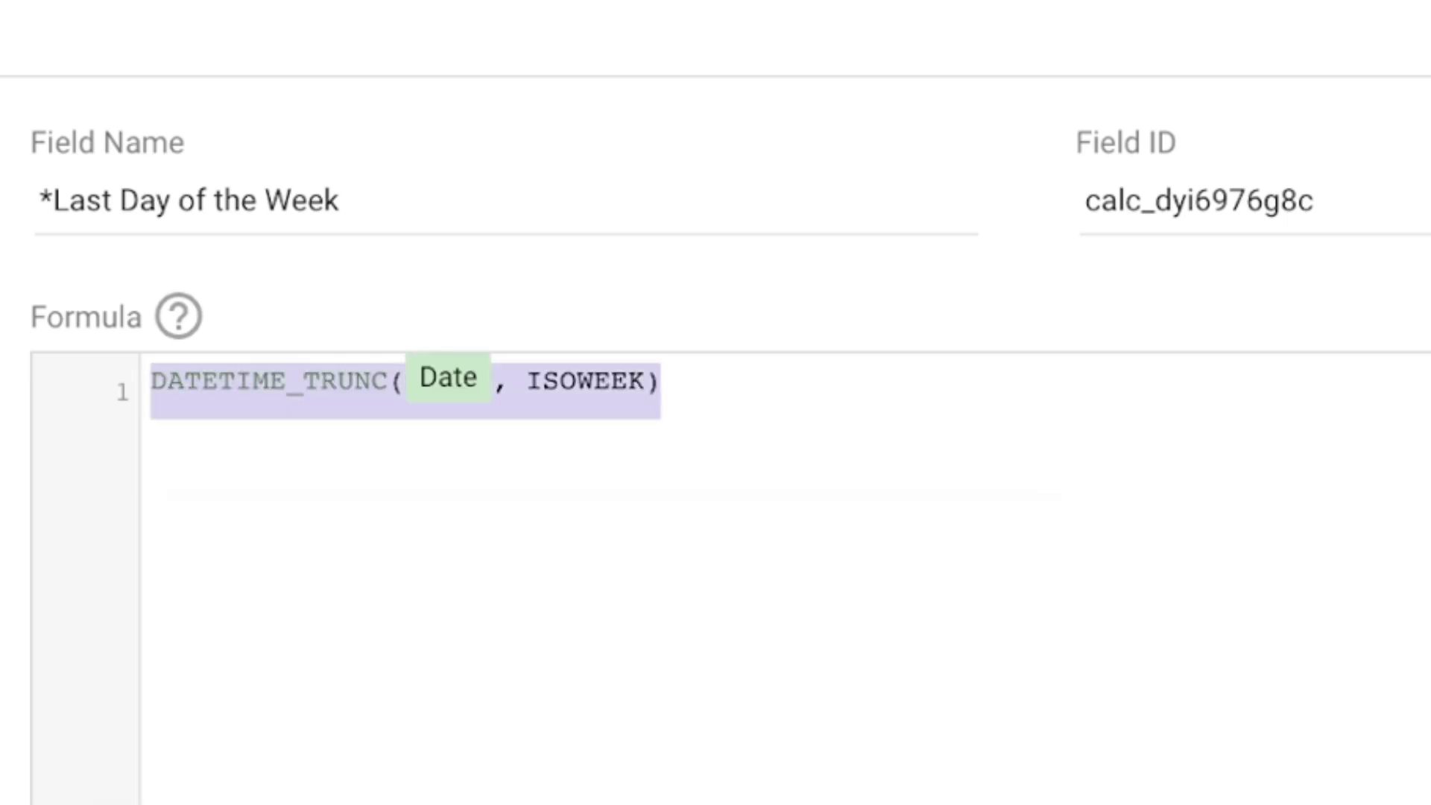
{"action": "key", "text": "Home"}
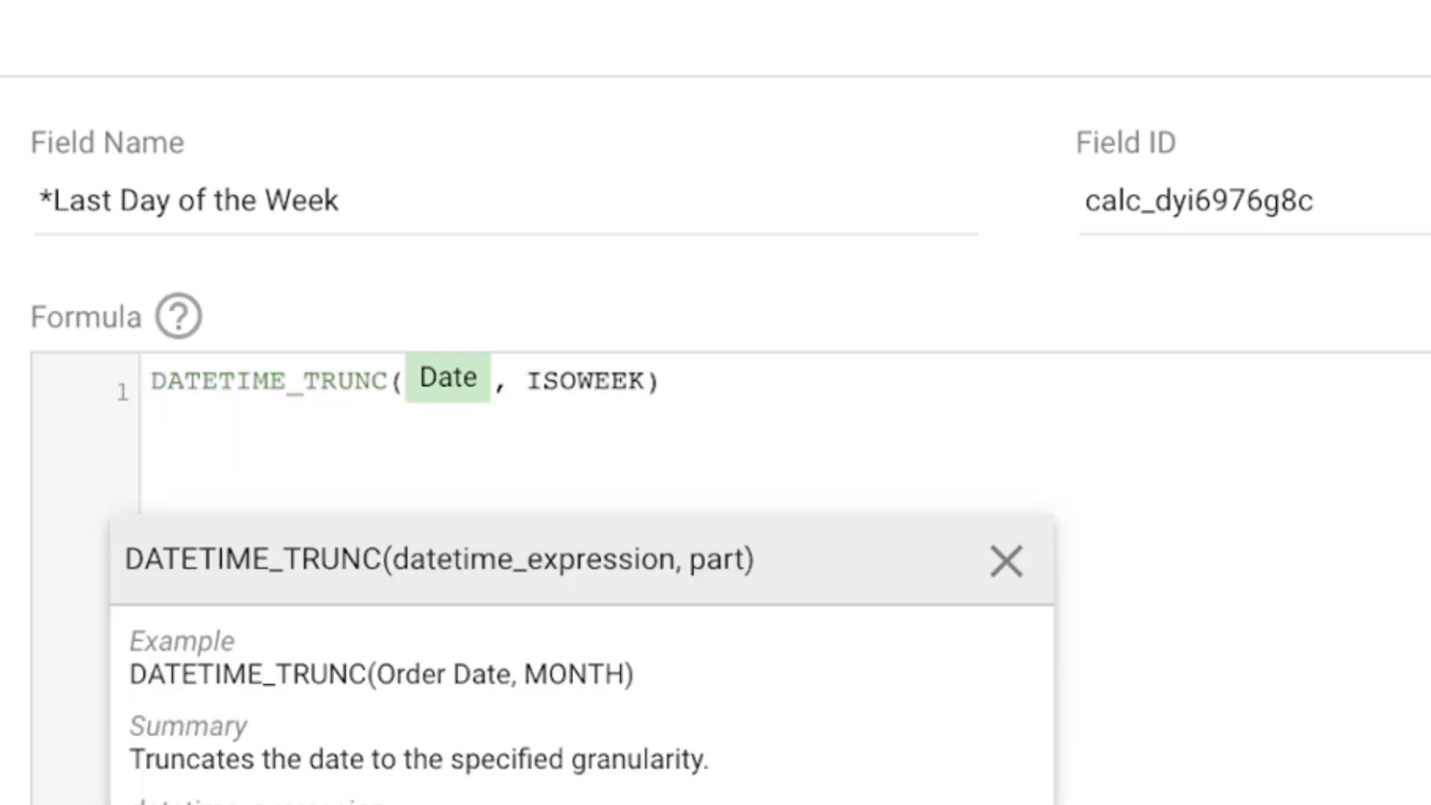
{"action": "type", "text": "DATE"}
{"action": "type", "text": "TIME_ADD("}
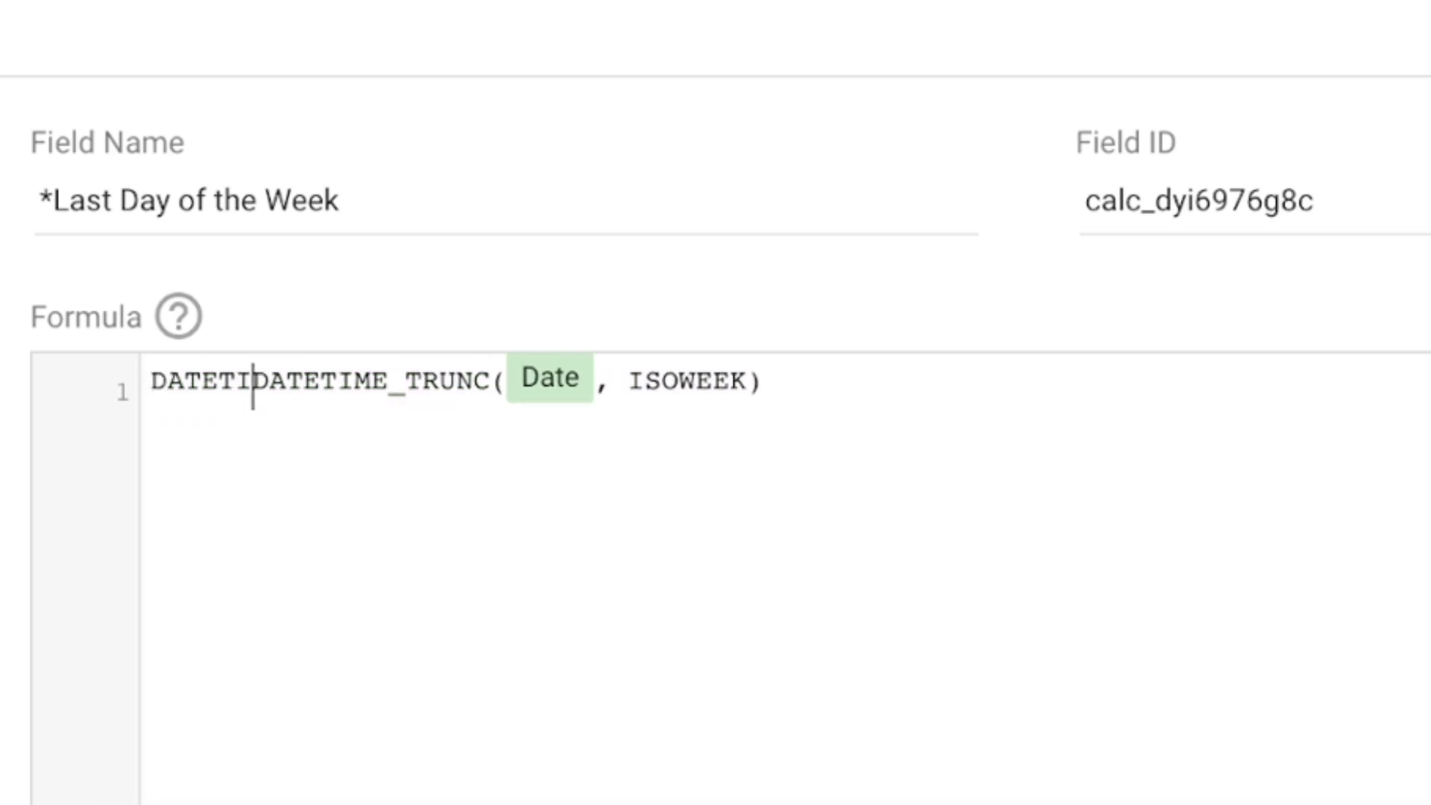
{"action": "key", "text": "End"}
{"action": "type", "text": ", INTERVAL 1 WEEK)"}
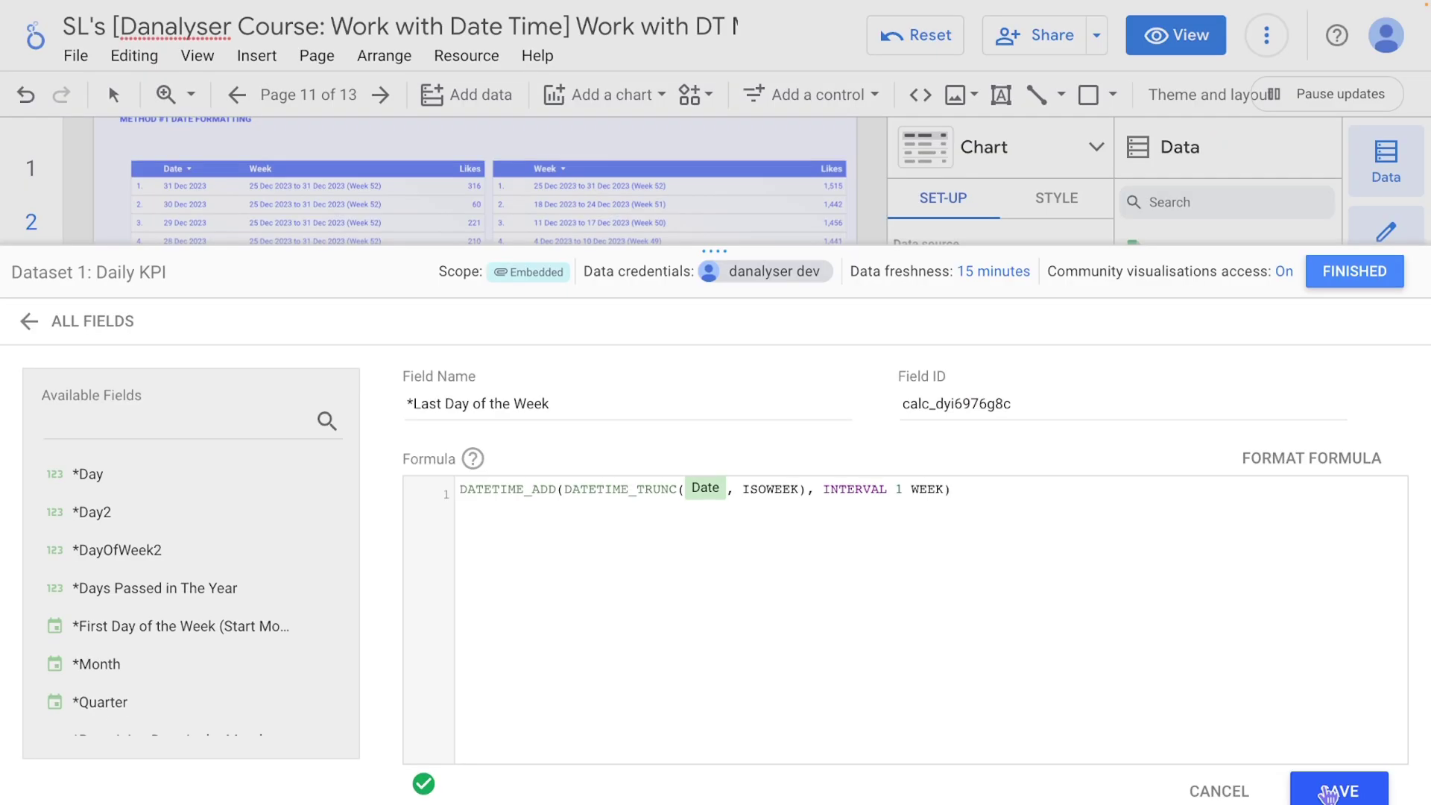
{"action": "left_click", "coordinate": [1340, 790]}
- Add *Last Day of the Week to the table, widening its column and slightly narrowing the first-day column
{"action": "left_click", "coordinate": [1350, 273]}
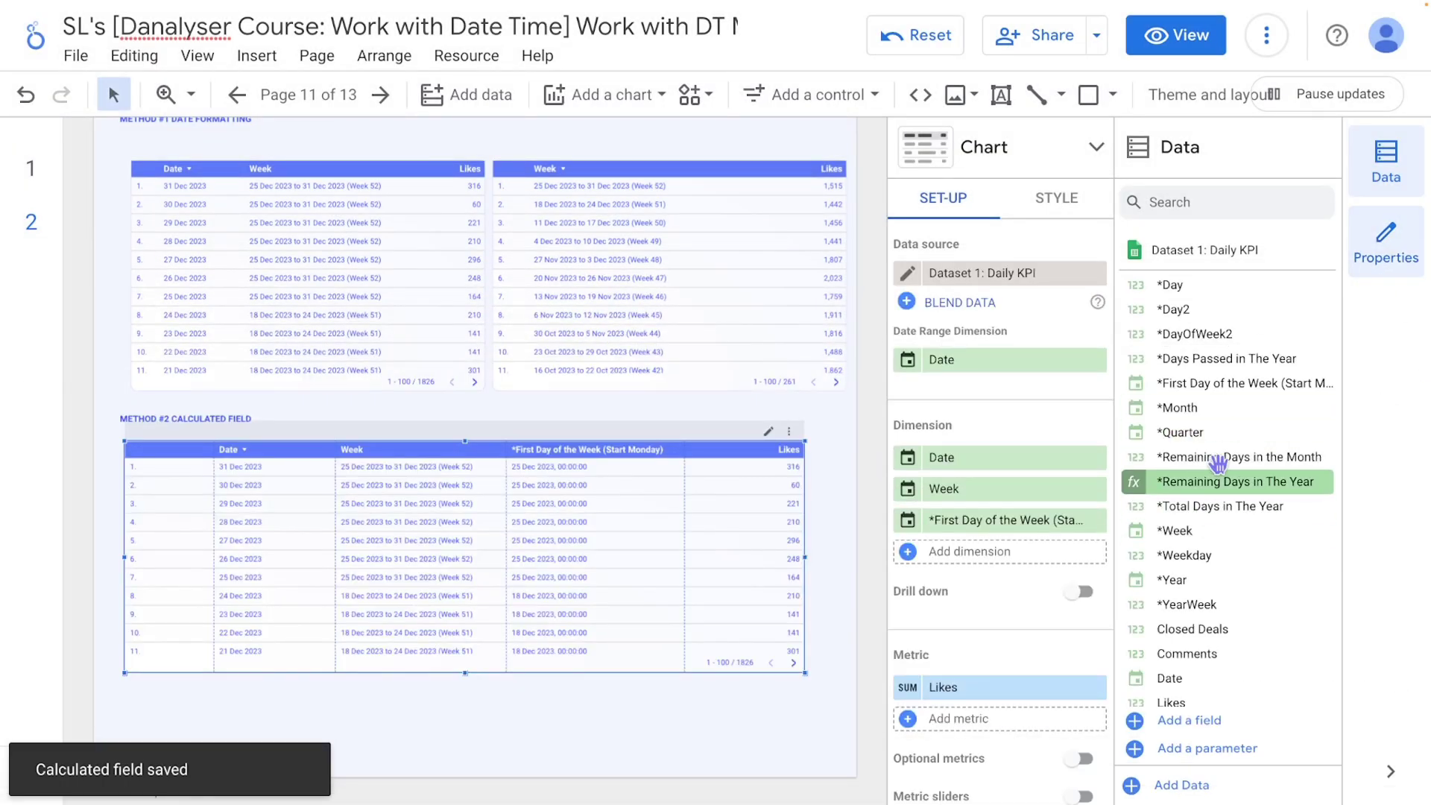
{"action": "left_click_drag", "start_coordinate": [1237, 395], "coordinate": [991, 551]}
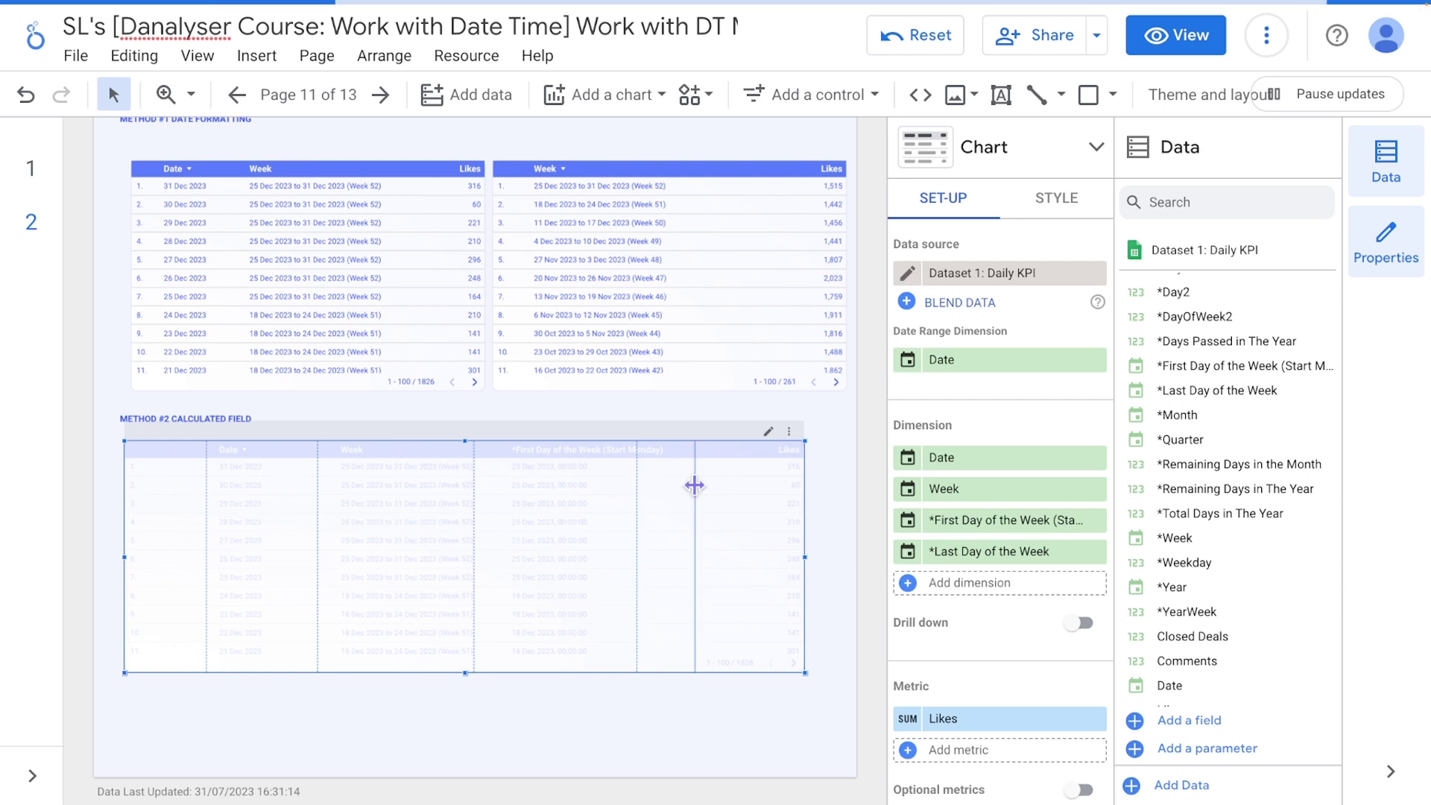
{"action": "left_click_drag", "start_coordinate": [694, 485], "coordinate": [756, 485]}
{"action": "left_click_drag", "start_coordinate": [635, 495], "coordinate": [618, 493]}
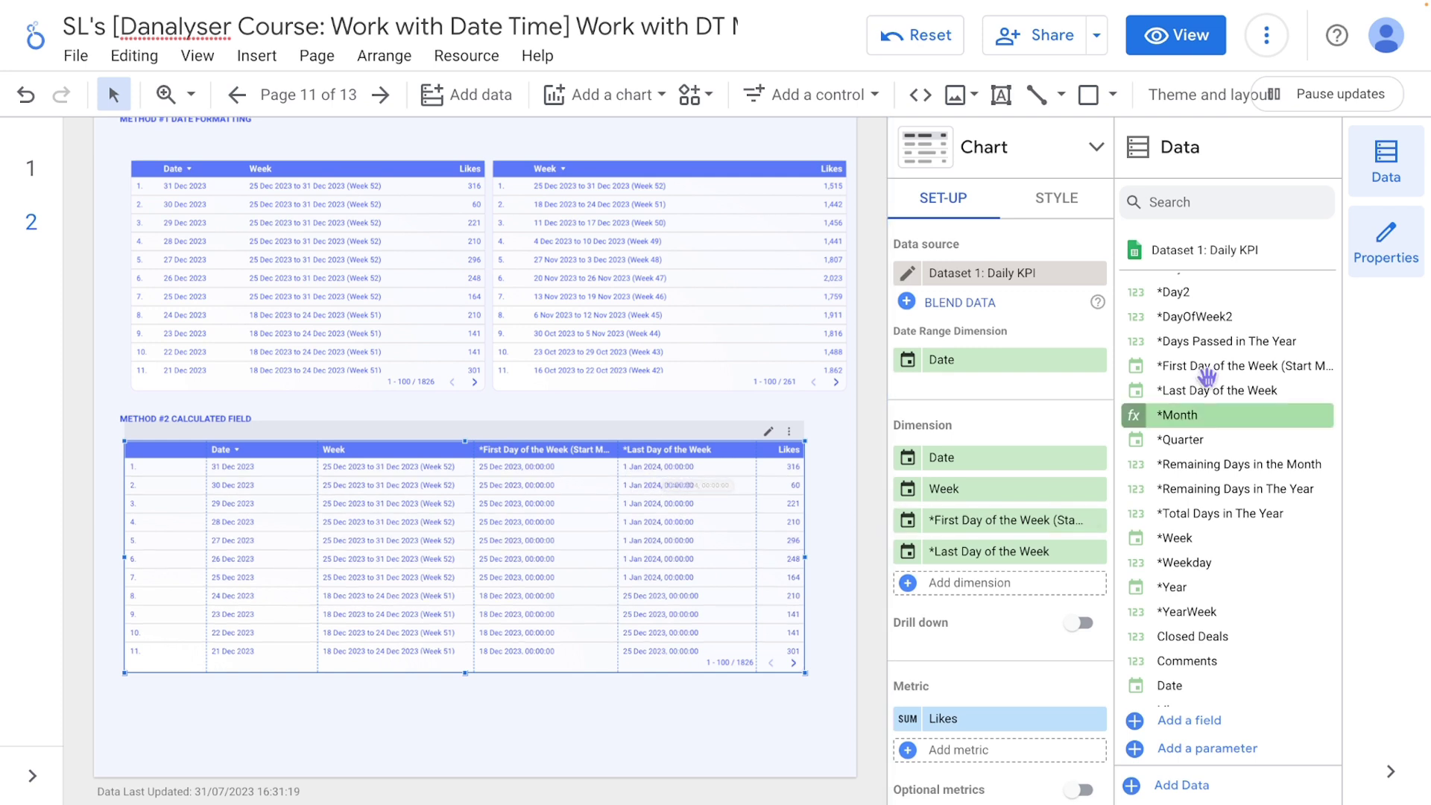
- Wrap the *Last Day of the Week formula in DATETIME_SUB(..., INTERVAL 1 DAY) and update it
{"action": "left_click", "coordinate": [1134, 398]}
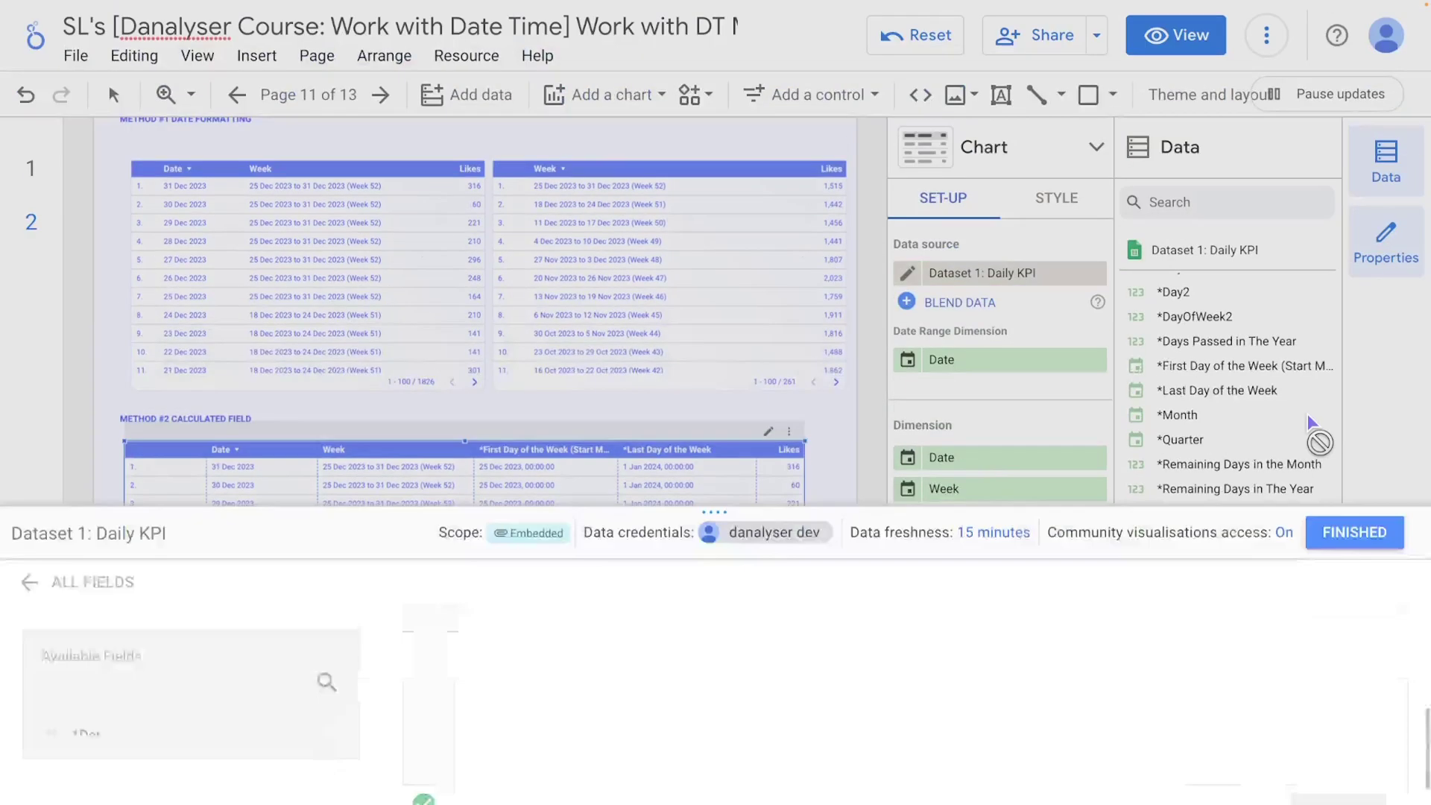
{"action": "key", "text": "Home"}
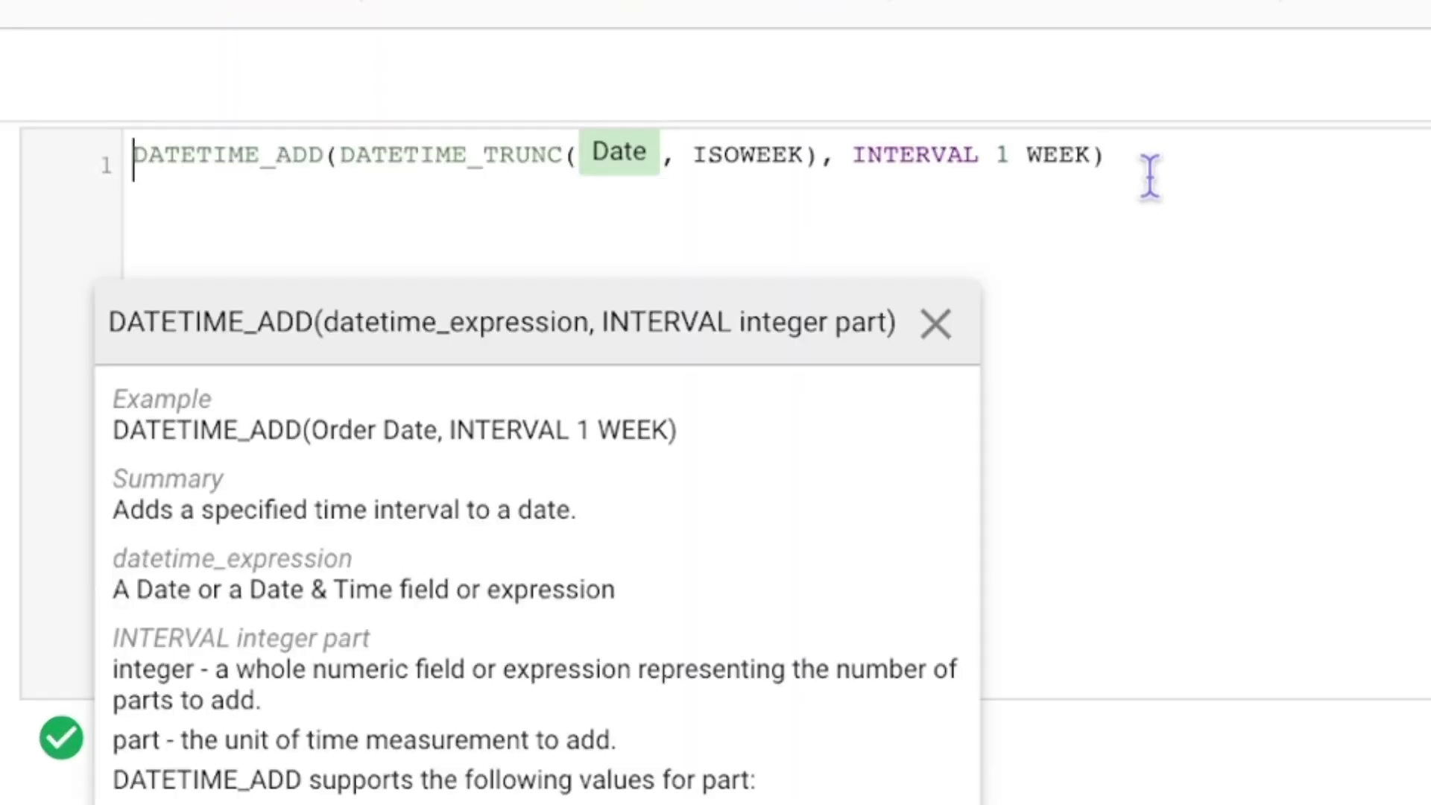
{"action": "type", "text": "DATETIME_SUB("}
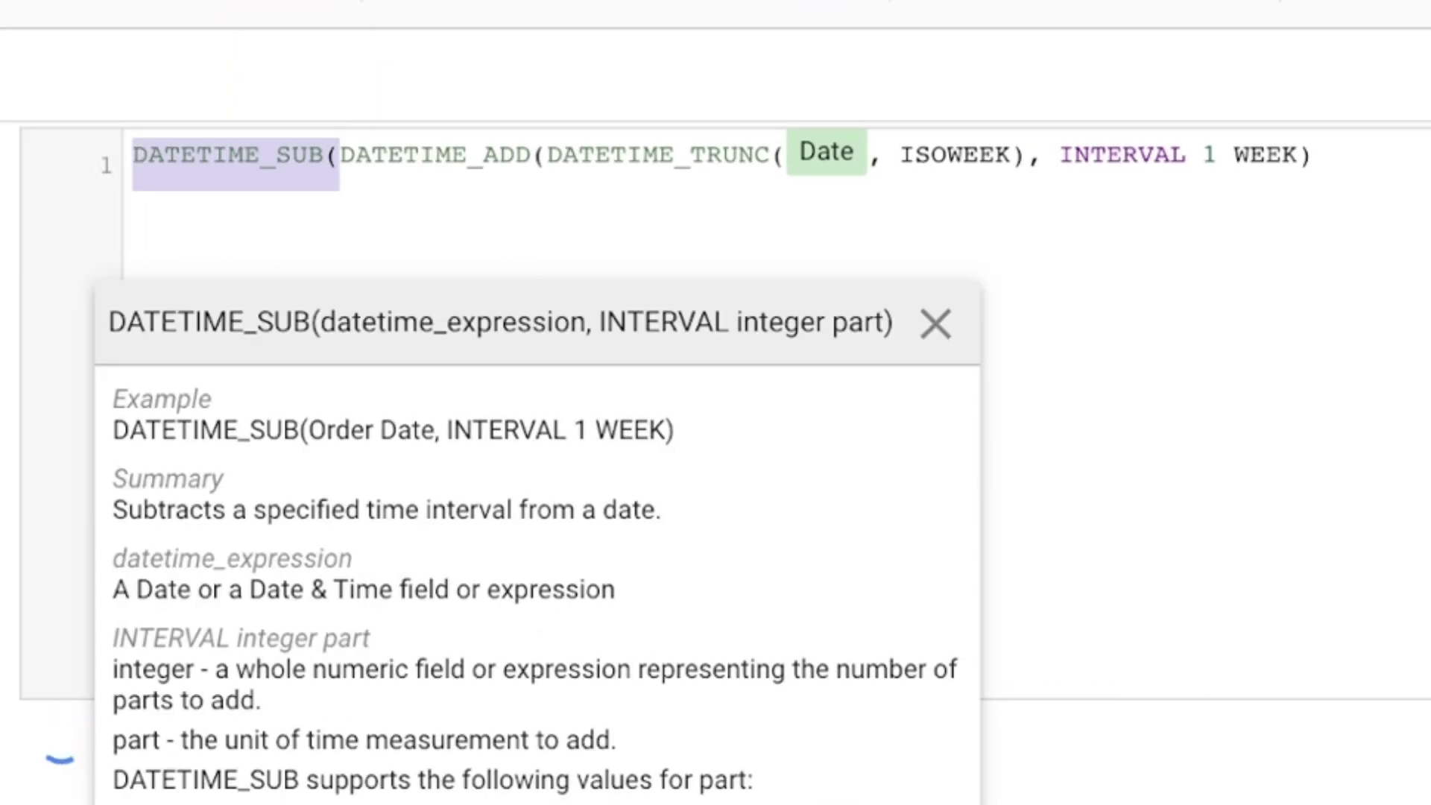
{"action": "key", "text": "End"}
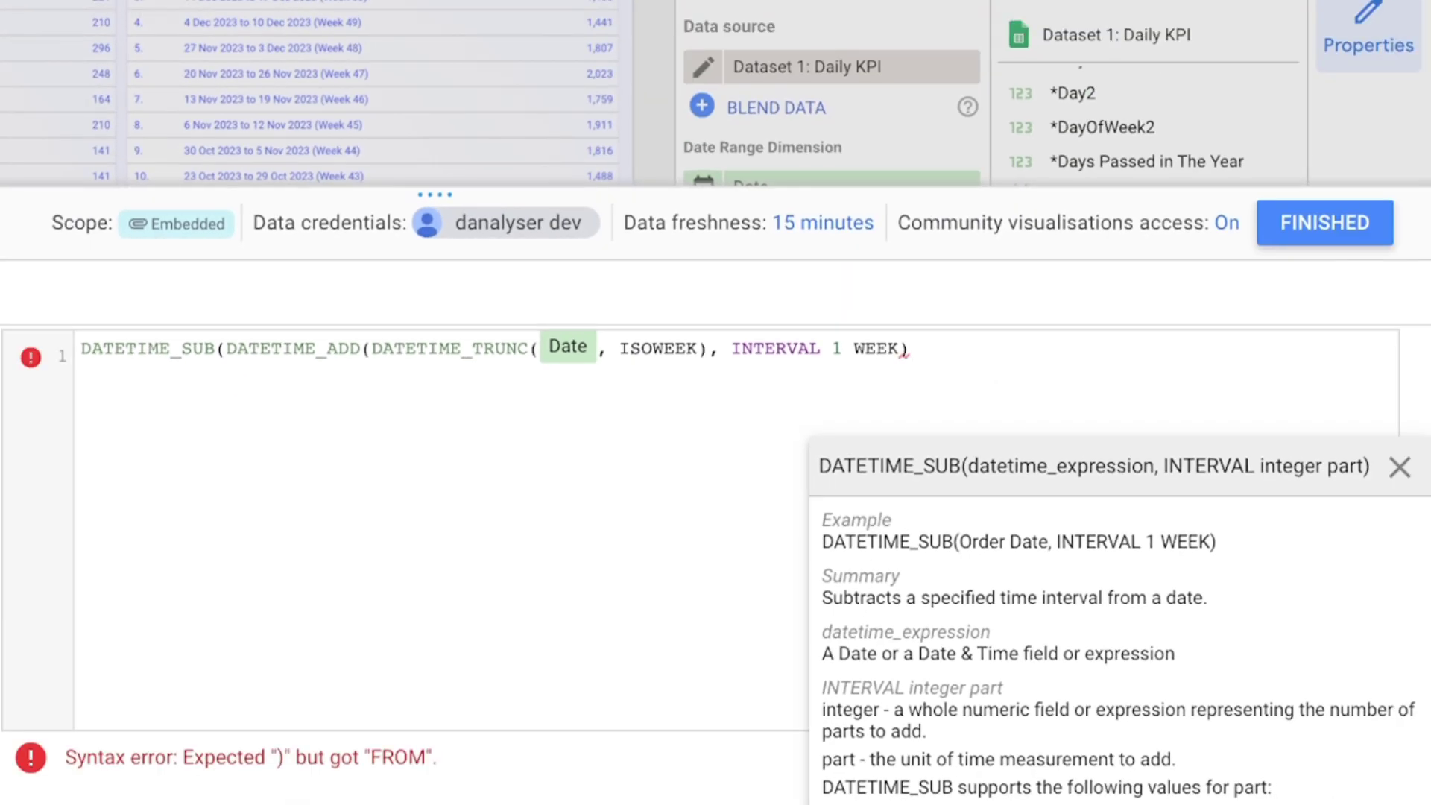
{"action": "type", "text": ", IN"}
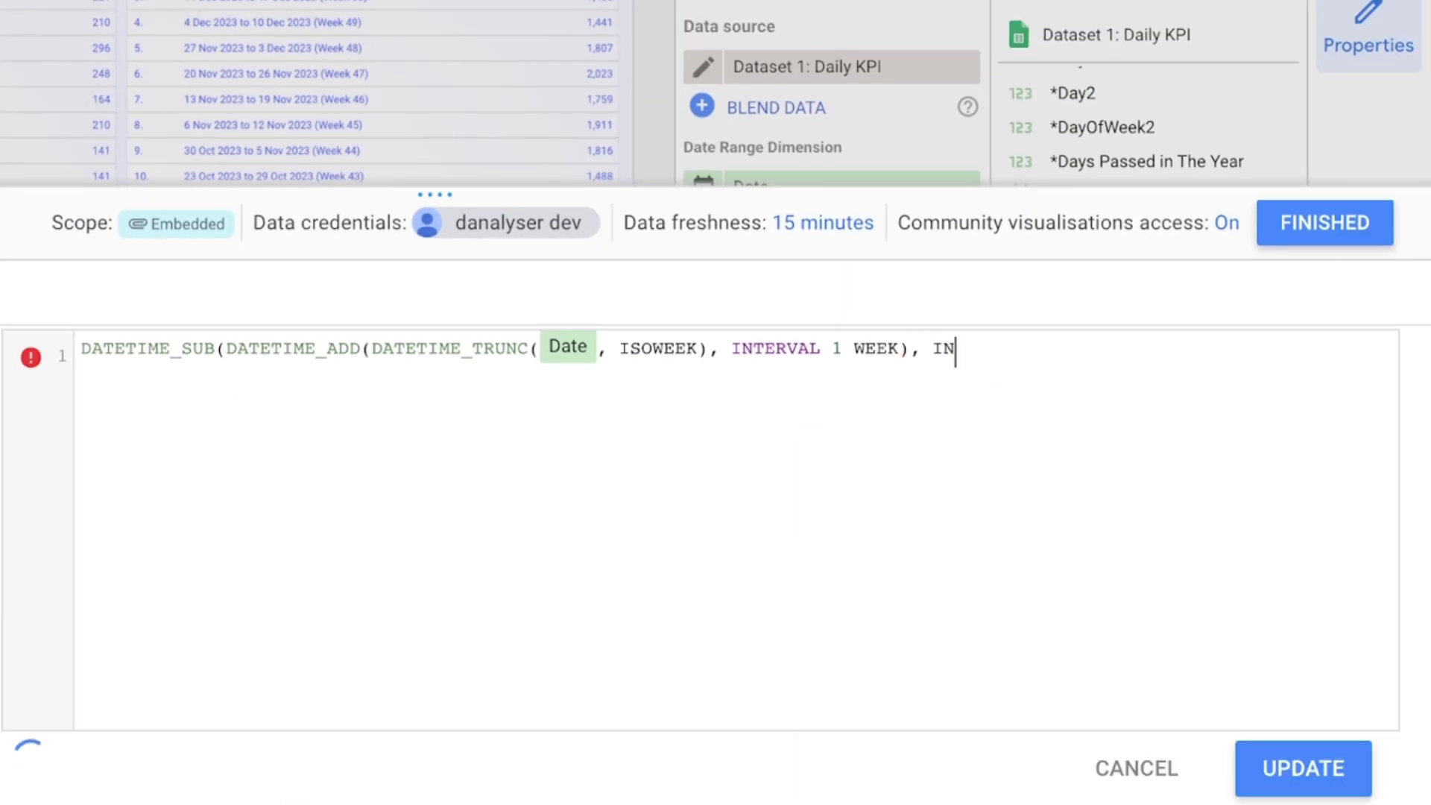
{"action": "type", "text": "TERVAL 1 DAY"}
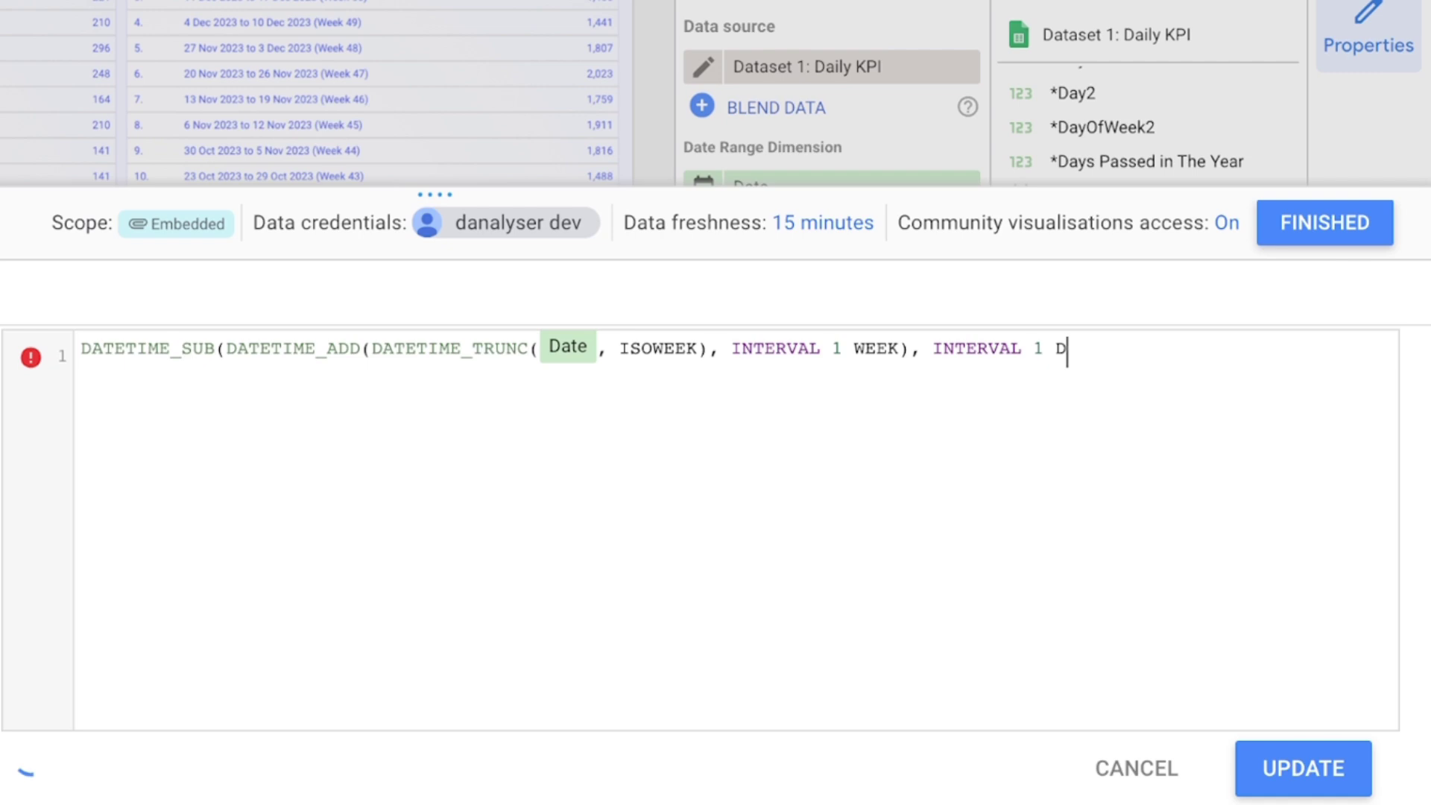
{"action": "left_click", "coordinate": [1233, 757]}
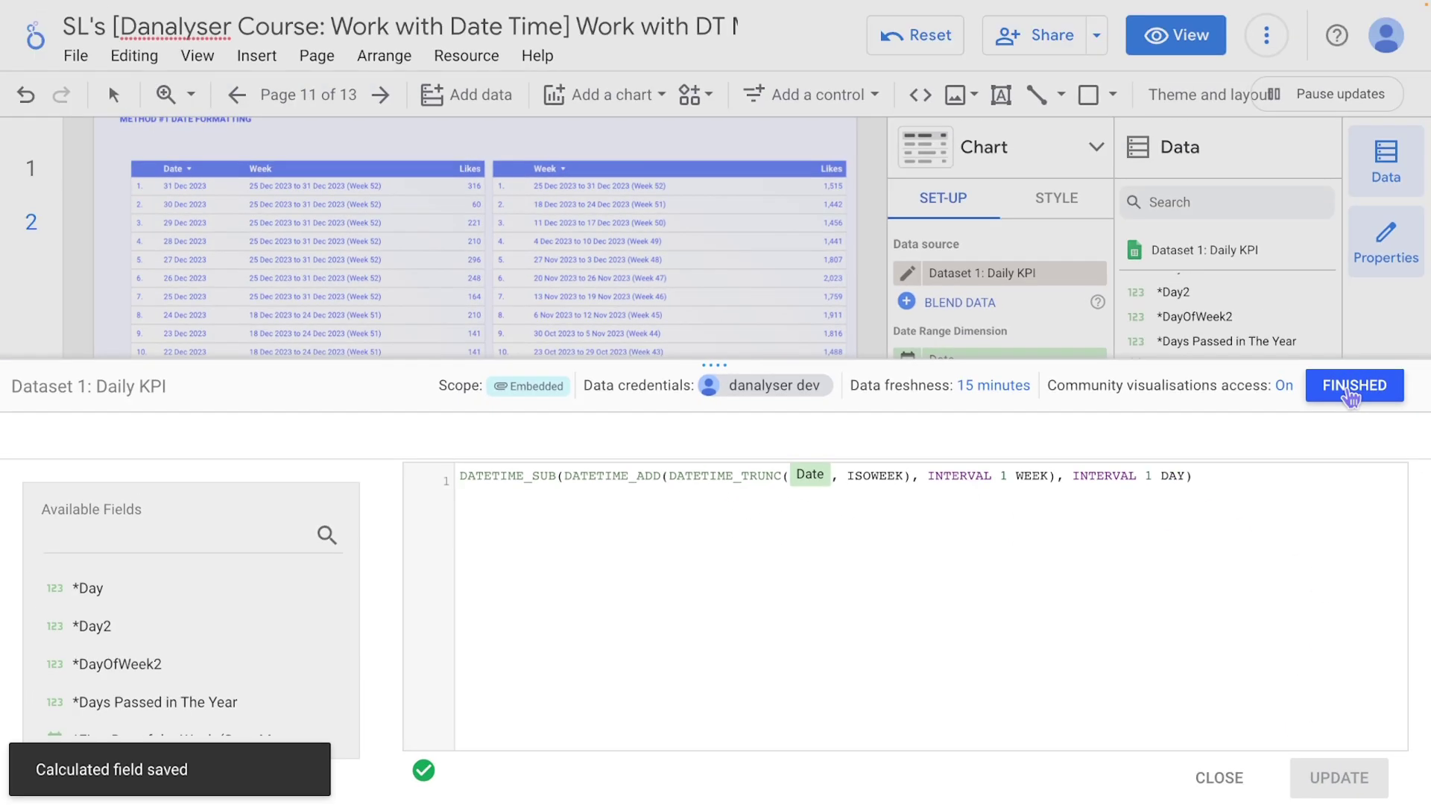
{"action": "left_click", "coordinate": [1324, 222]}
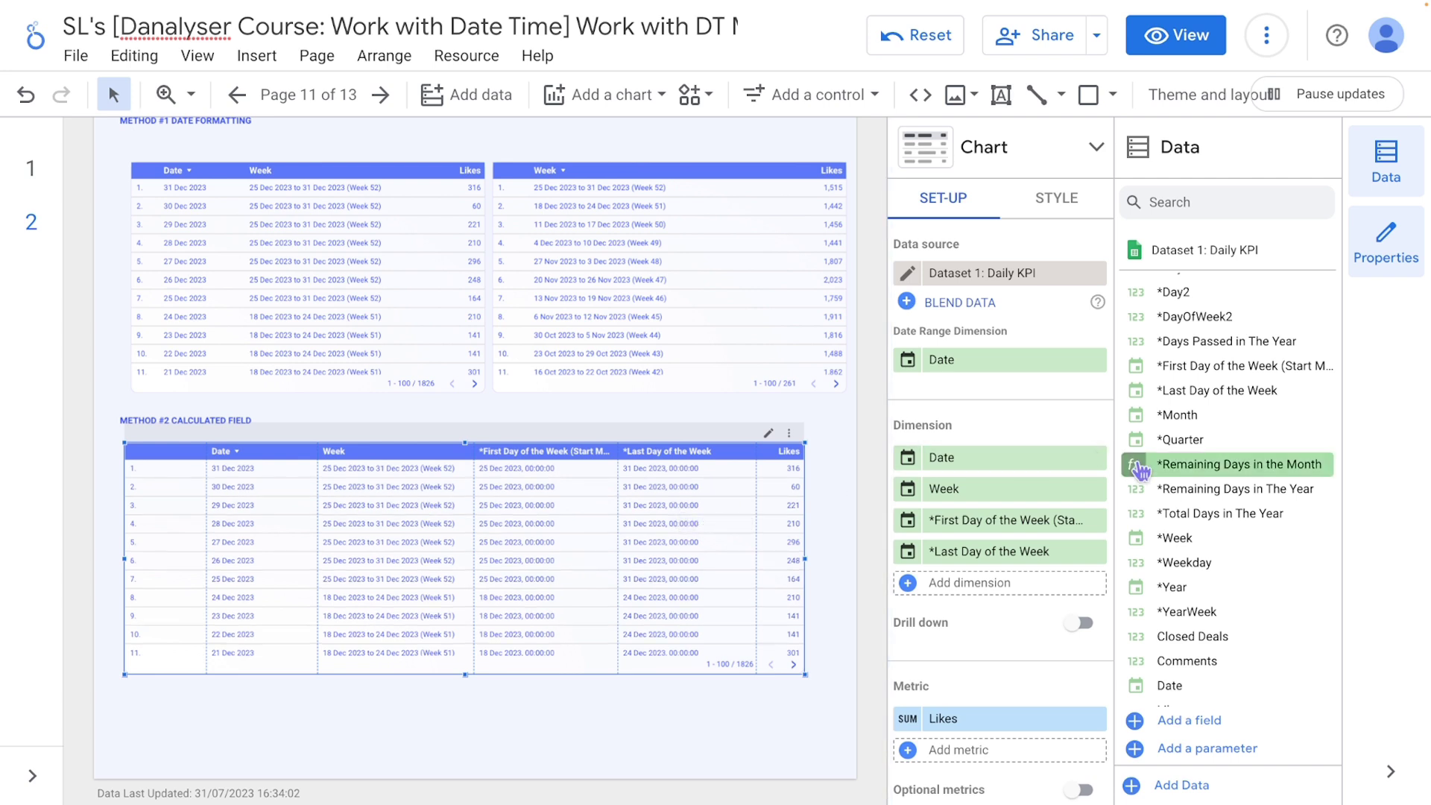
{"action": "left_click_drag", "start_coordinate": [1132, 468], "coordinate": [1002, 503]}
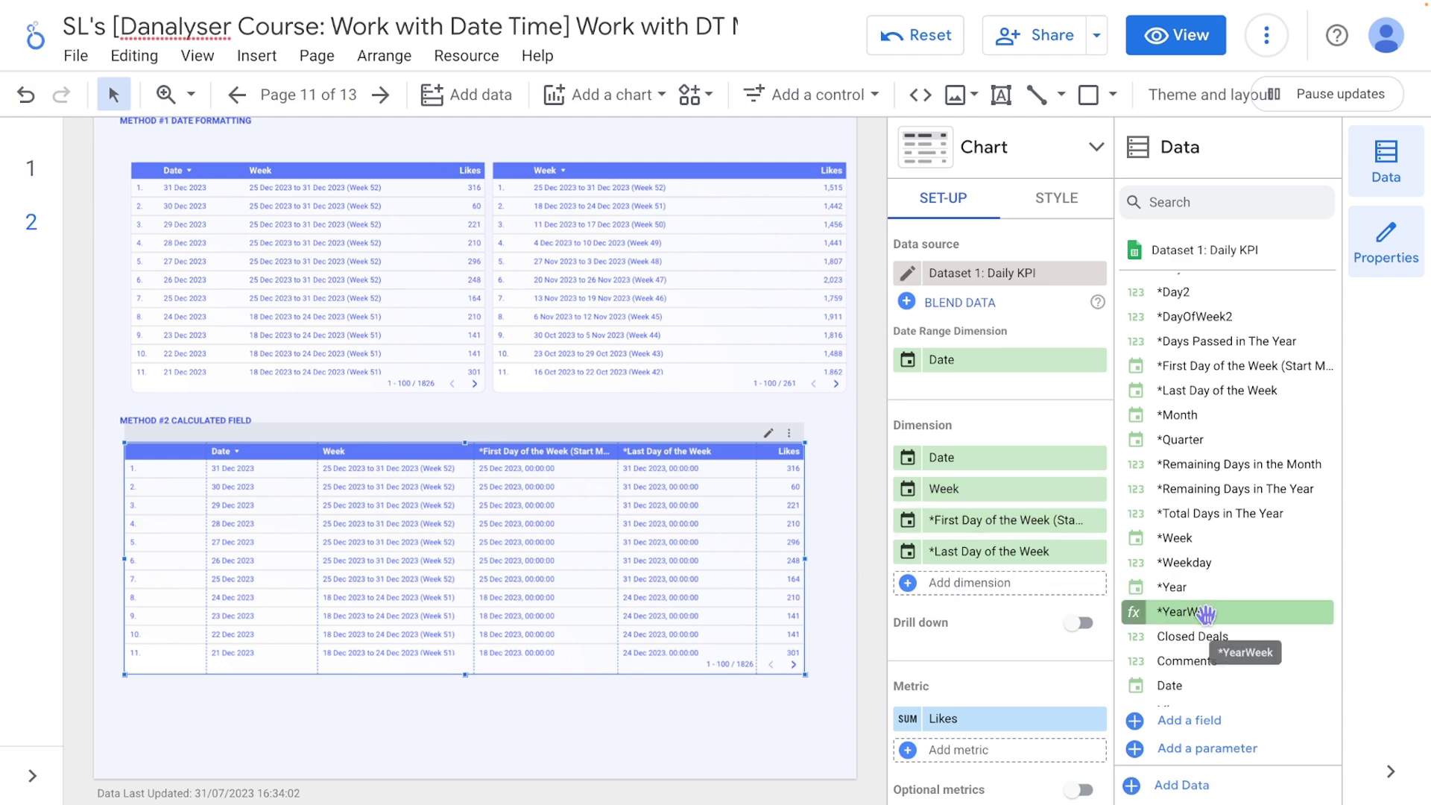
- Start a new calculated field named '*Week Number (Start Monday)'
{"action": "left_click", "coordinate": [1181, 720]}
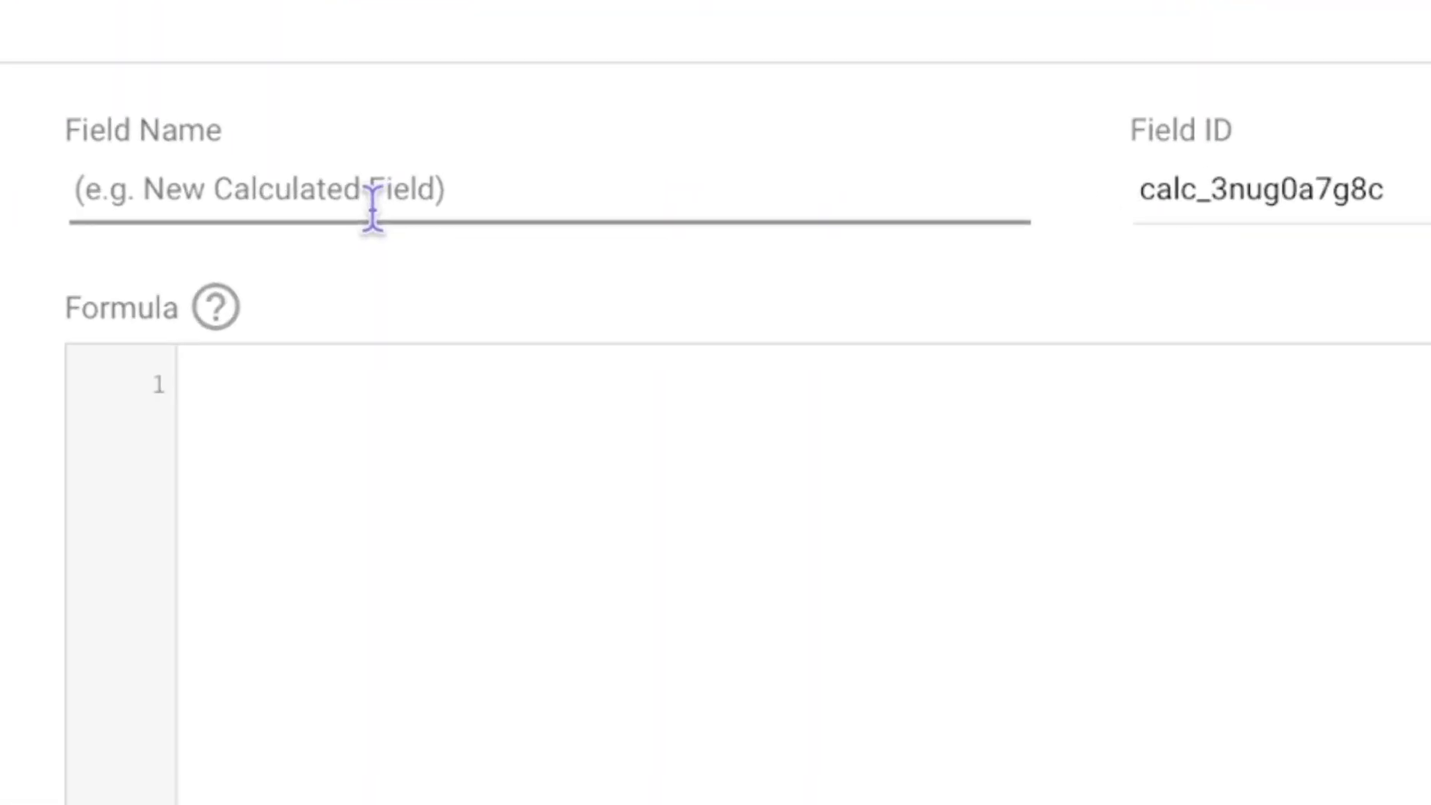
{"action": "left_click", "coordinate": [373, 213]}
{"action": "type", "text": "*Week Number (Start Monday)"}
{"action": "left_click", "coordinate": [291, 384]}
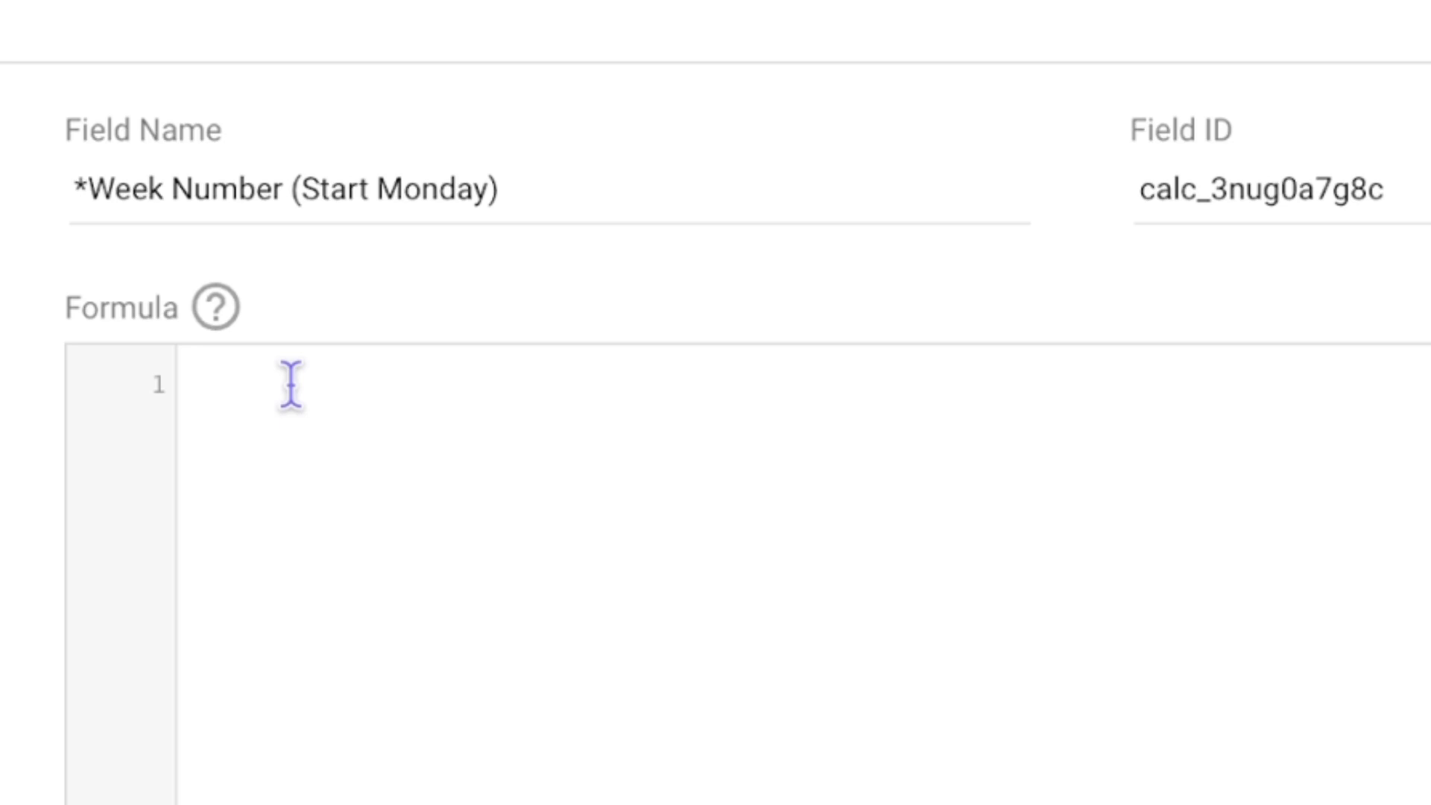
- Enter FORMAT_DATETIME('%V', Date) as the field's formula and save it
{"action": "type", "text": "FORMAT_DATETIM"}
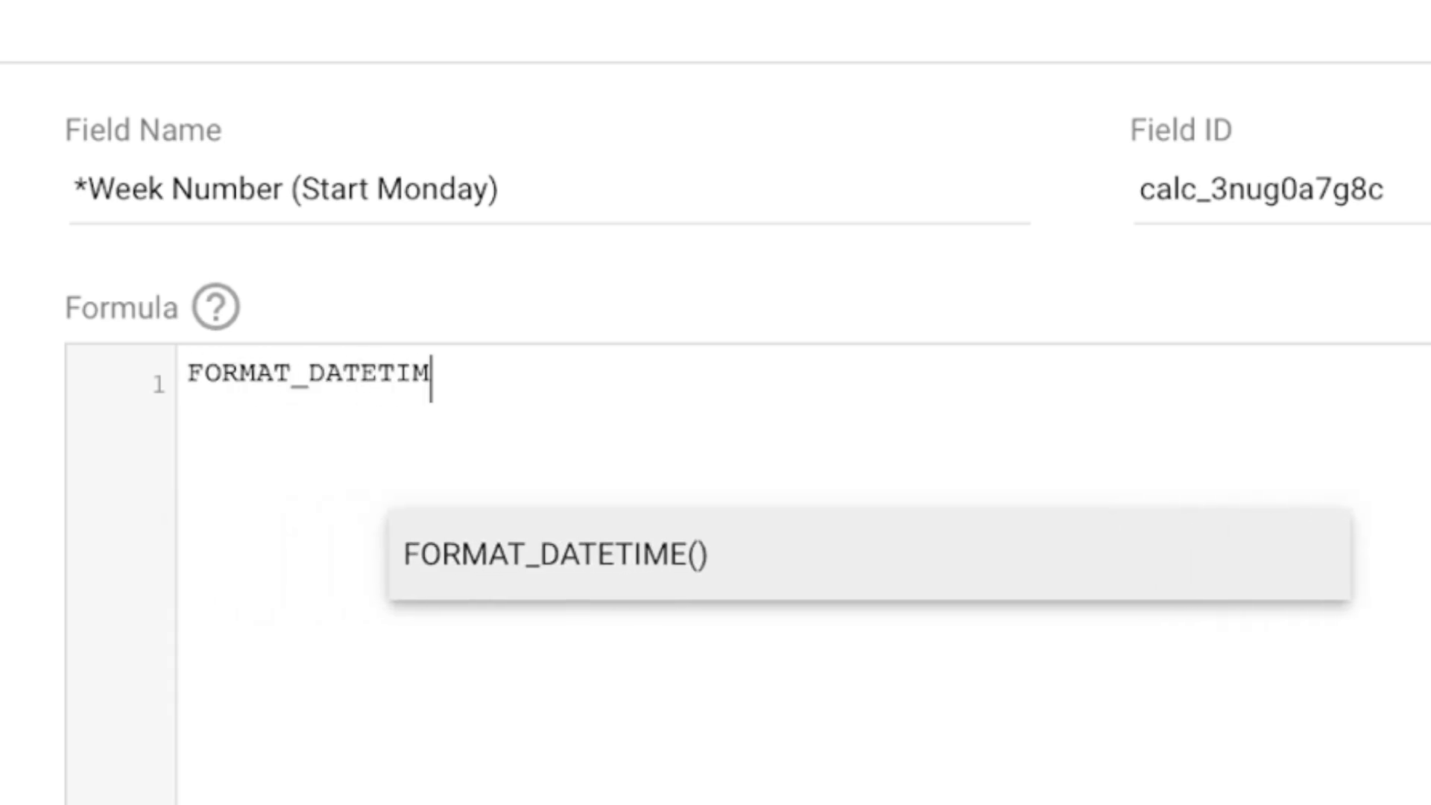
{"action": "key", "text": "Return"}
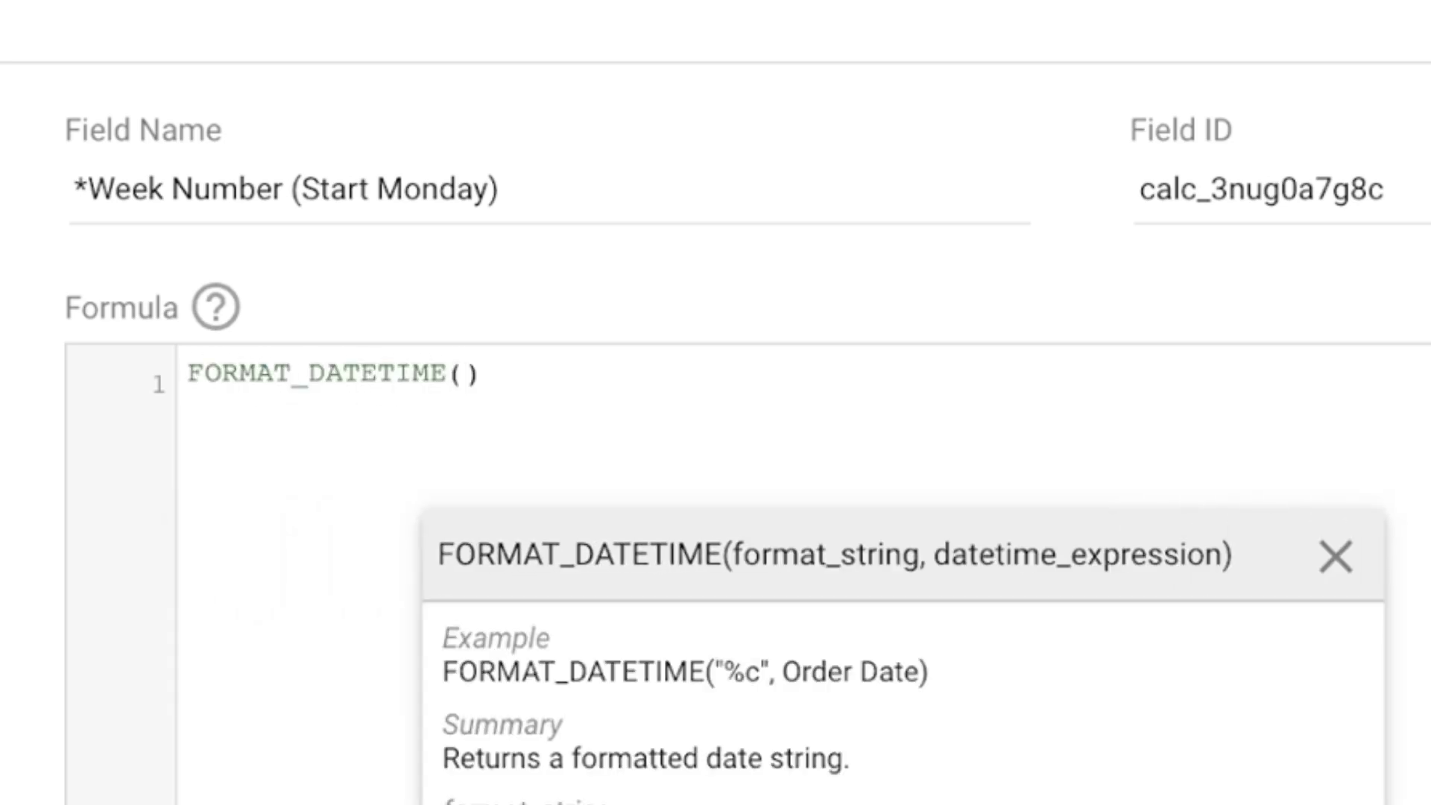
{"action": "type", "text": "'"}
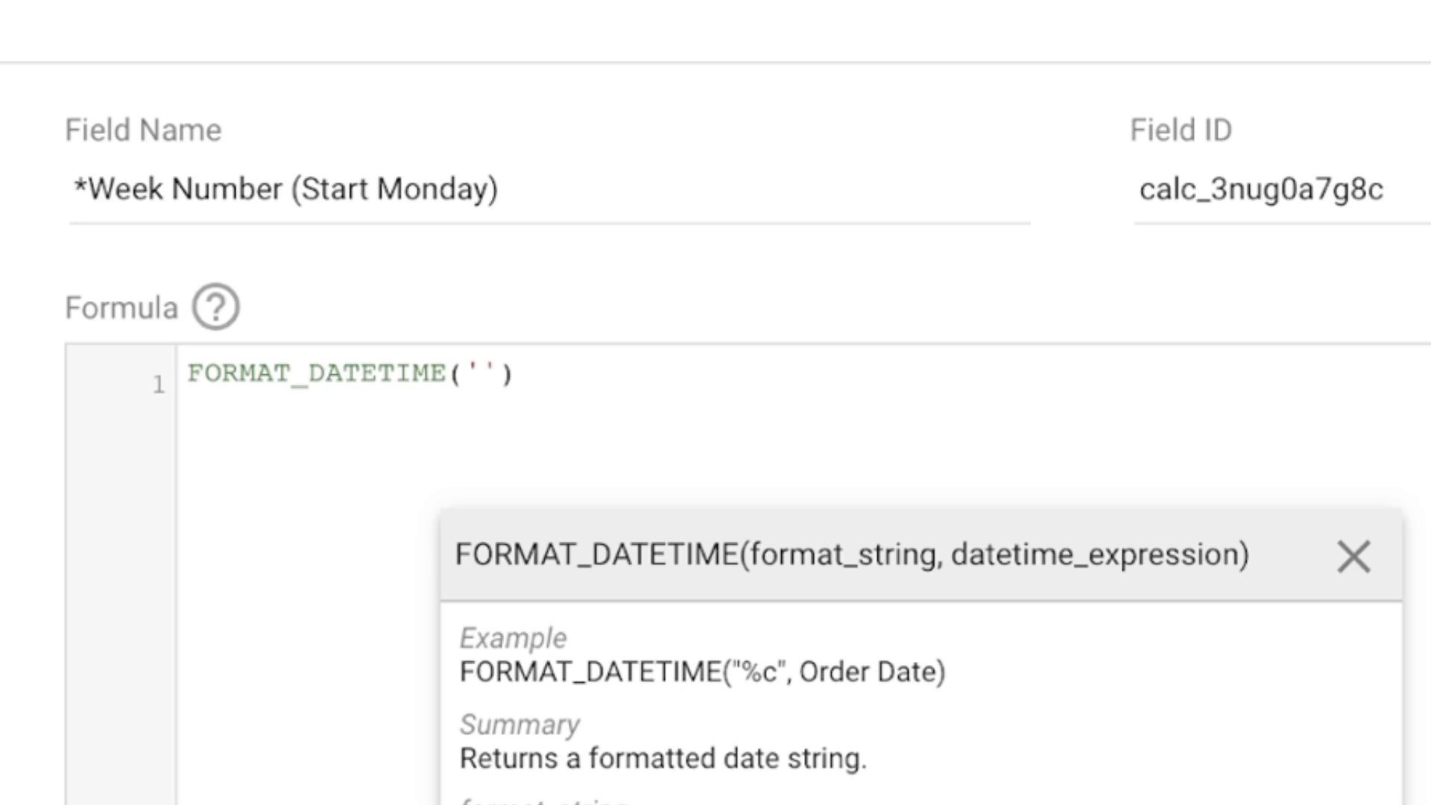
{"action": "type", "text": "%V'm"}
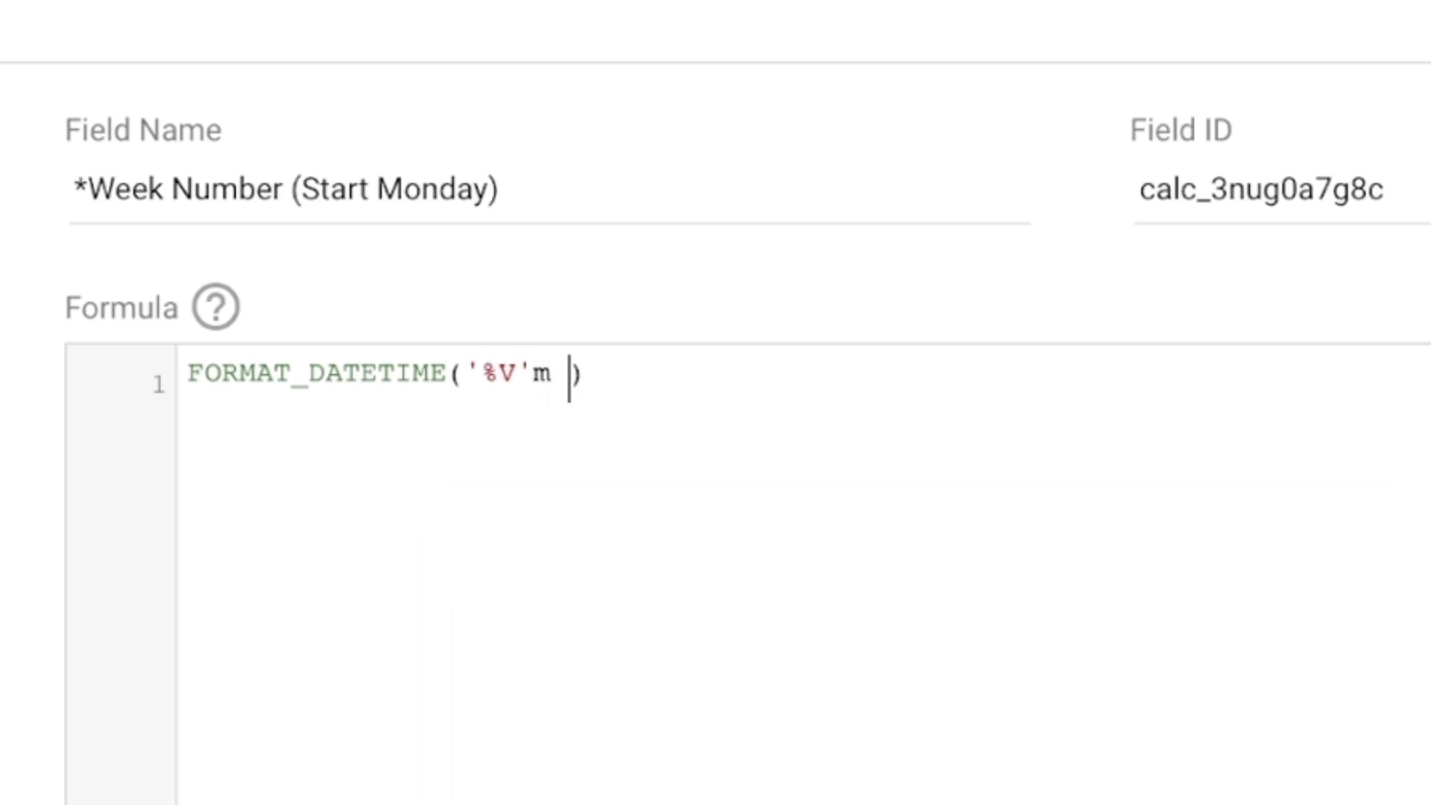
{"action": "key", "text": "BackSpace"}
{"action": "type", "text": ", Date"}
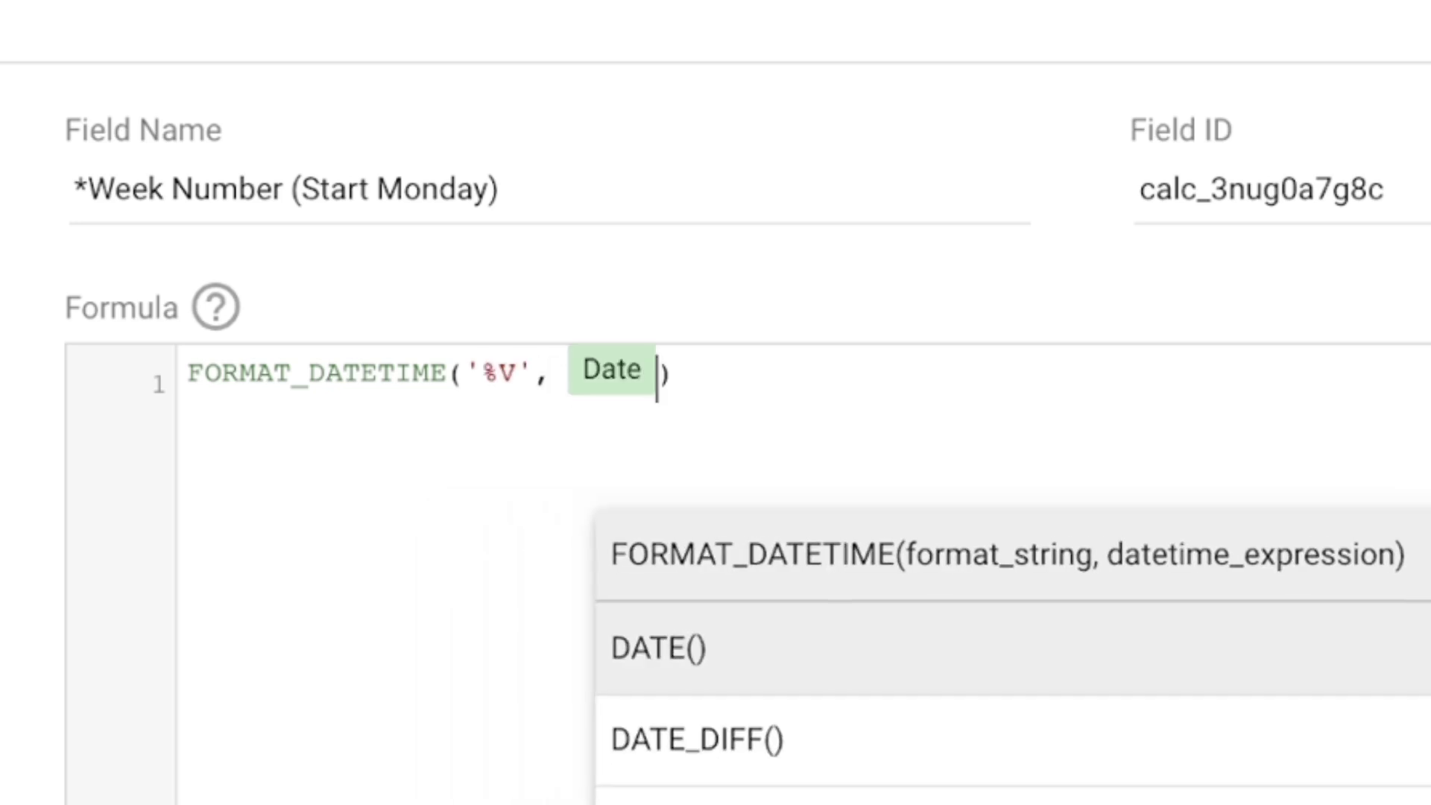
{"action": "left_click", "coordinate": [513, 372]}
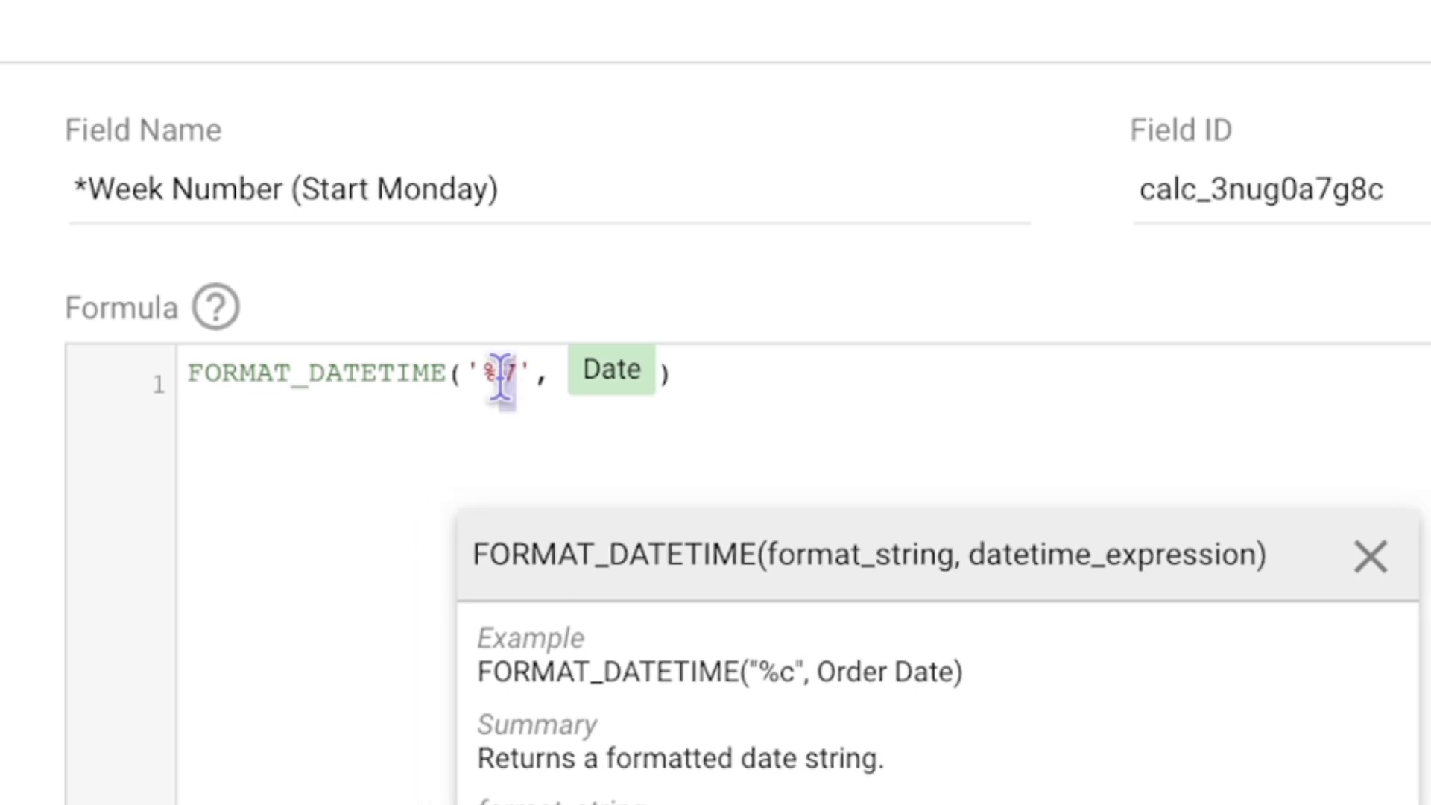
{"action": "left_click", "coordinate": [852, 396]}
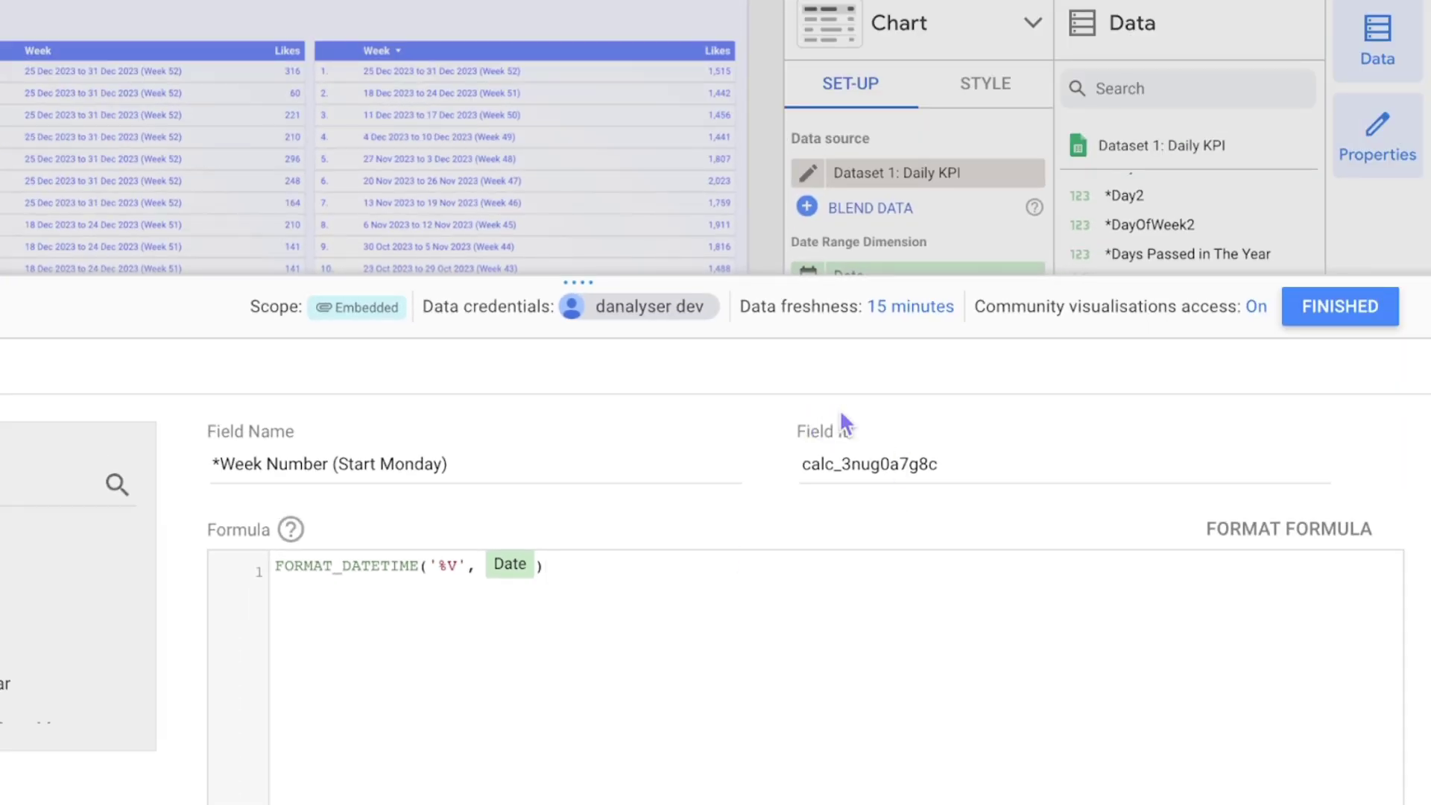
{"action": "left_click_drag", "start_coordinate": [597, 287], "coordinate": [634, 108]}
{"action": "left_click", "coordinate": [1339, 743]}
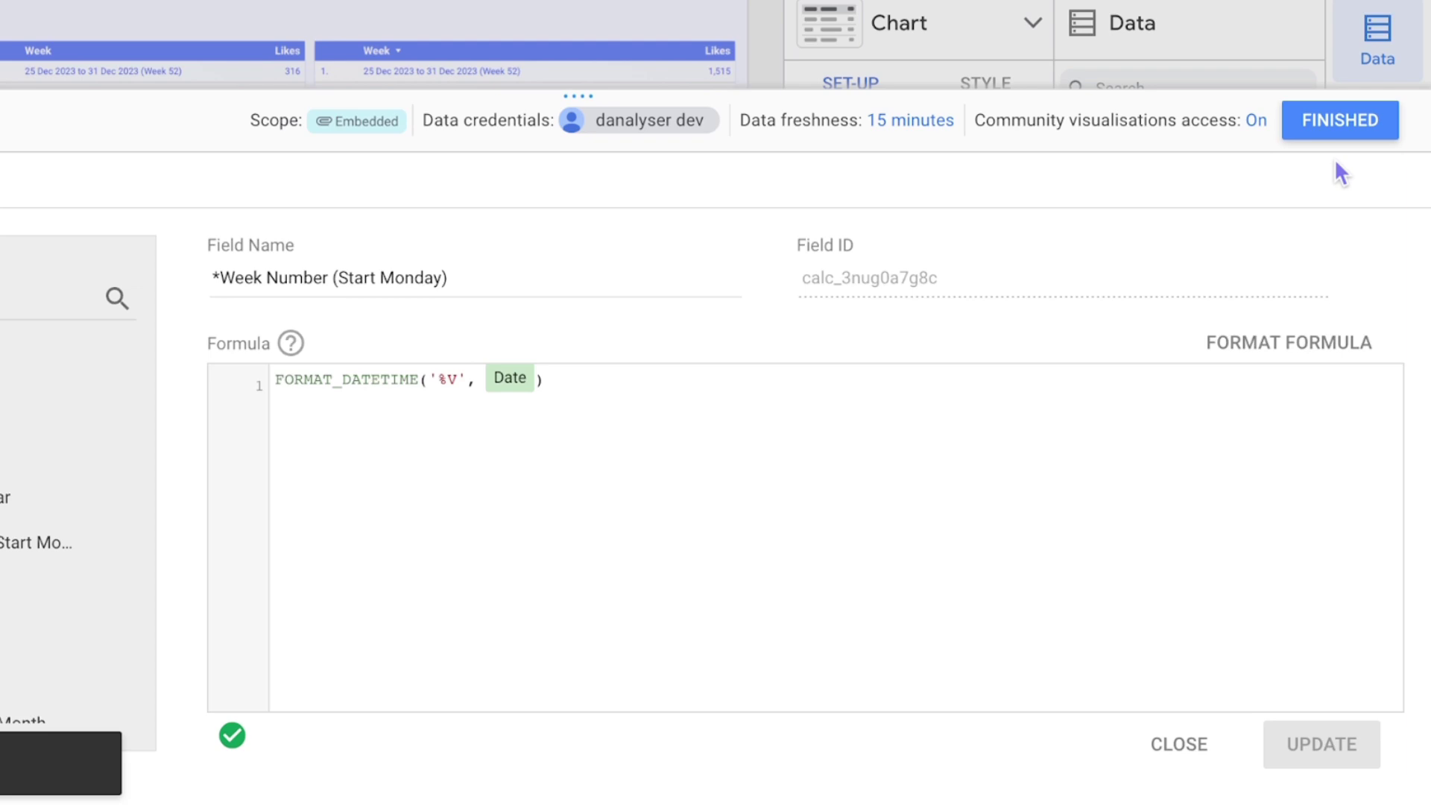
- Add *Week Number (Start Monday) to the table and save its formula as WEEK(Date)
{"action": "left_click", "coordinate": [1340, 122]}
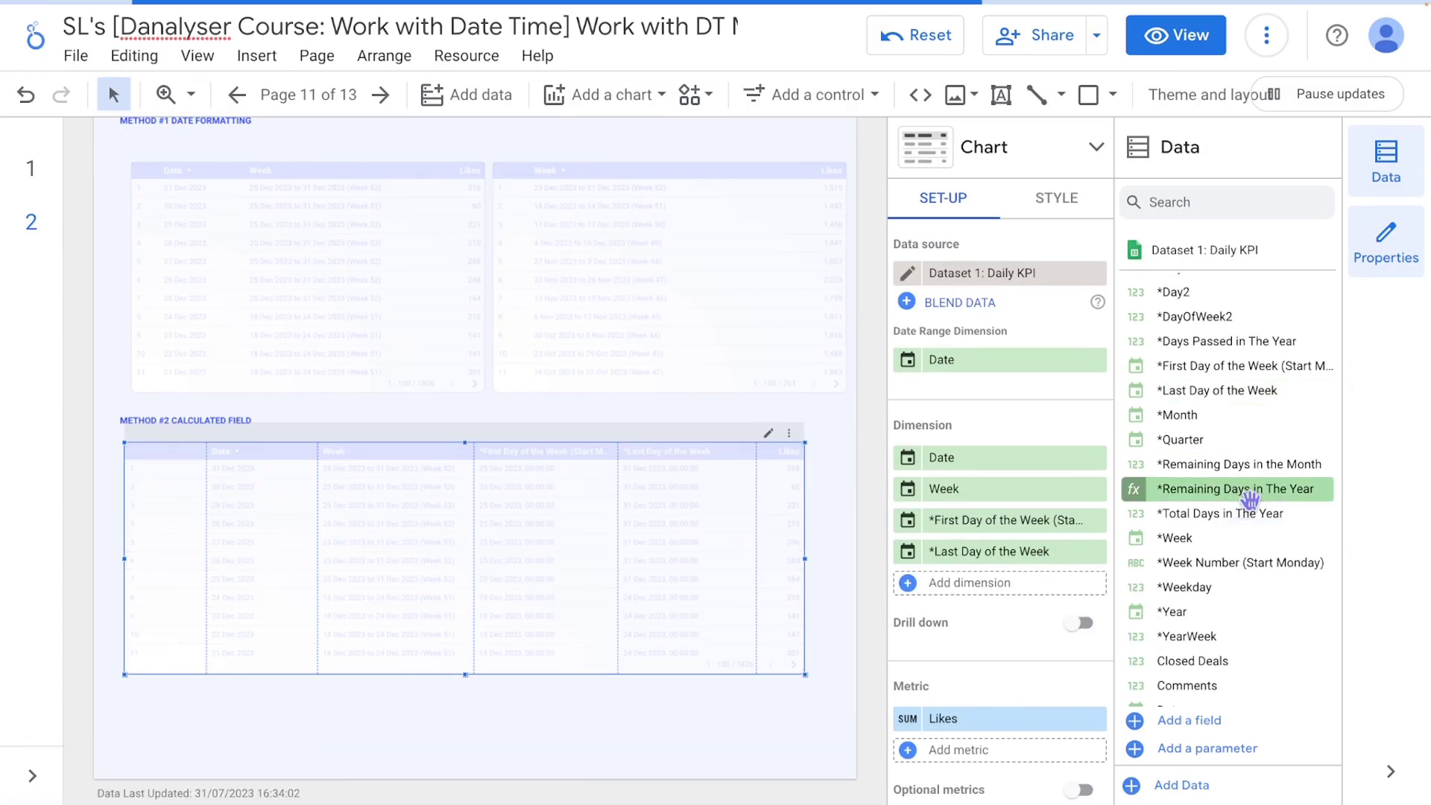
{"action": "left_click_drag", "start_coordinate": [1253, 577], "coordinate": [1054, 583]}
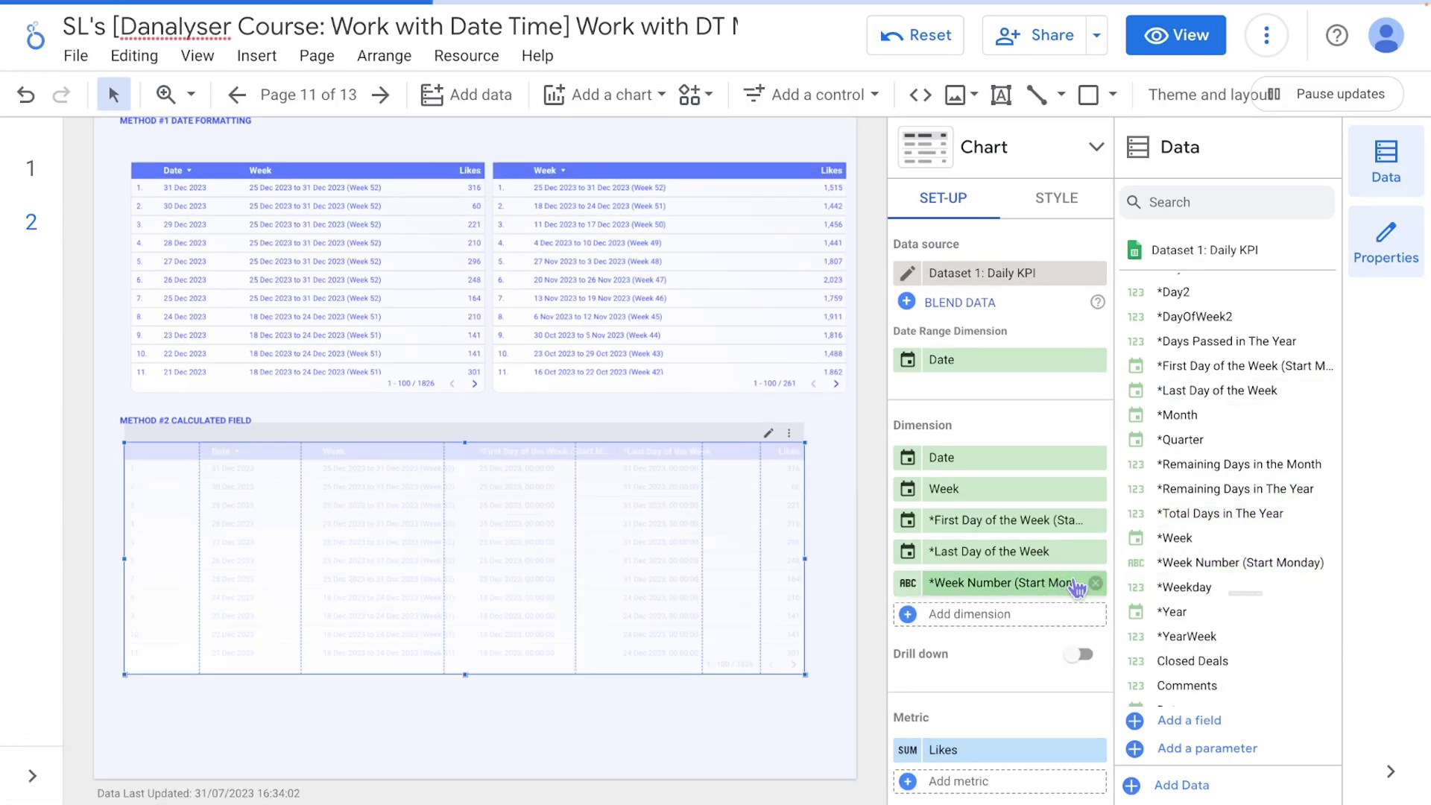
{"action": "left_click", "coordinate": [1136, 562]}
{"action": "left_click", "coordinate": [750, 569]}
{"action": "key", "text": "ctrl+a"}
{"action": "key", "text": "ctrl+c"}
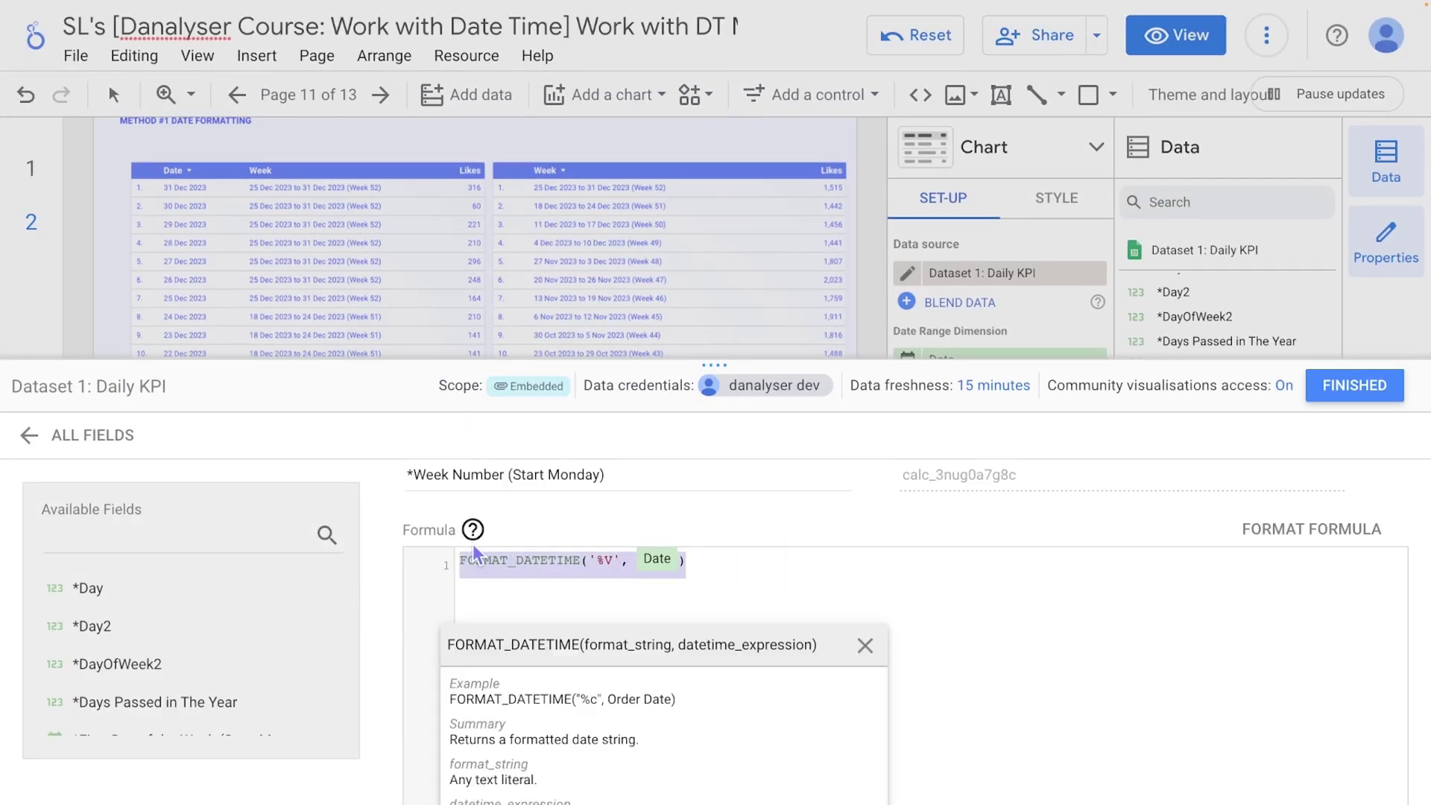
{"action": "key", "text": "BackSpace"}
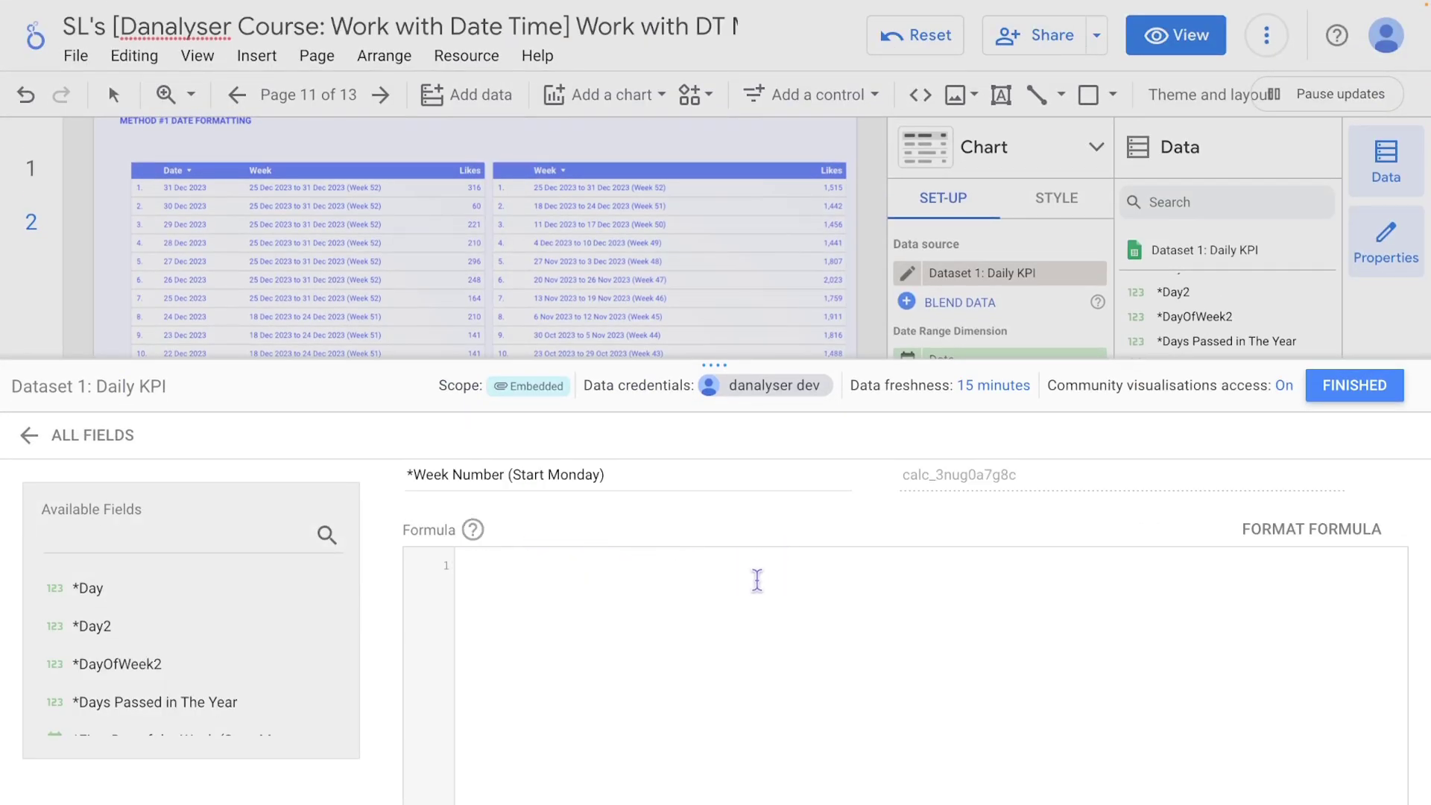
{"action": "type", "text": "WEEK(Da"}
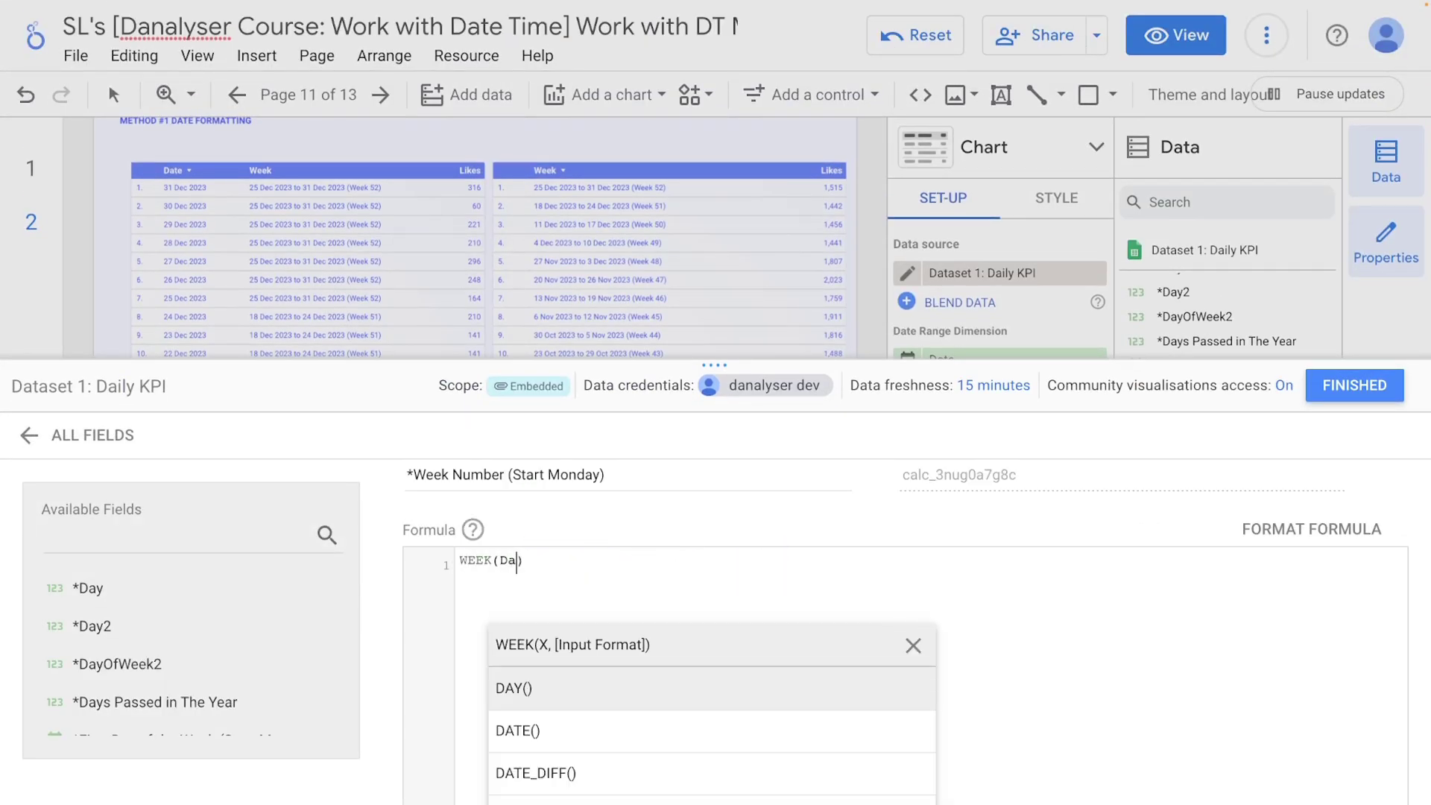
{"action": "type", "text": "te"}
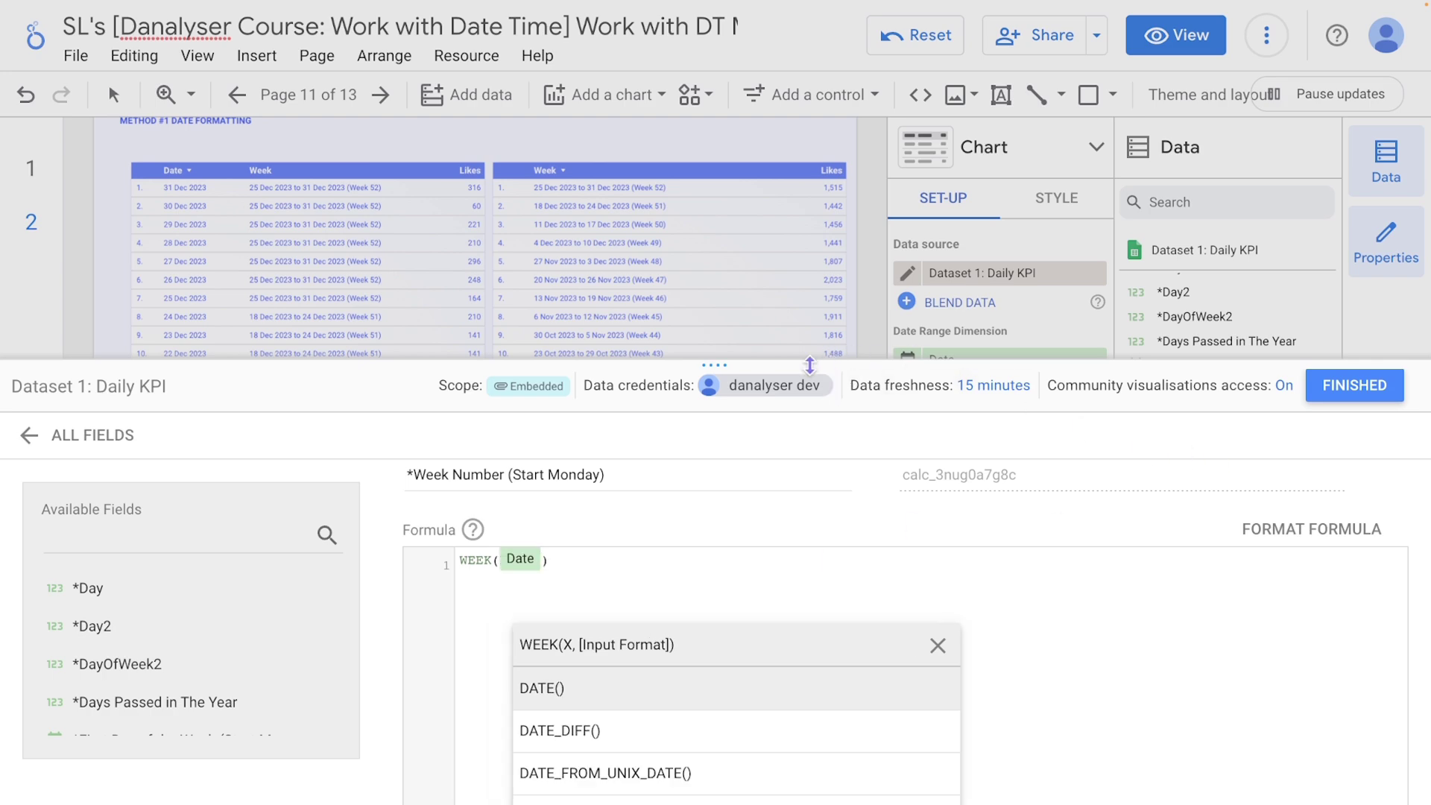
{"action": "left_click_drag", "start_coordinate": [812, 360], "coordinate": [895, 231]}
{"action": "left_click", "coordinate": [1326, 735]}
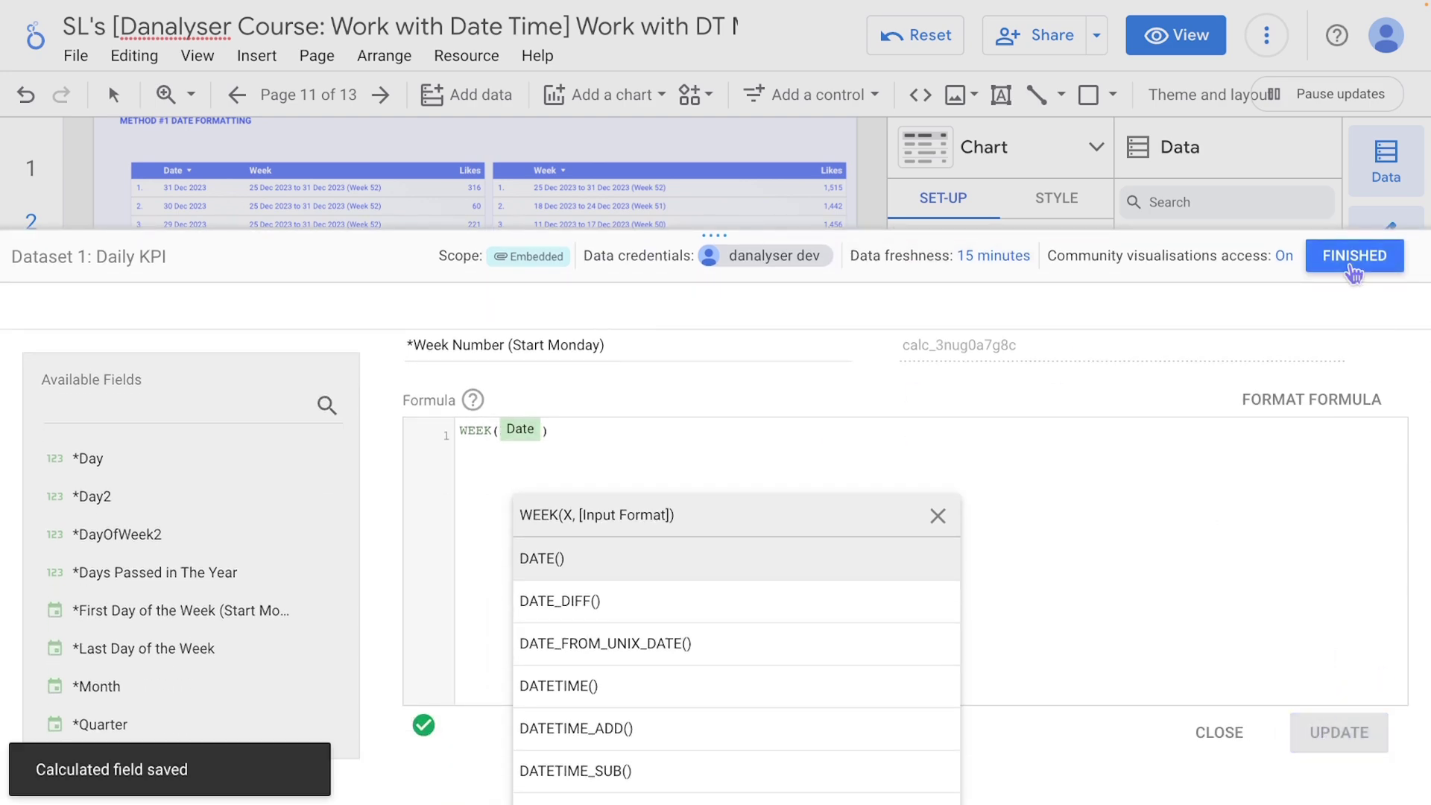
- Paste FORMAT_DATETIME('%V', Date) back as the week-number formula and return to the report
{"action": "left_click", "coordinate": [1355, 256]}
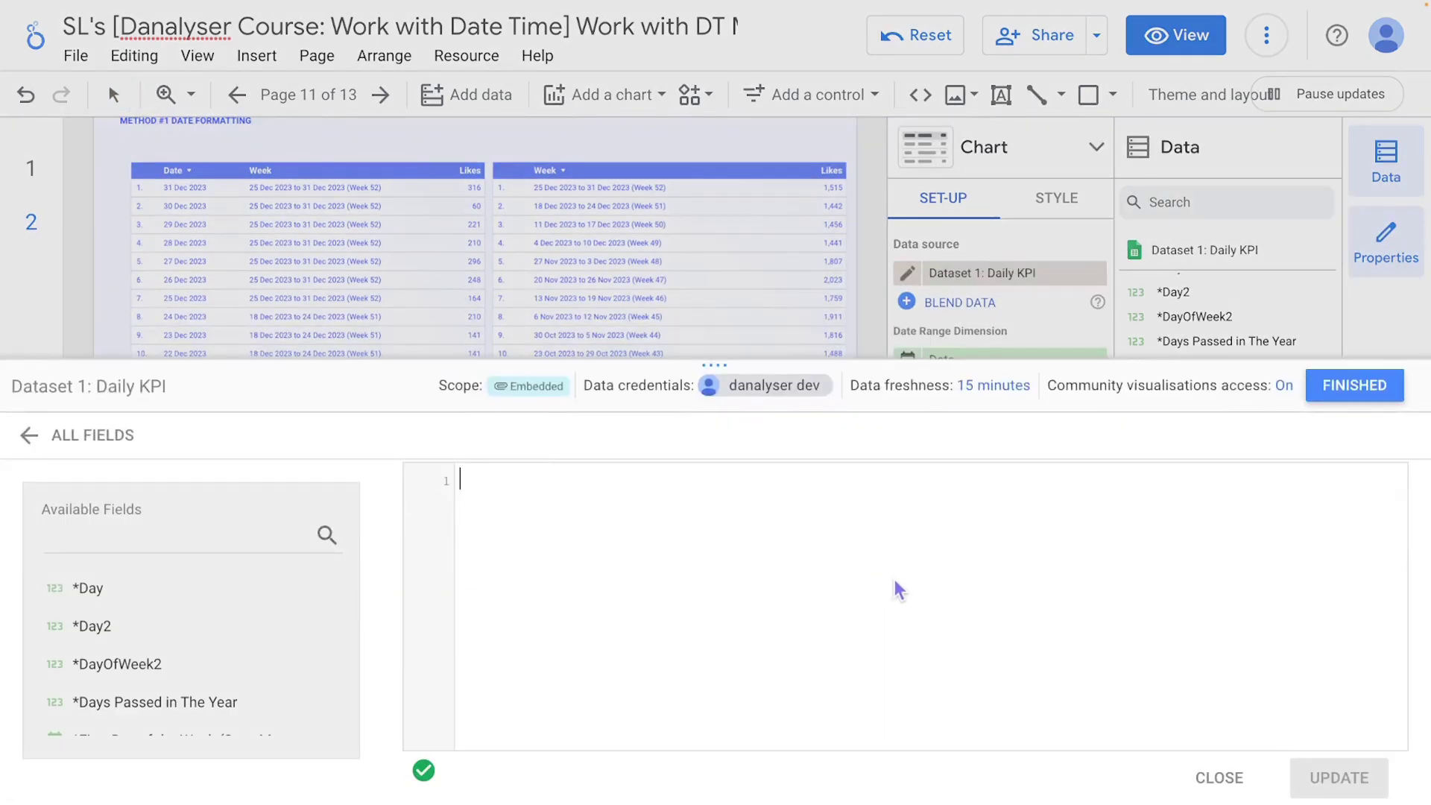
{"action": "key", "text": "ctrl+v"}
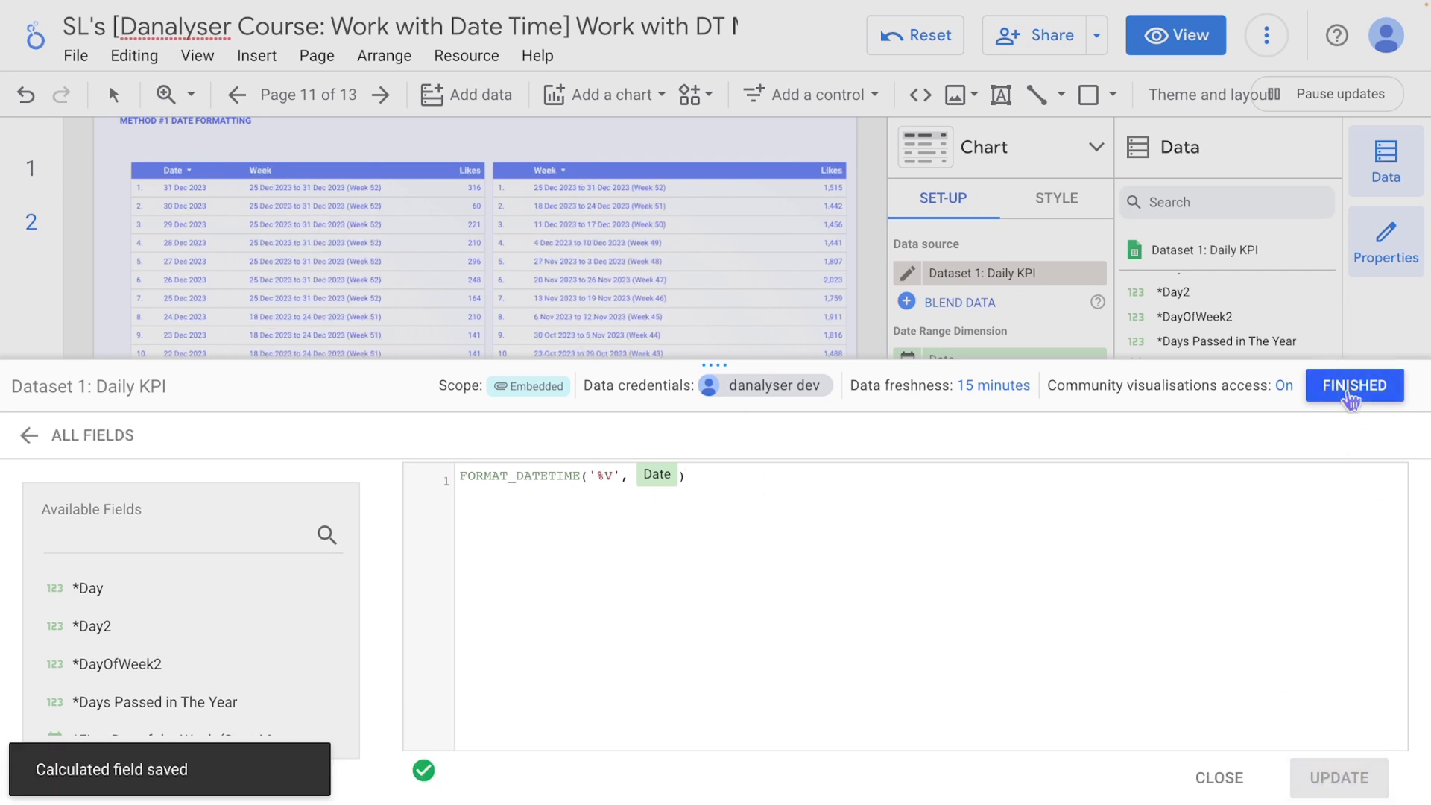
{"action": "left_click", "coordinate": [1351, 391]}
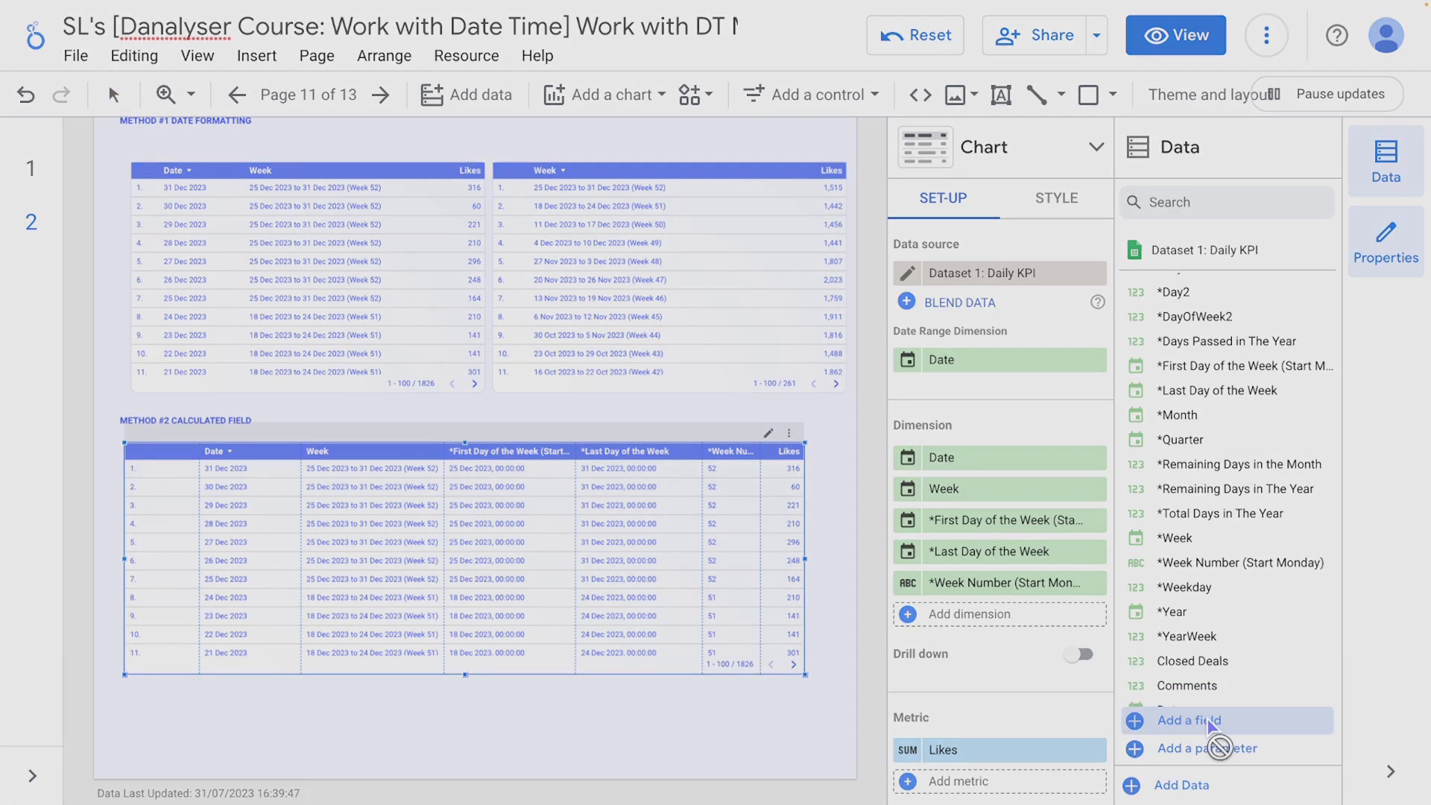
- Start a new calculated field named '*Custom Week Labels'
{"action": "left_click", "coordinate": [1193, 721]}
{"action": "left_click", "coordinate": [543, 516]}
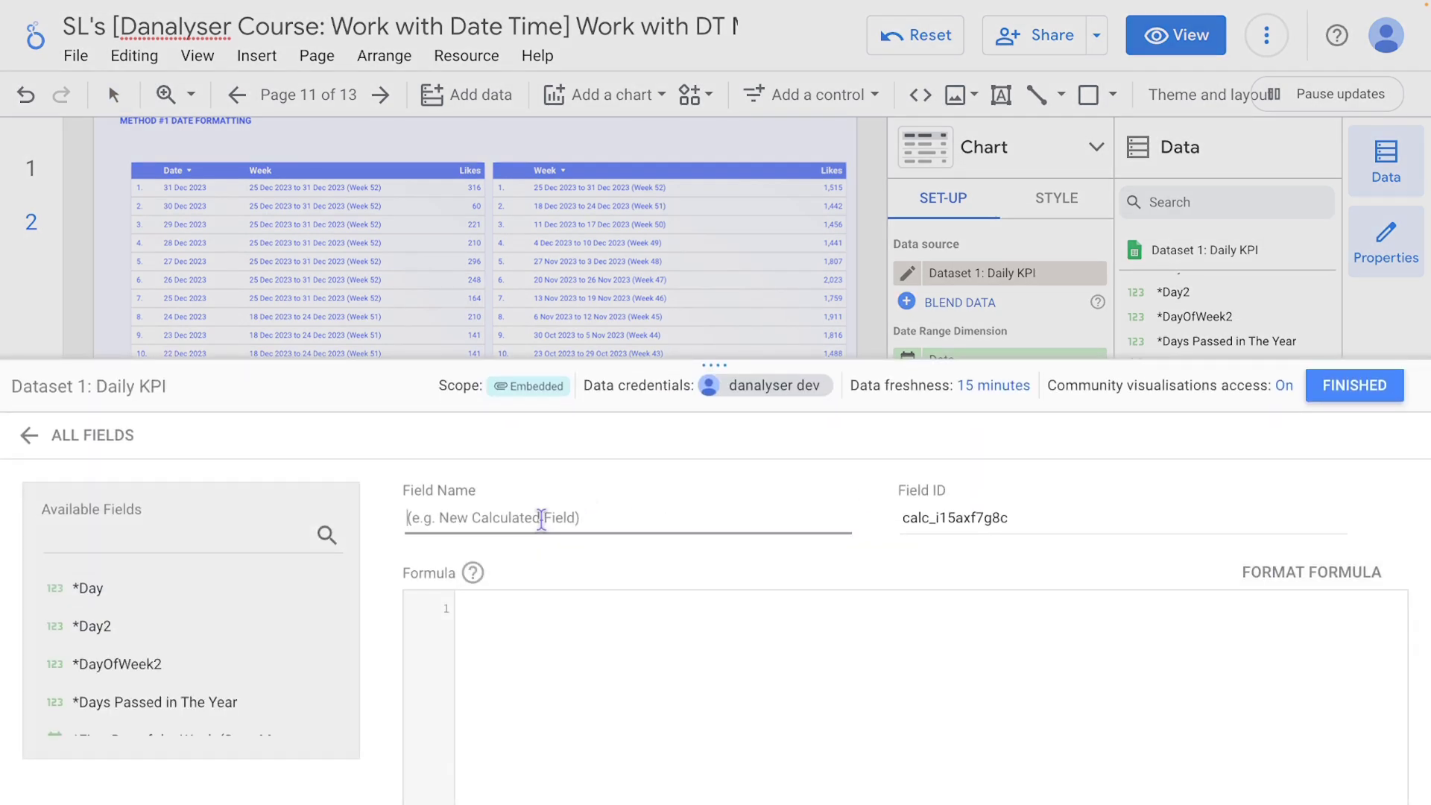
{"action": "type", "text": "*"}
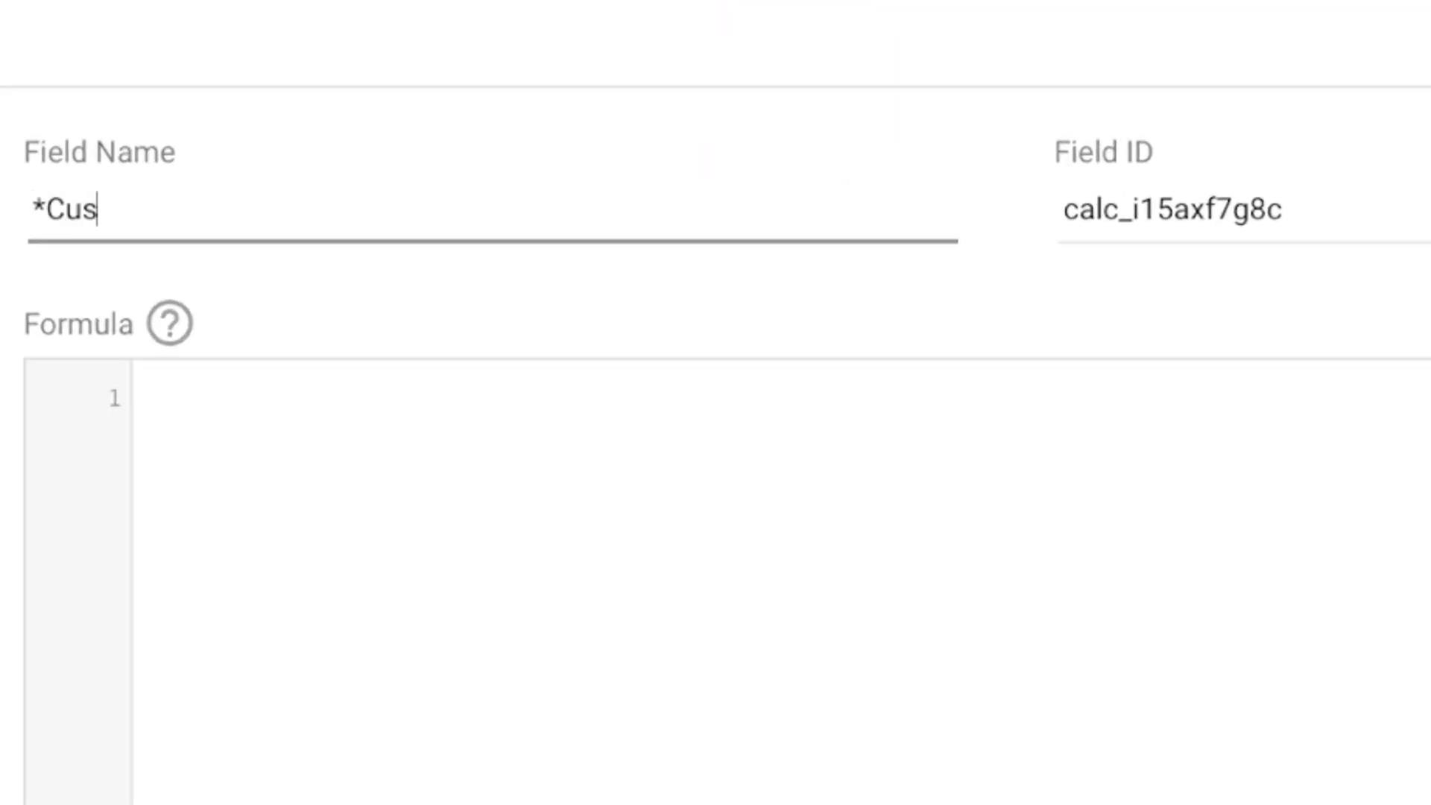
{"action": "type", "text": "Custom Week Labesl"}
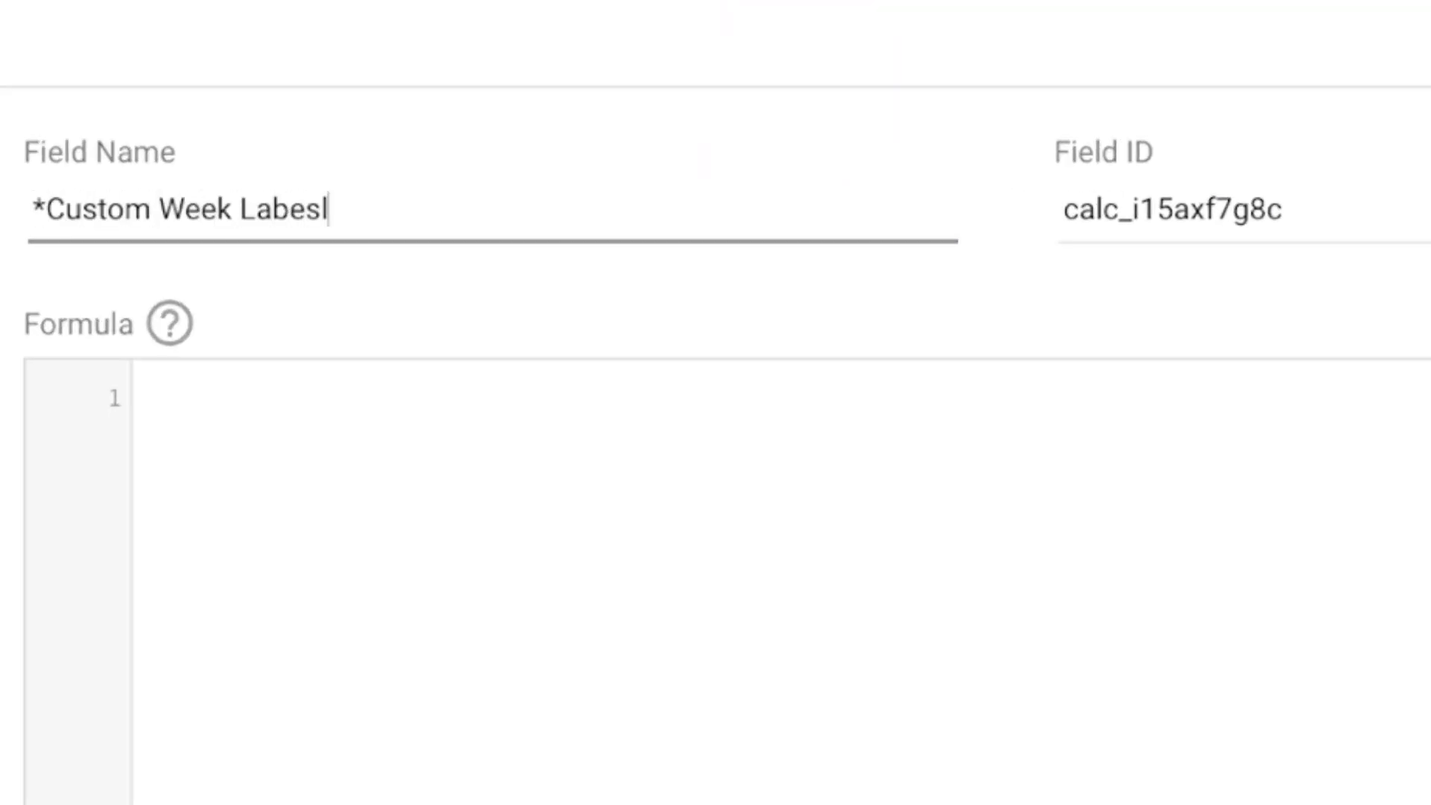
{"action": "key", "text": "BackSpace"}
{"action": "key", "text": "BackSpace"}
{"action": "type", "text": "ls"}
{"action": "left_click", "coordinate": [630, 115]}
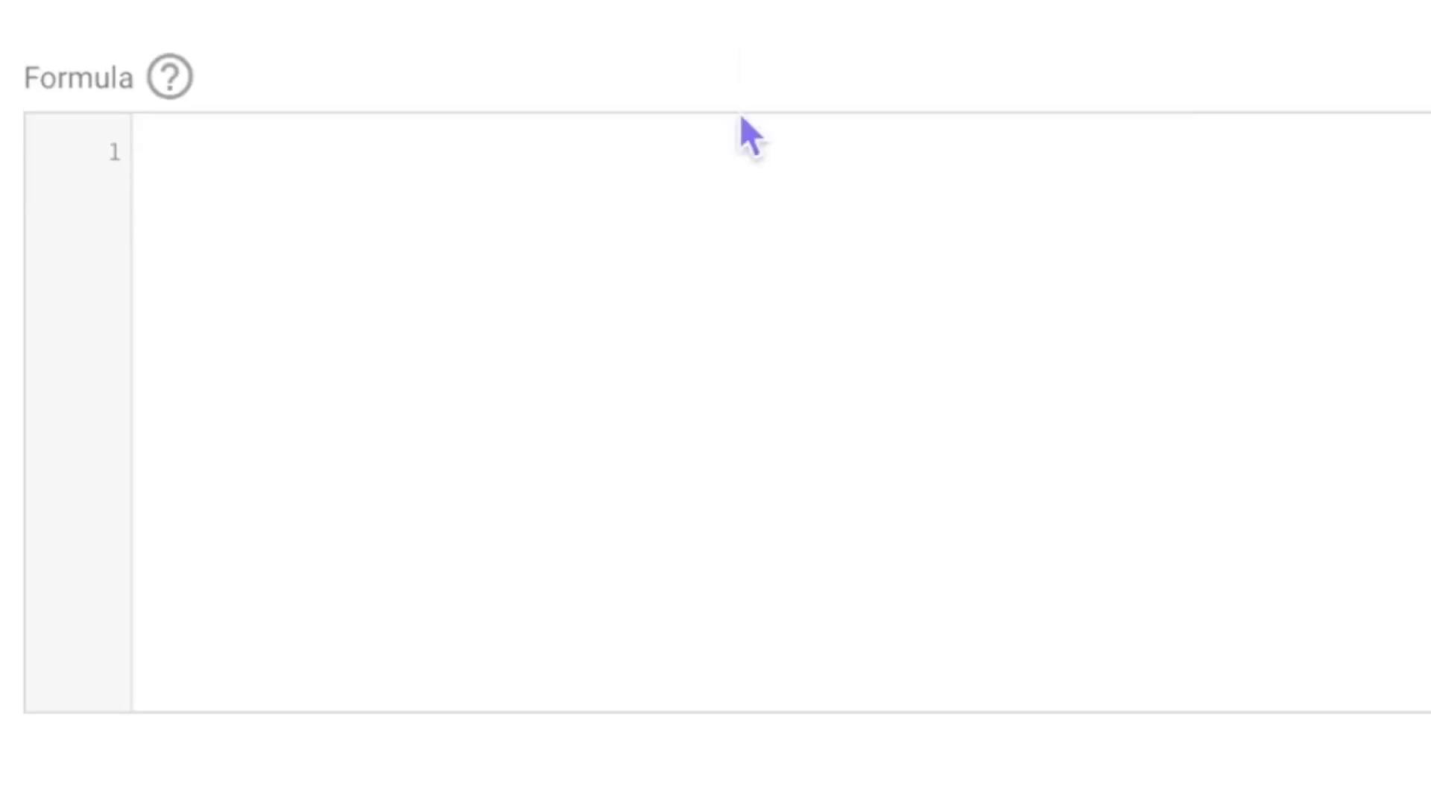
- Begin the CONCAT formula with the *Week Number (Start Monday) field and a " (" separator
{"action": "type", "text": "concat"}
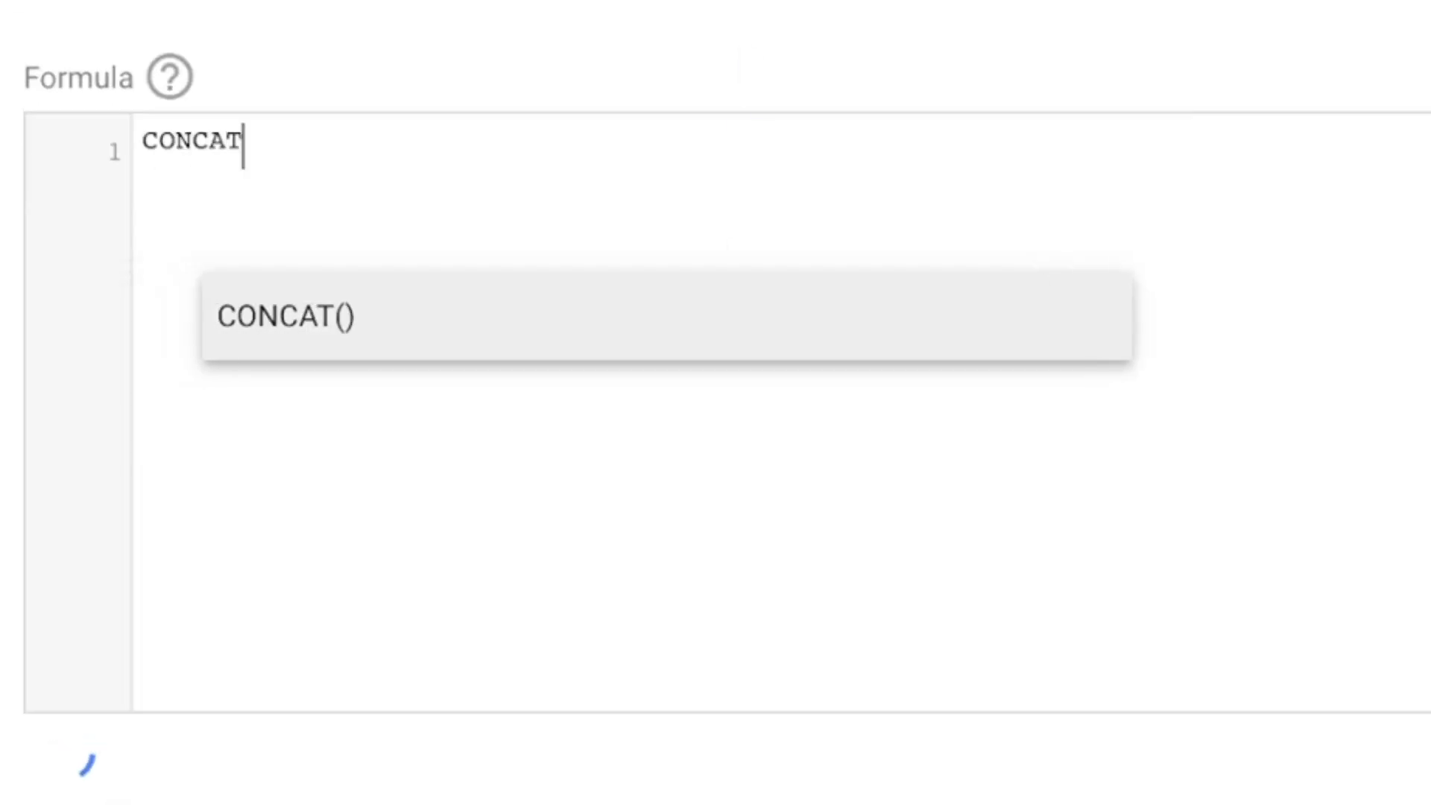
{"action": "key", "text": "Return"}
{"action": "type", "text": "*Week"}
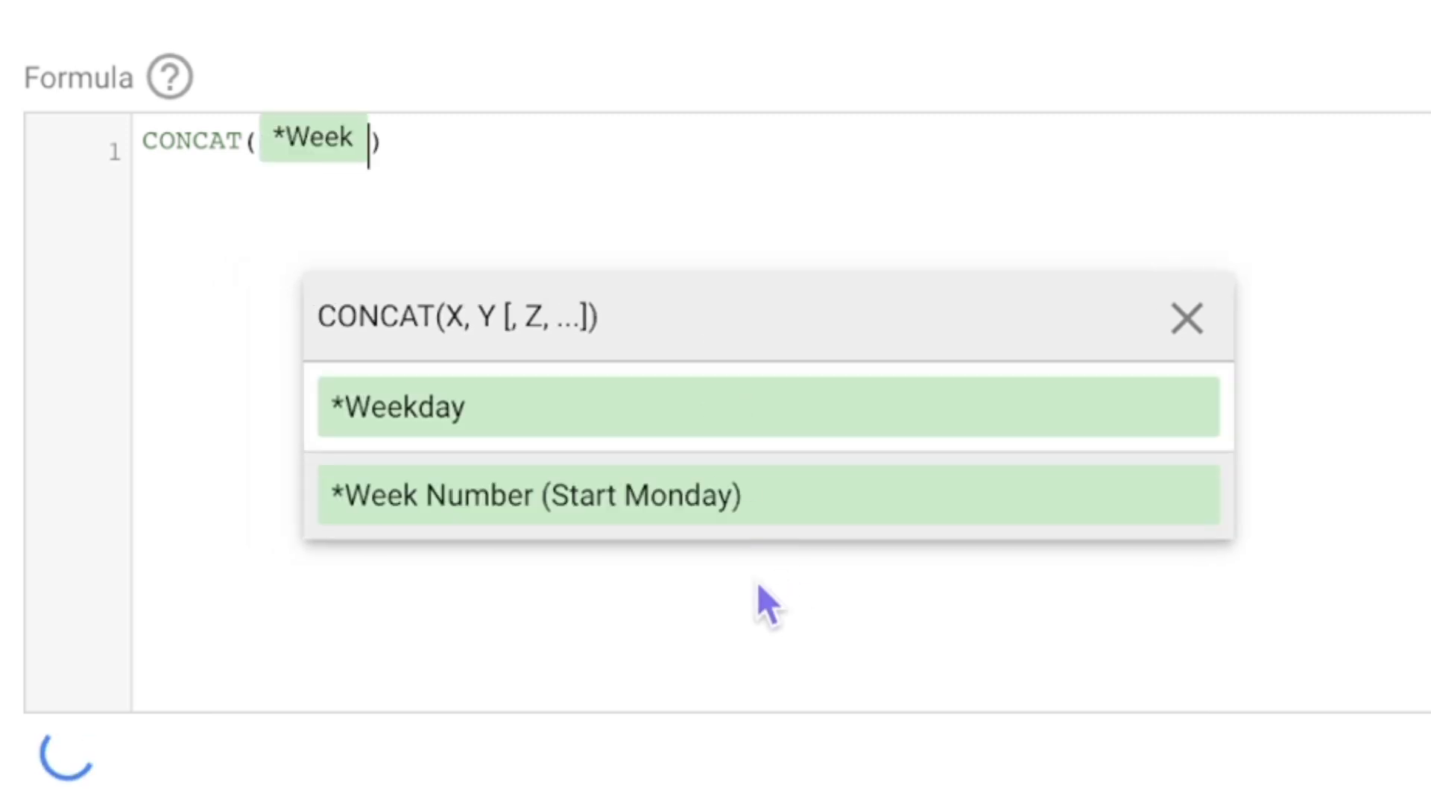
{"action": "left_click", "coordinate": [722, 515]}
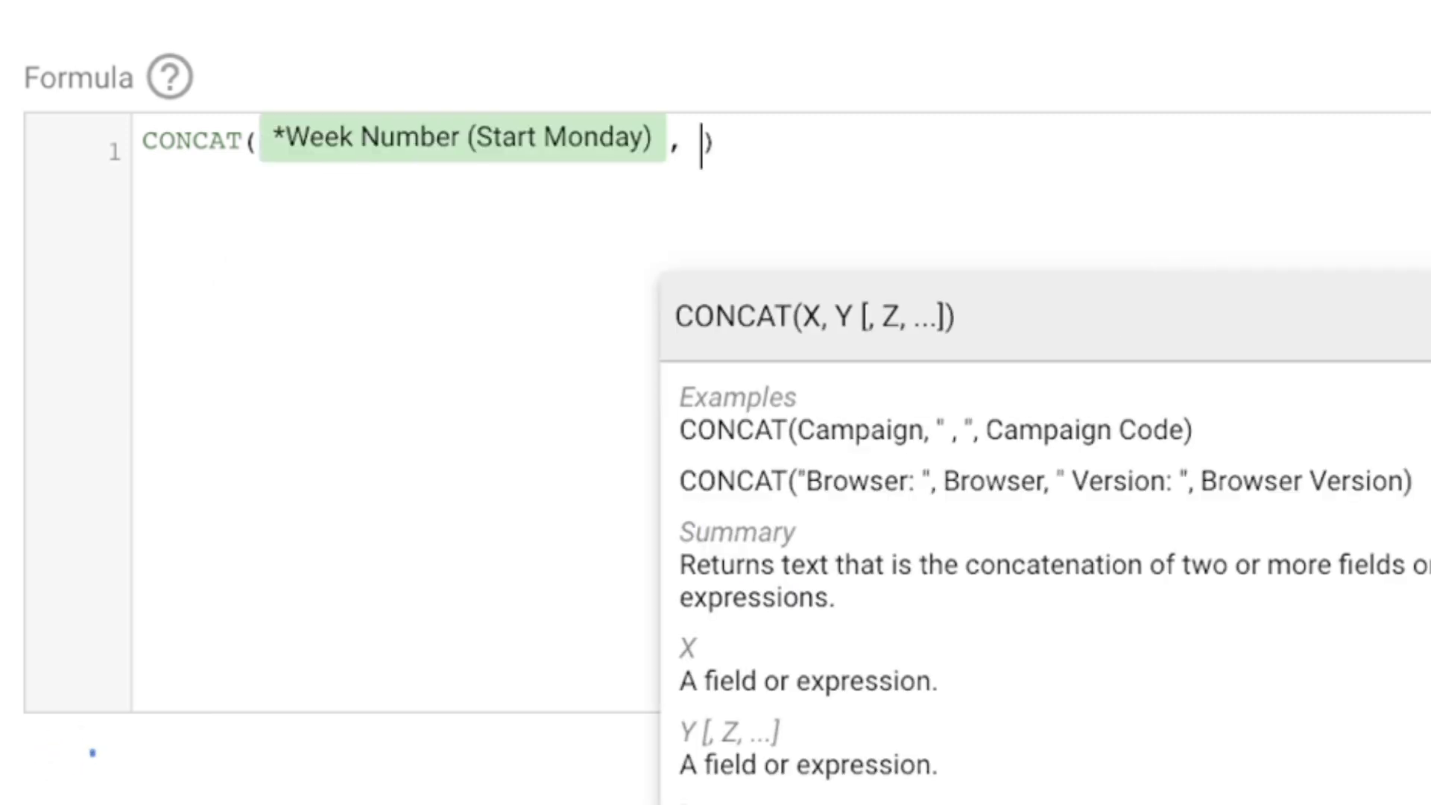
{"action": "type", "text": "\""}
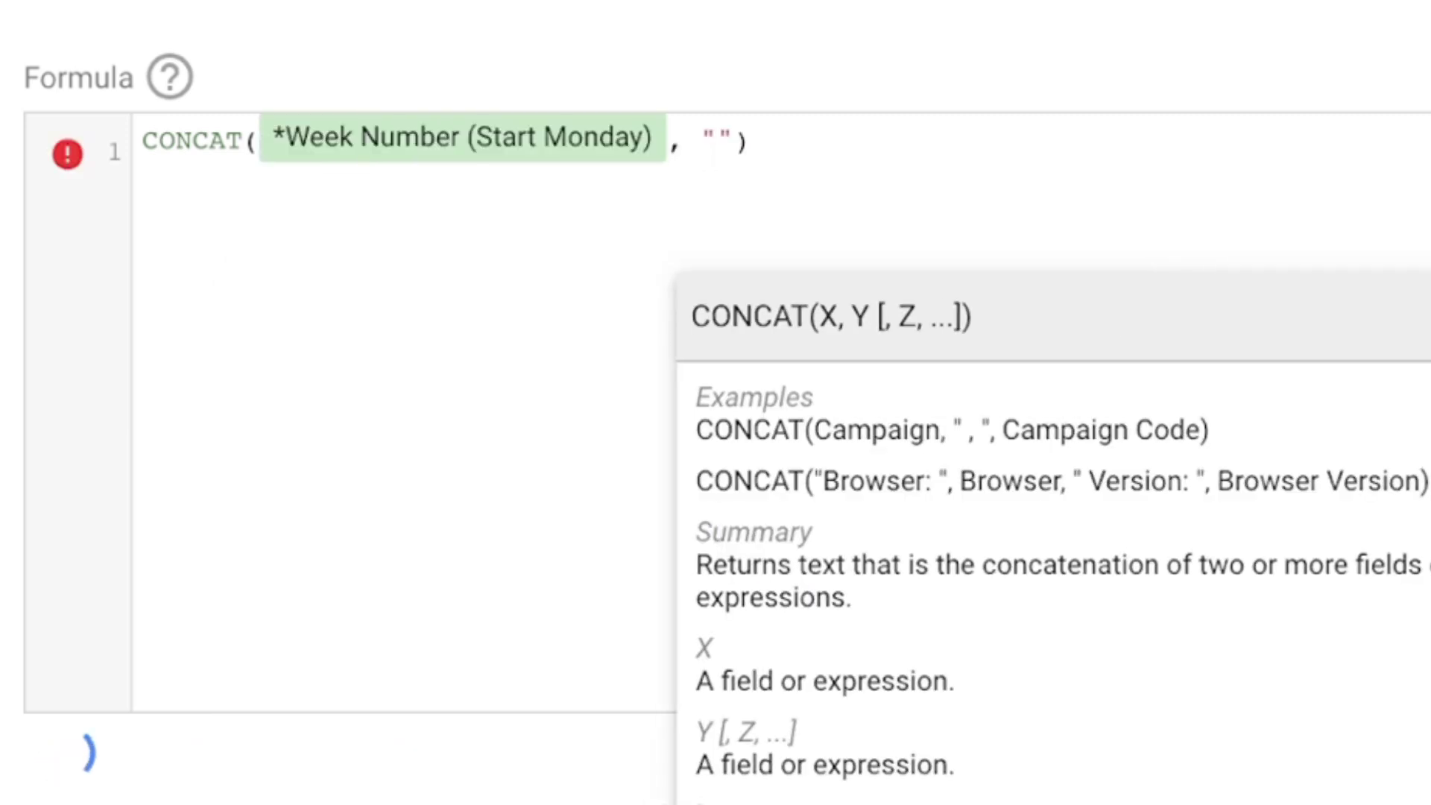
{"action": "type", "text": " ("}
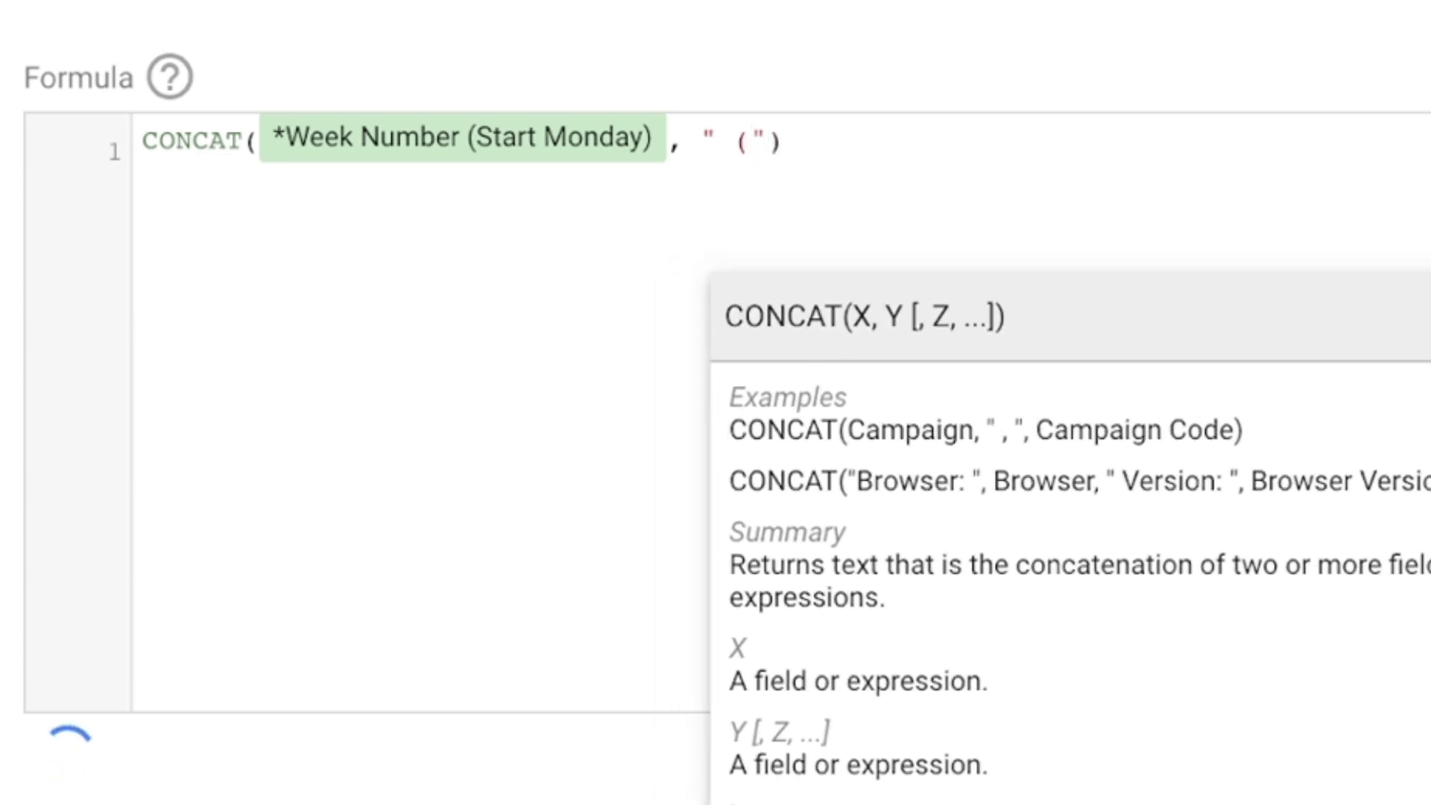
{"action": "type", "text": "\", \""}
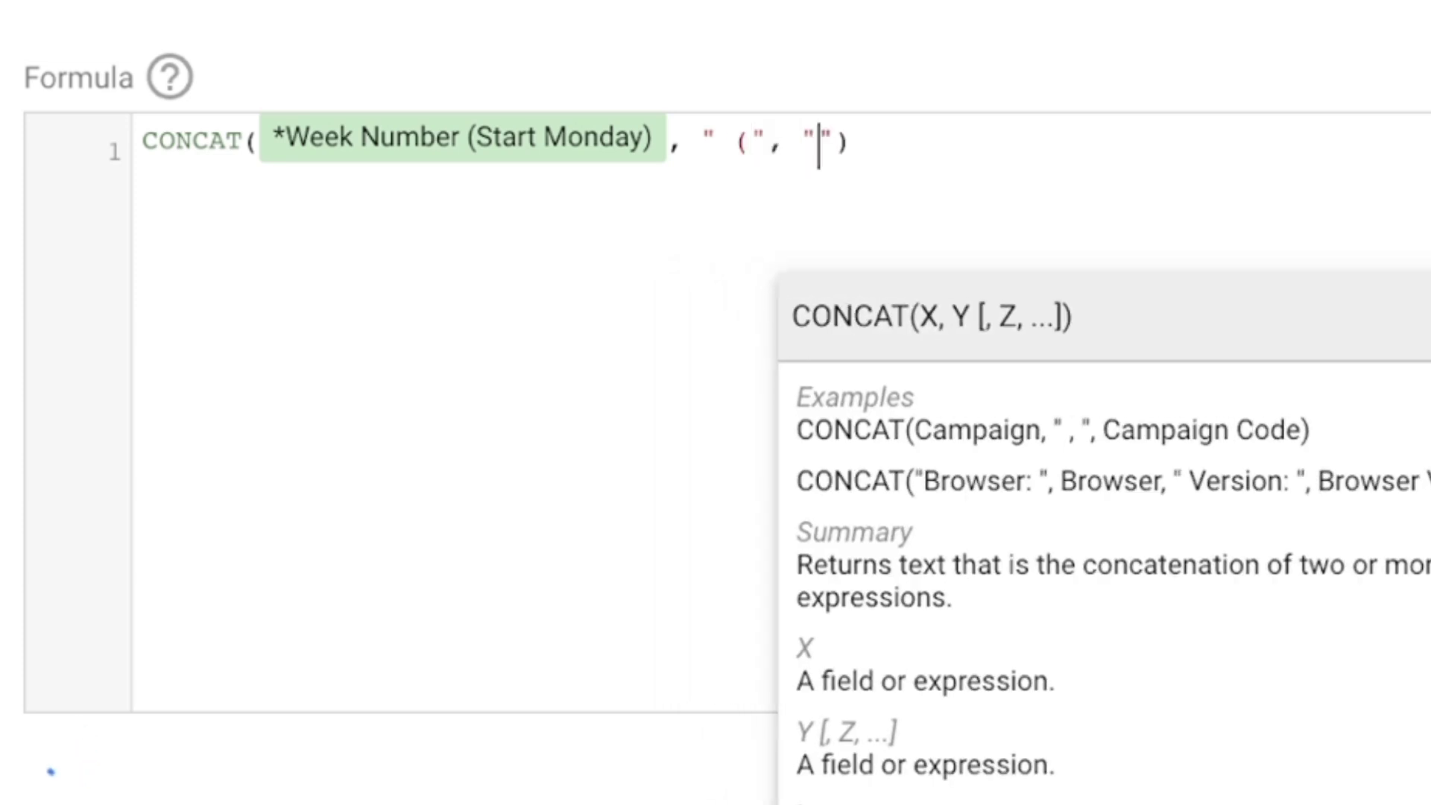
{"action": "type", "text": "()"}
{"action": "key", "text": "Left"}
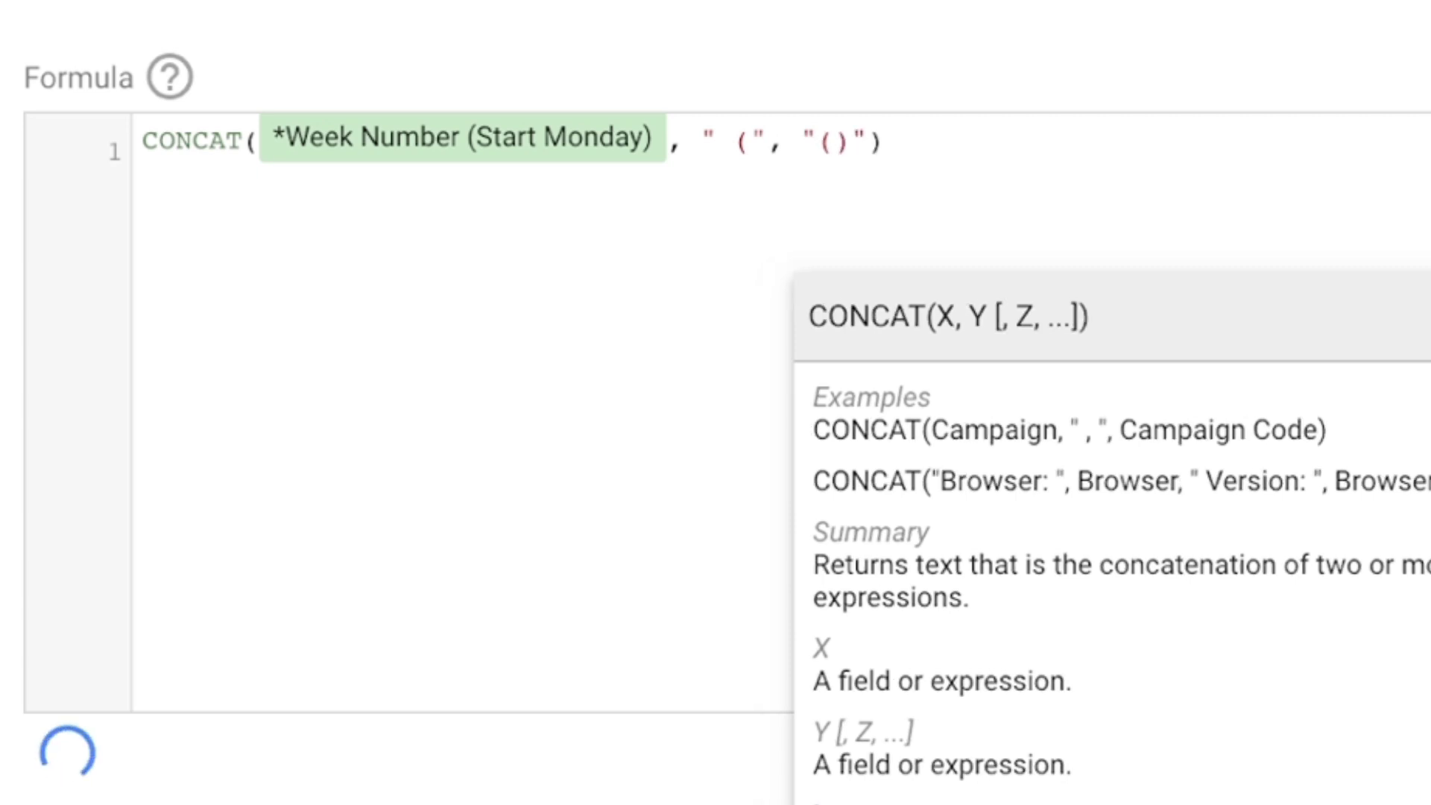
{"action": "key", "text": "BackSpace"}
{"action": "type", "text": ")"}
{"action": "key", "text": "Left"}
{"action": "key", "text": "Left"}
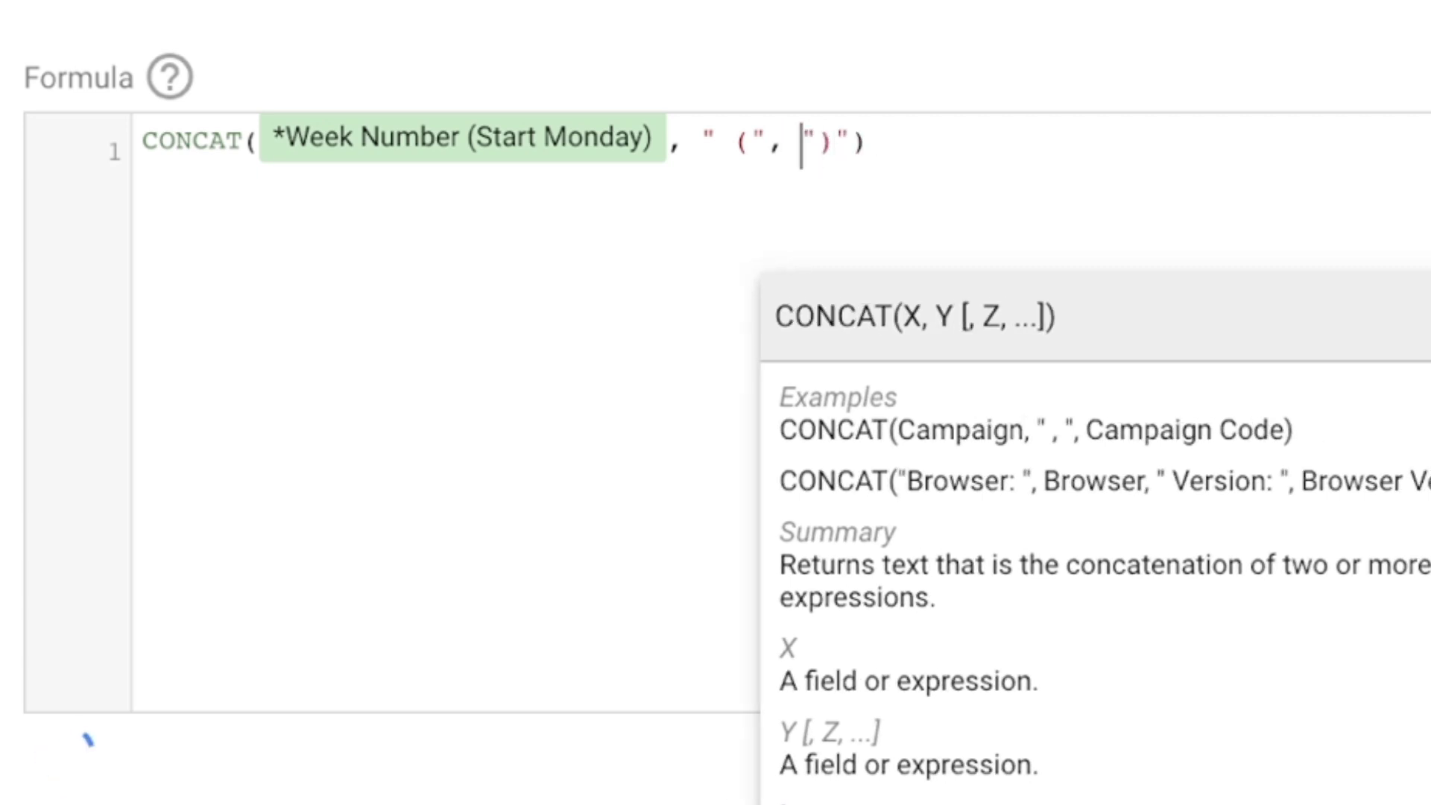
{"action": "type", "text": ","}
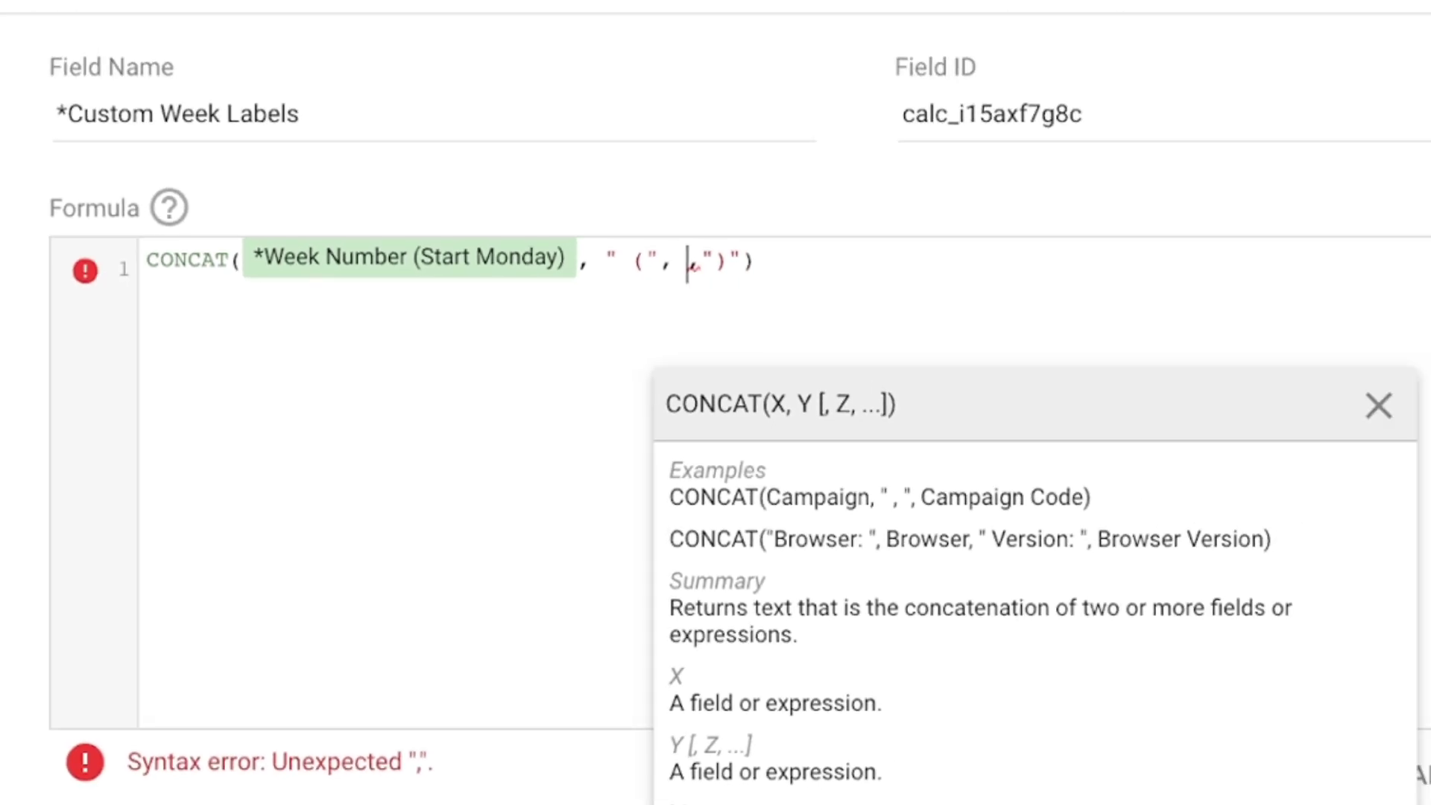
{"action": "key", "text": "Left"}
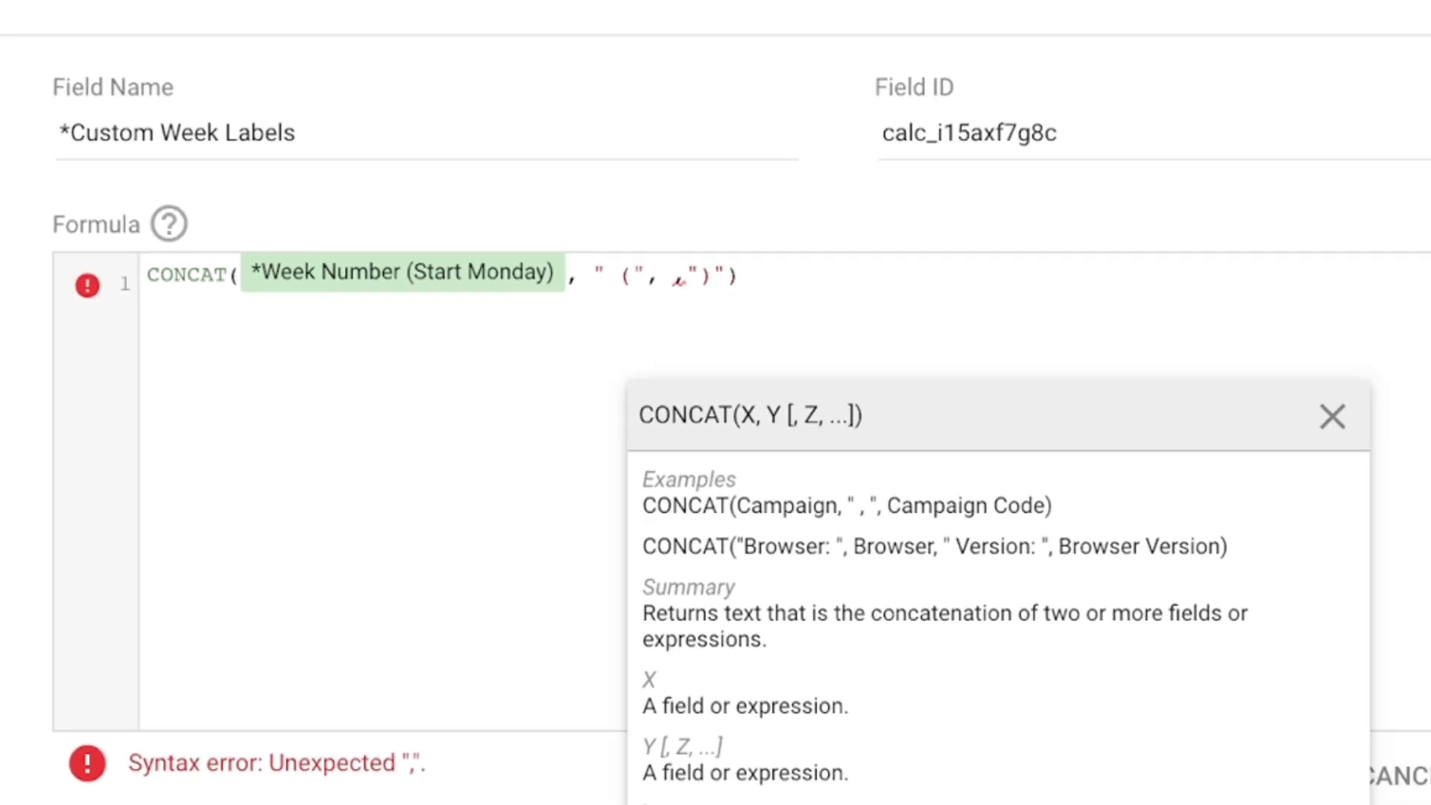
- Add the first-day field, " - " and the *Last Day of the Week field, then save
{"action": "type", "text": "*First Day"}
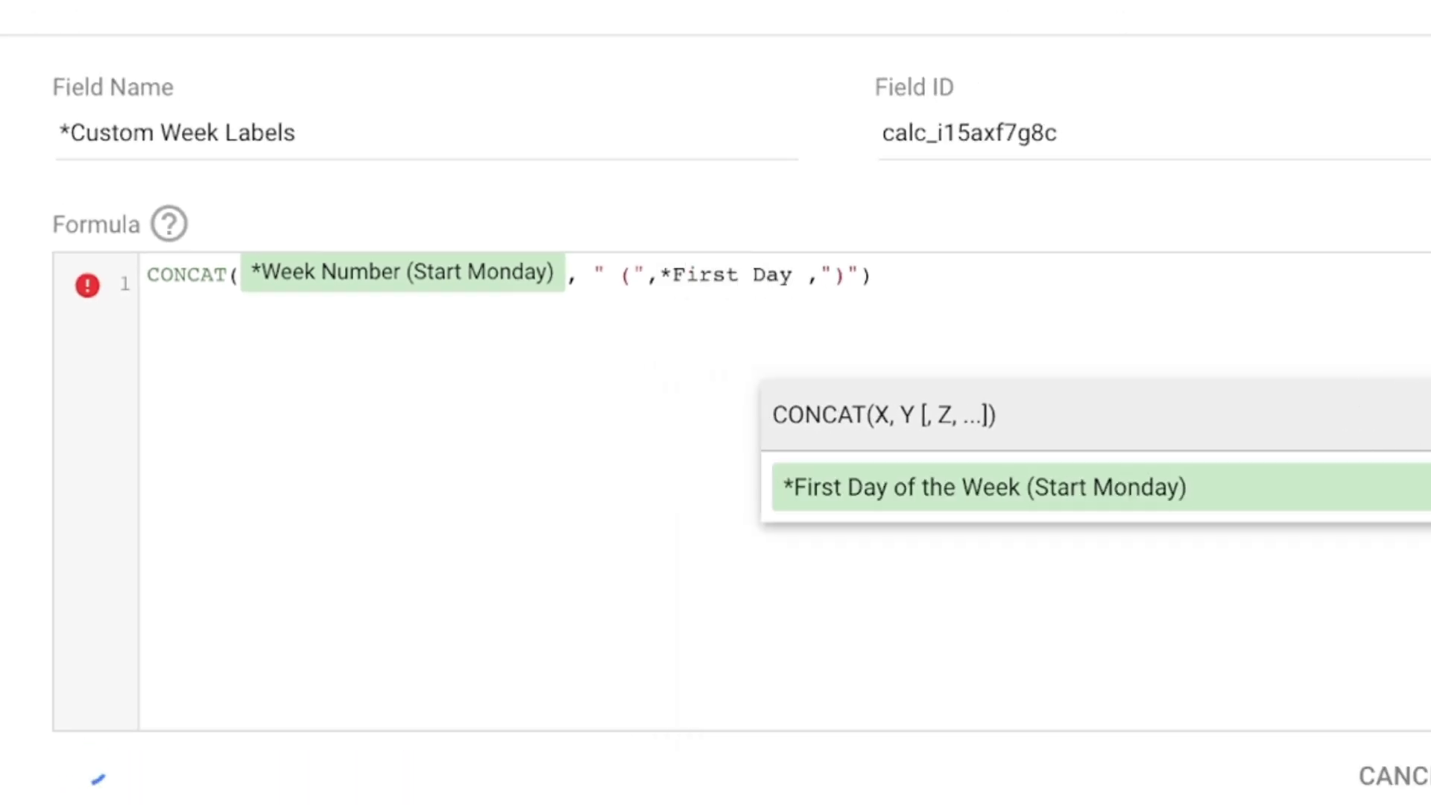
{"action": "left_click", "coordinate": [921, 513]}
{"action": "type", "text": ", :: "}
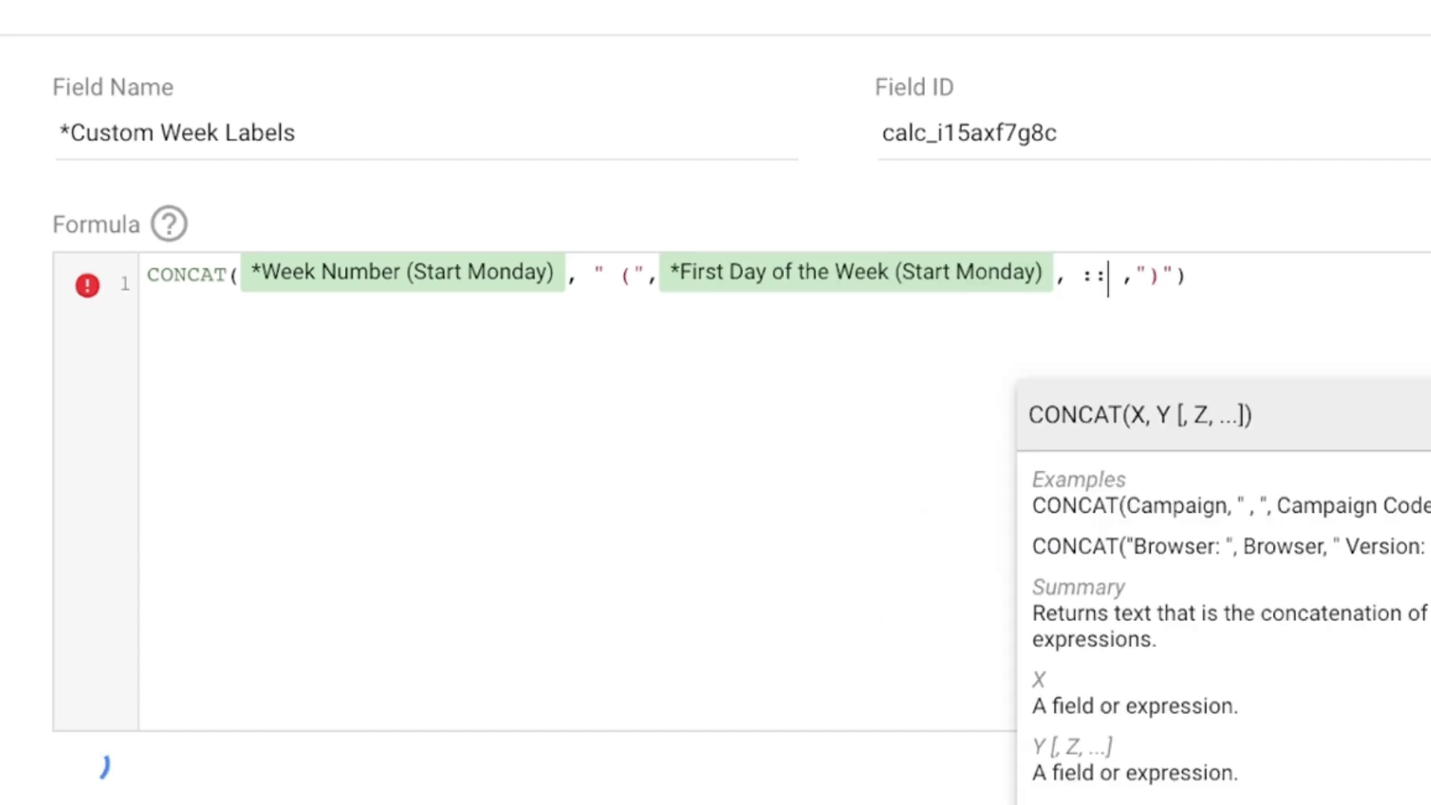
{"action": "type", "text": "\" - "}
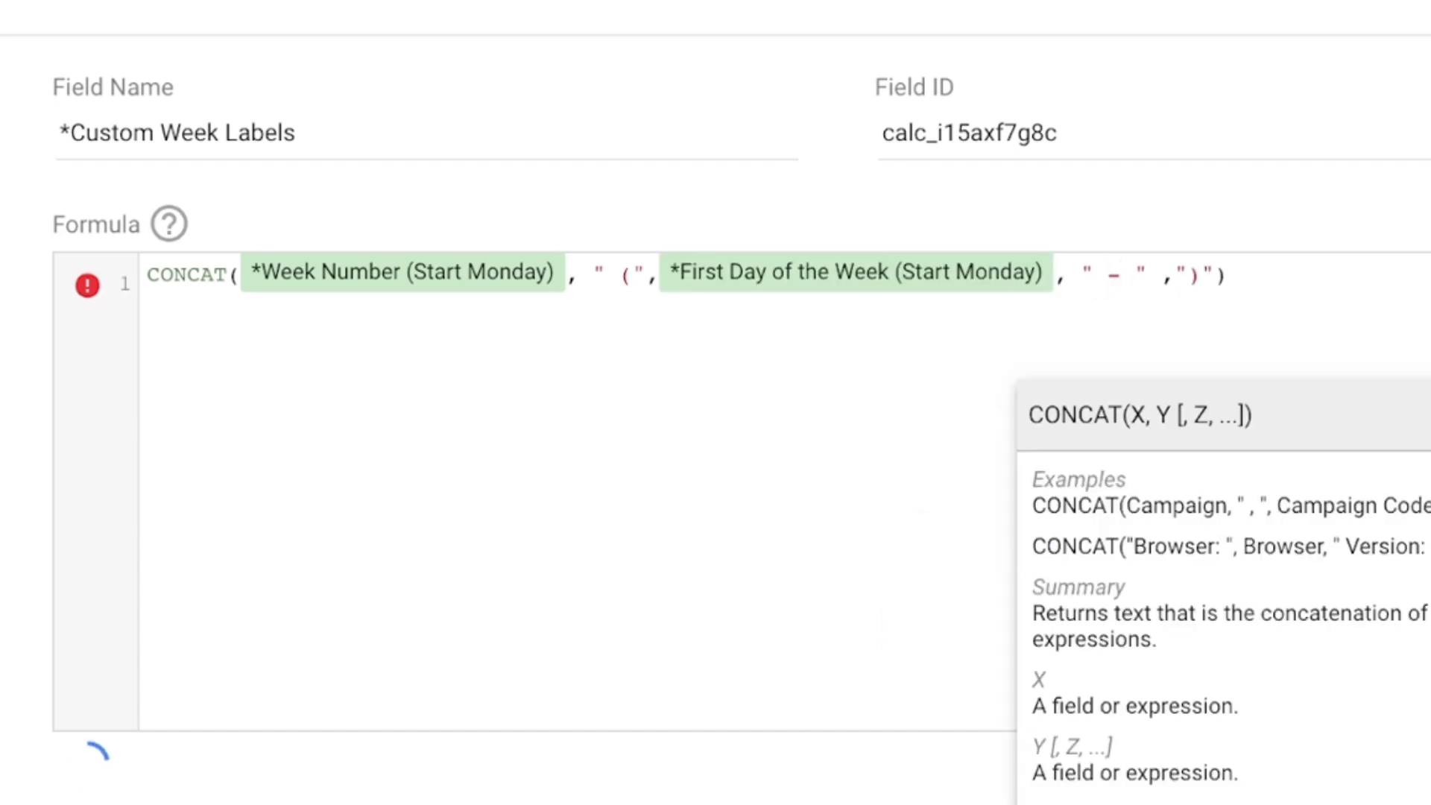
{"action": "type", "text": ", *Last "}
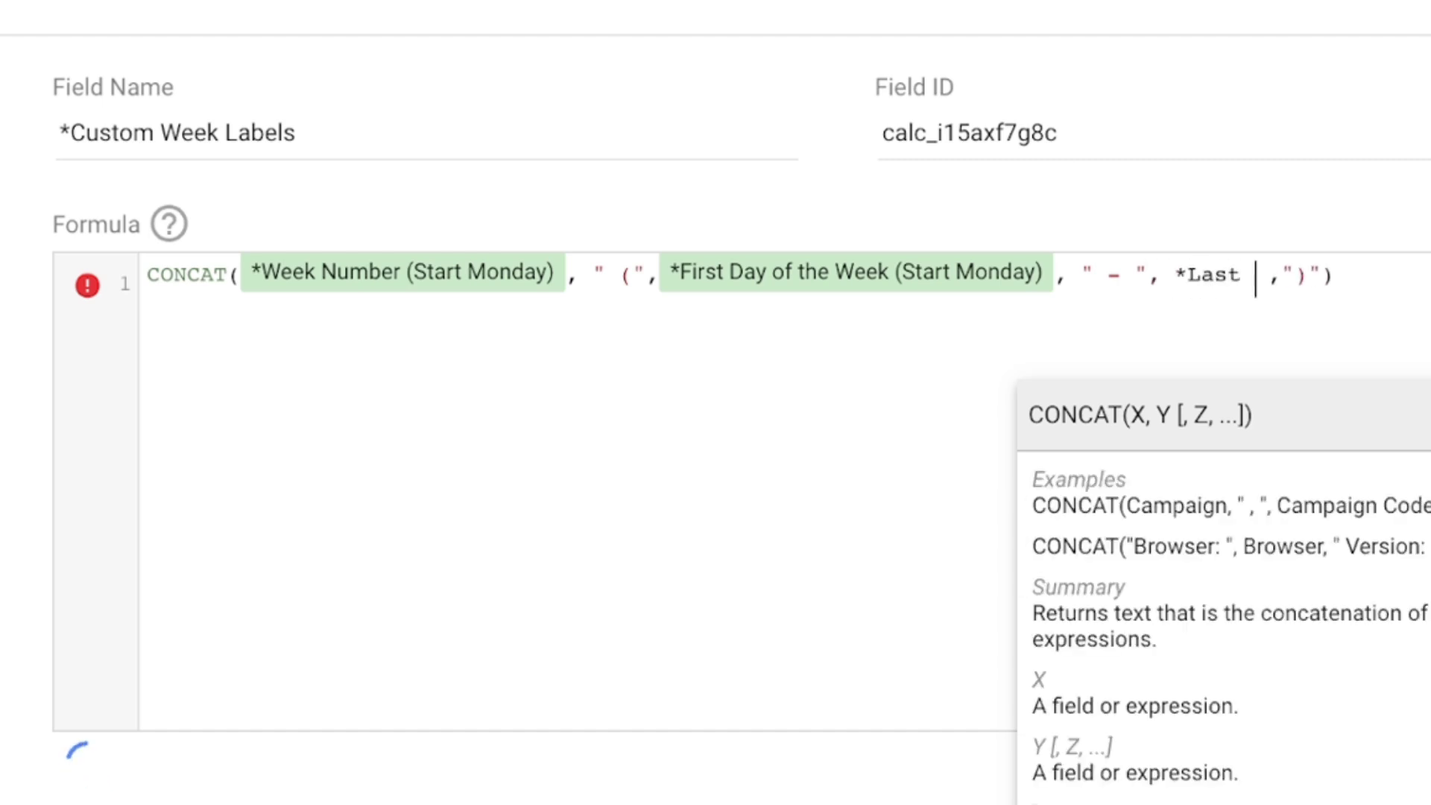
{"action": "type", "text": "Day of"}
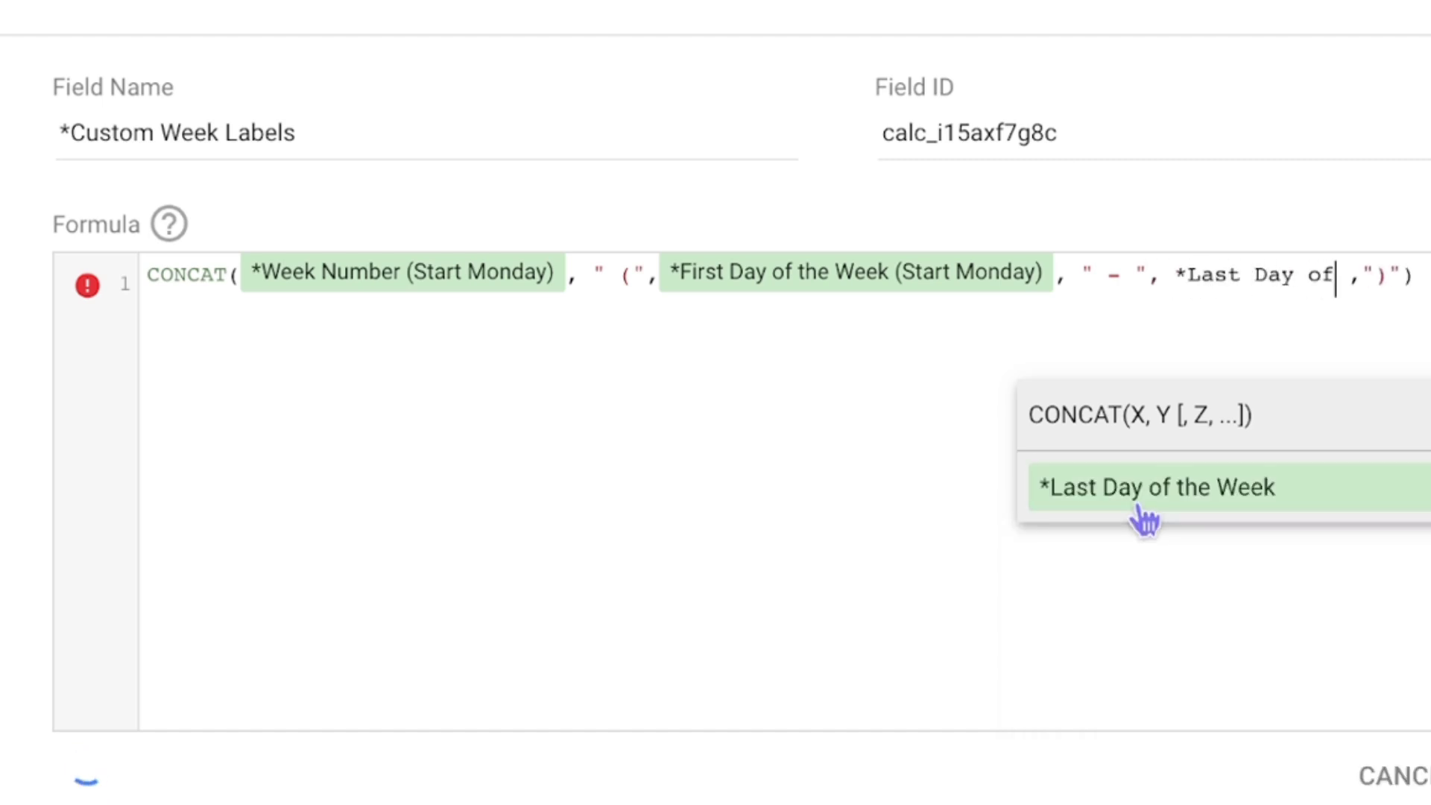
{"action": "left_click", "coordinate": [1138, 496]}
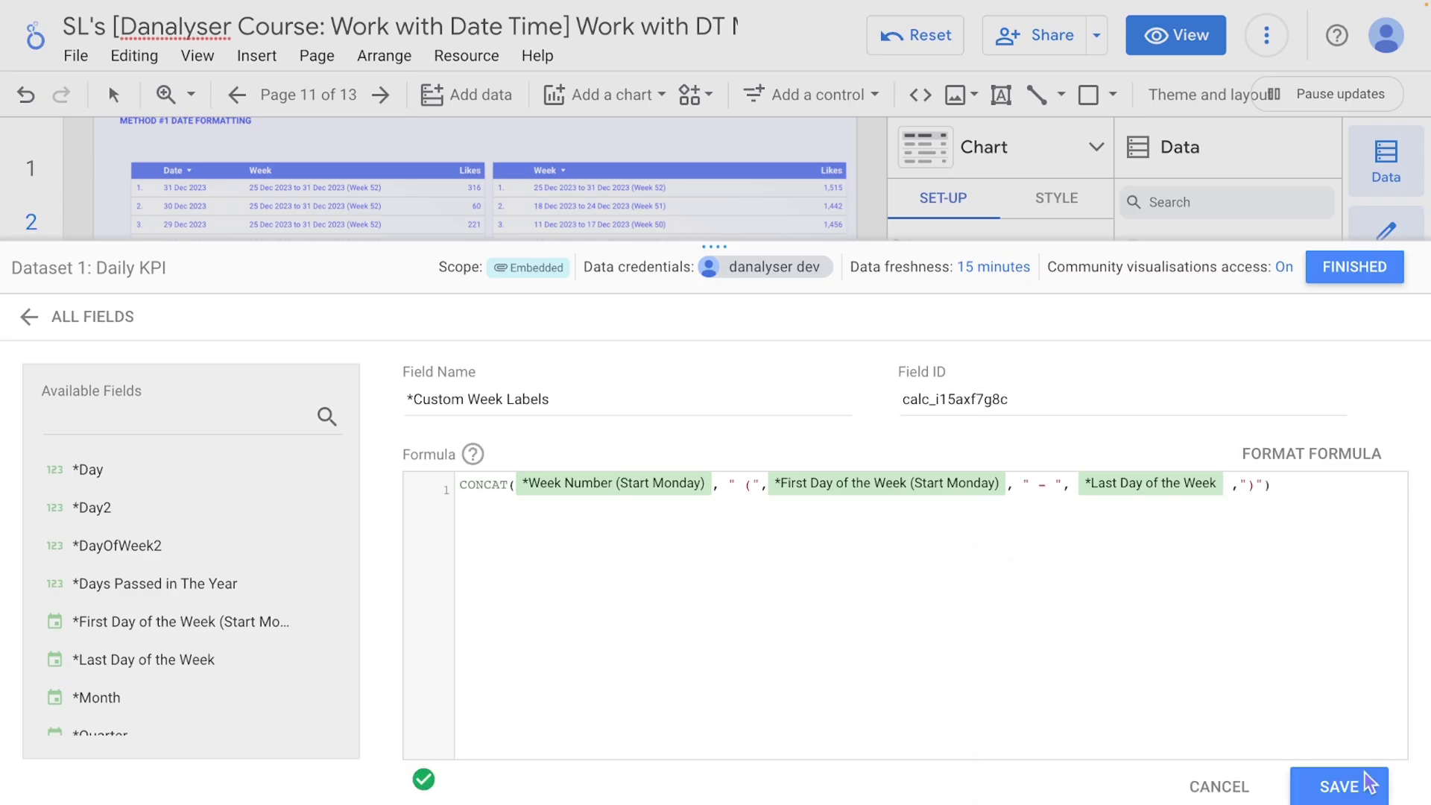
{"action": "left_click", "coordinate": [1370, 783]}
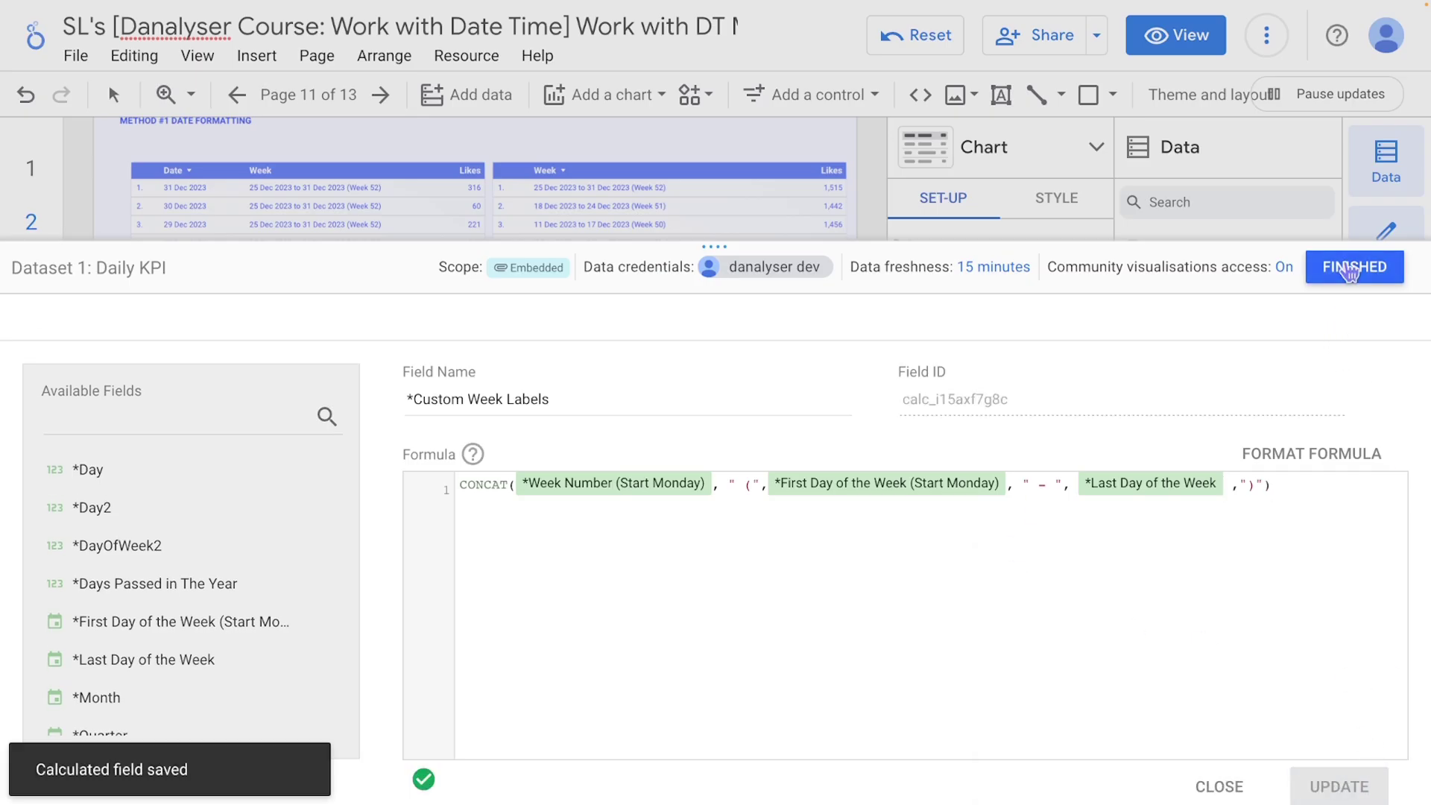
- Add *Custom Week Labels to the table and turn on Wrap text for the header
{"action": "left_click", "coordinate": [1349, 268]}
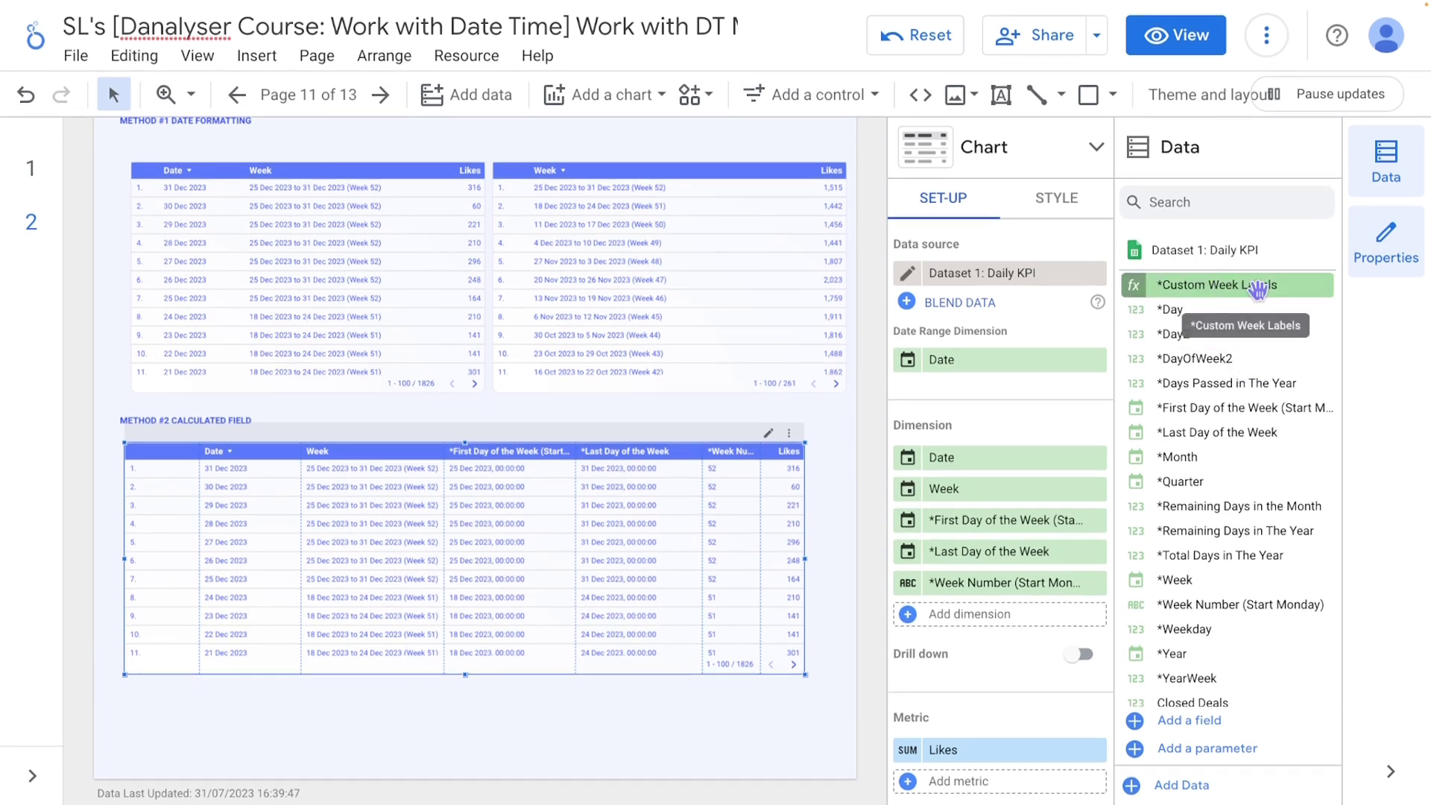
{"action": "left_click_drag", "start_coordinate": [1257, 286], "coordinate": [1027, 632]}
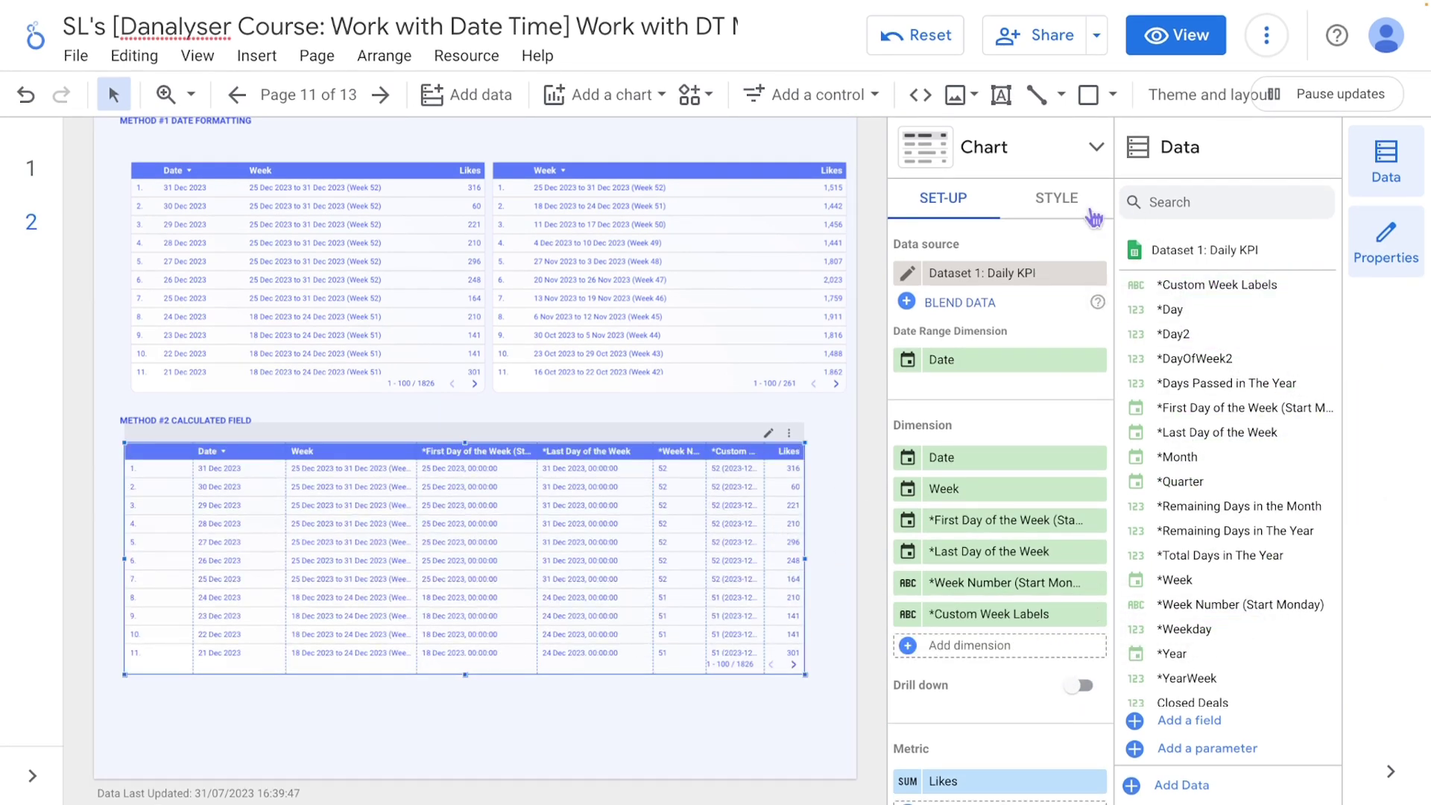
{"action": "left_click", "coordinate": [1092, 214]}
{"action": "left_click", "coordinate": [923, 422]}
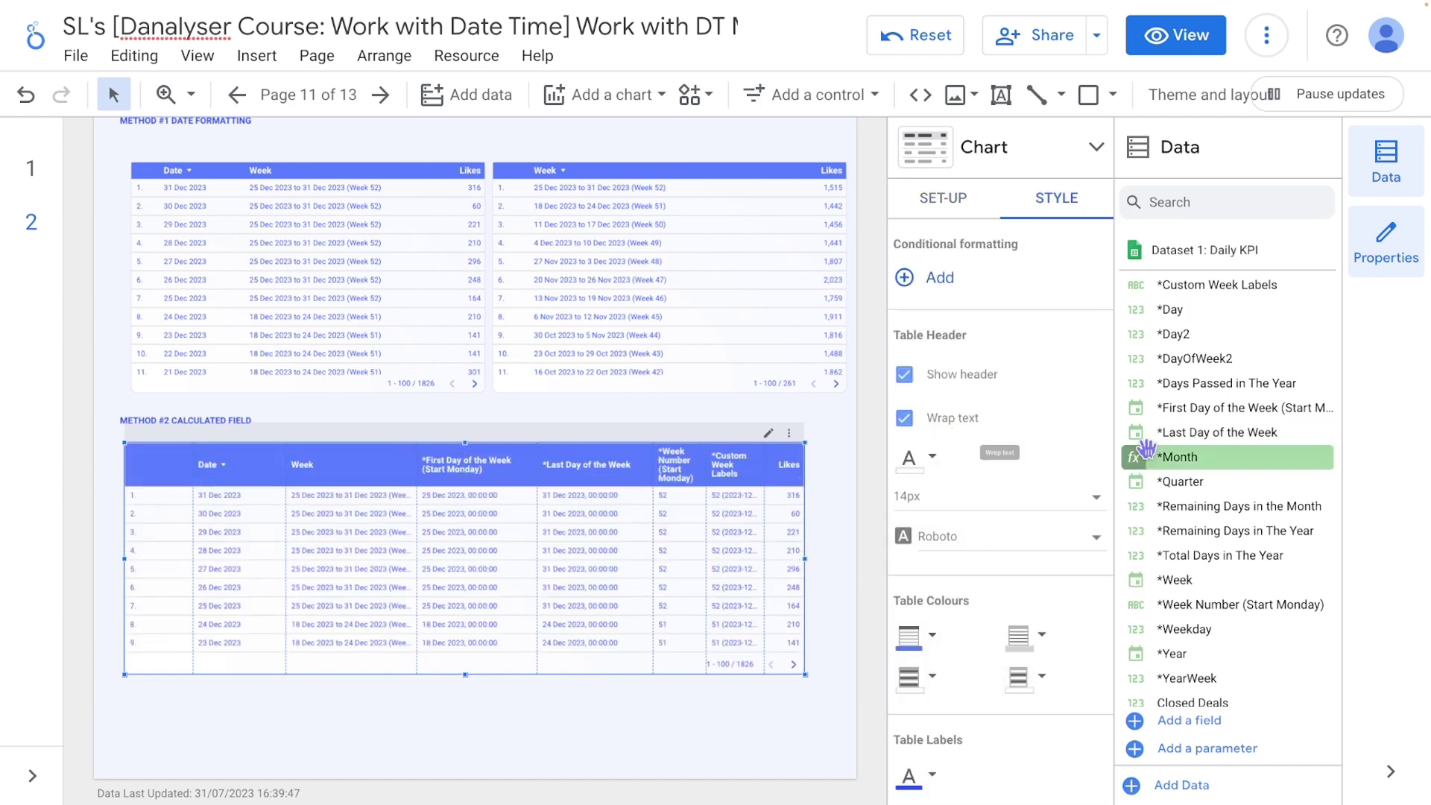
- Distribute the table columns evenly, then widen the Custom Week Labels column
{"action": "left_click", "coordinate": [943, 197]}
{"action": "right_click", "coordinate": [602, 550]}
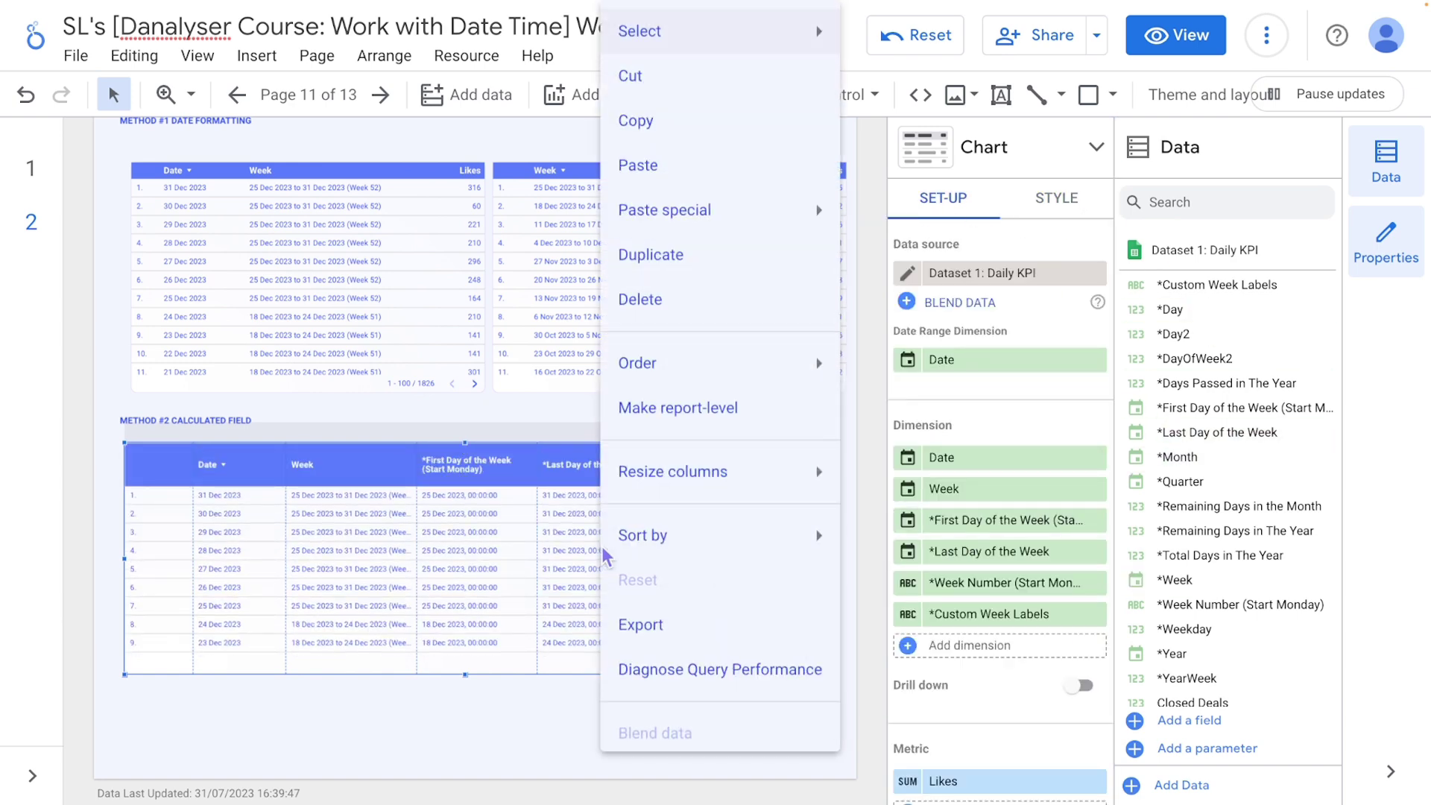
{"action": "mouse_move", "coordinate": [703, 477]}
{"action": "left_click", "coordinate": [913, 523]}
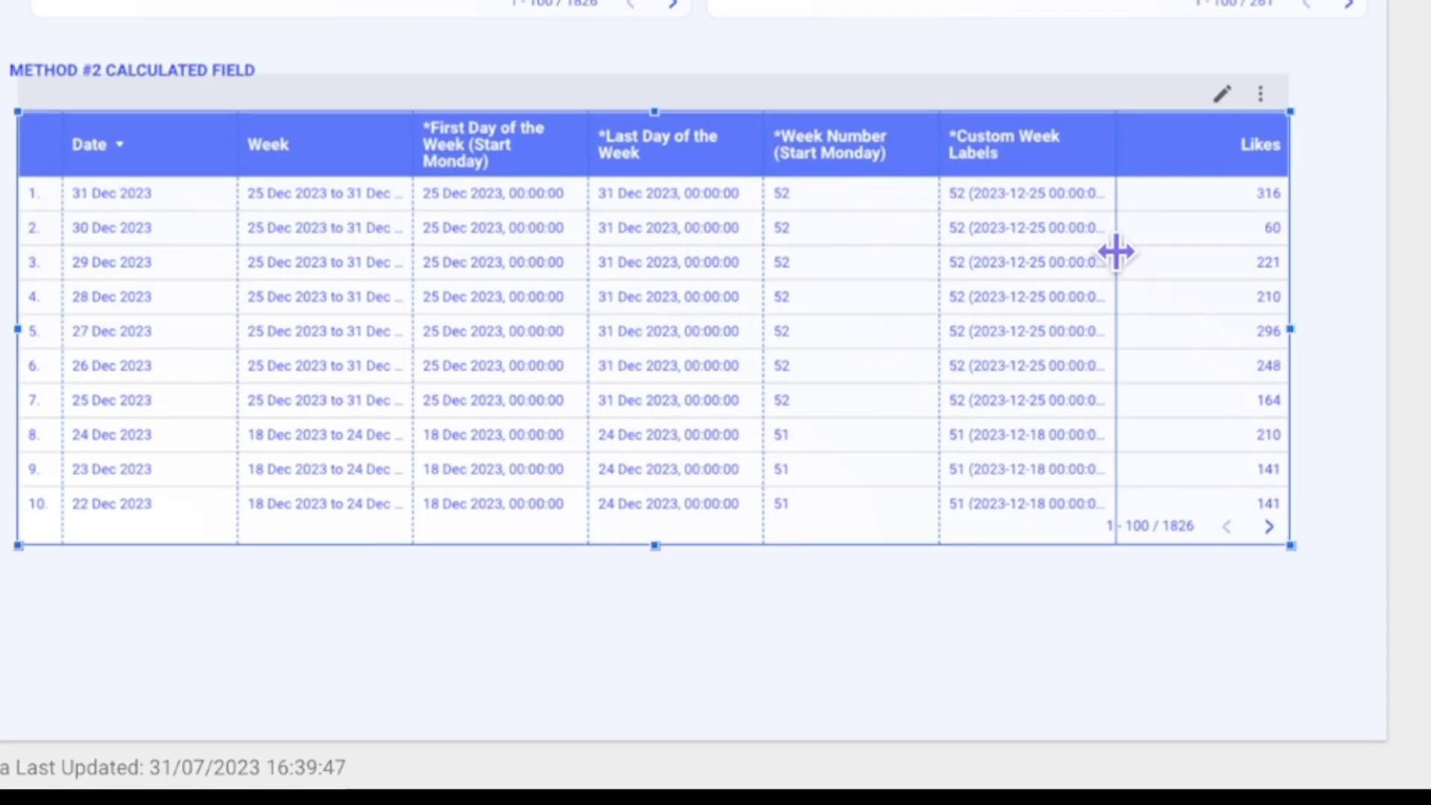
{"action": "left_click_drag", "start_coordinate": [1116, 252], "coordinate": [1194, 251]}
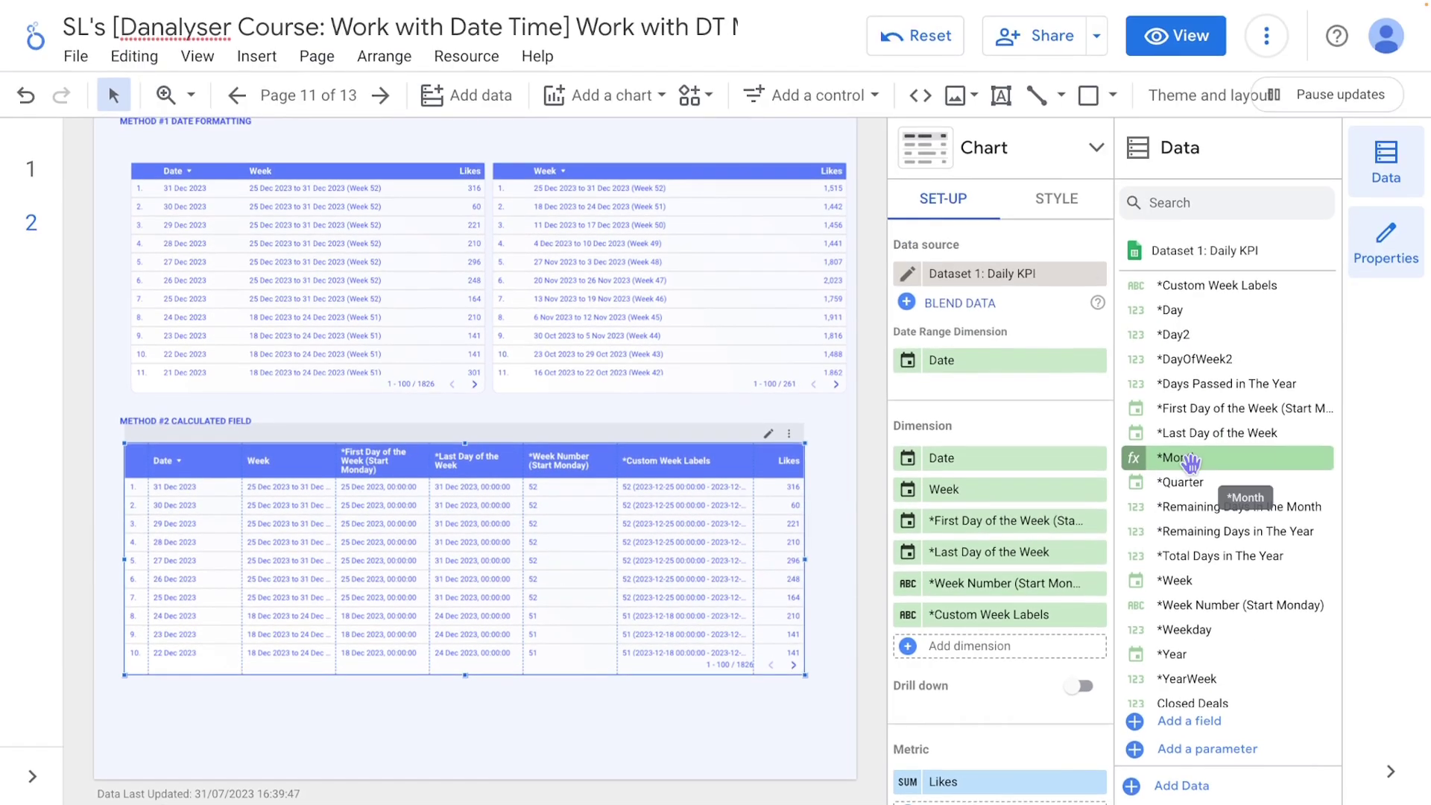
{"action": "scroll", "coordinate": [1190, 418], "scroll_direction": "down", "scroll_amount": 2}
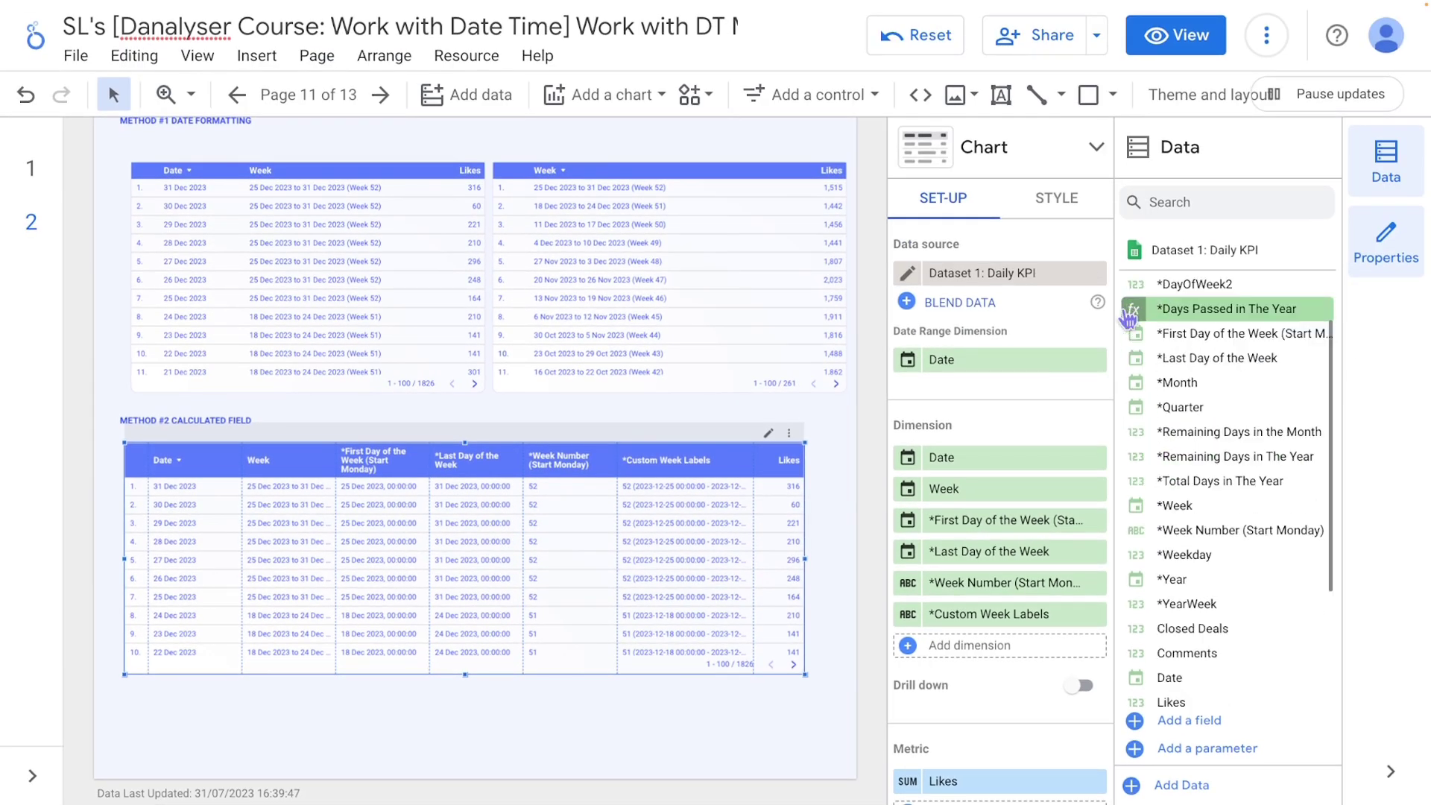
- Change the *First Day of the Week formula to DATE(DATETIME_TRUNC(Date, ISOWEEK)) and update it
{"action": "left_click", "coordinate": [1135, 333]}
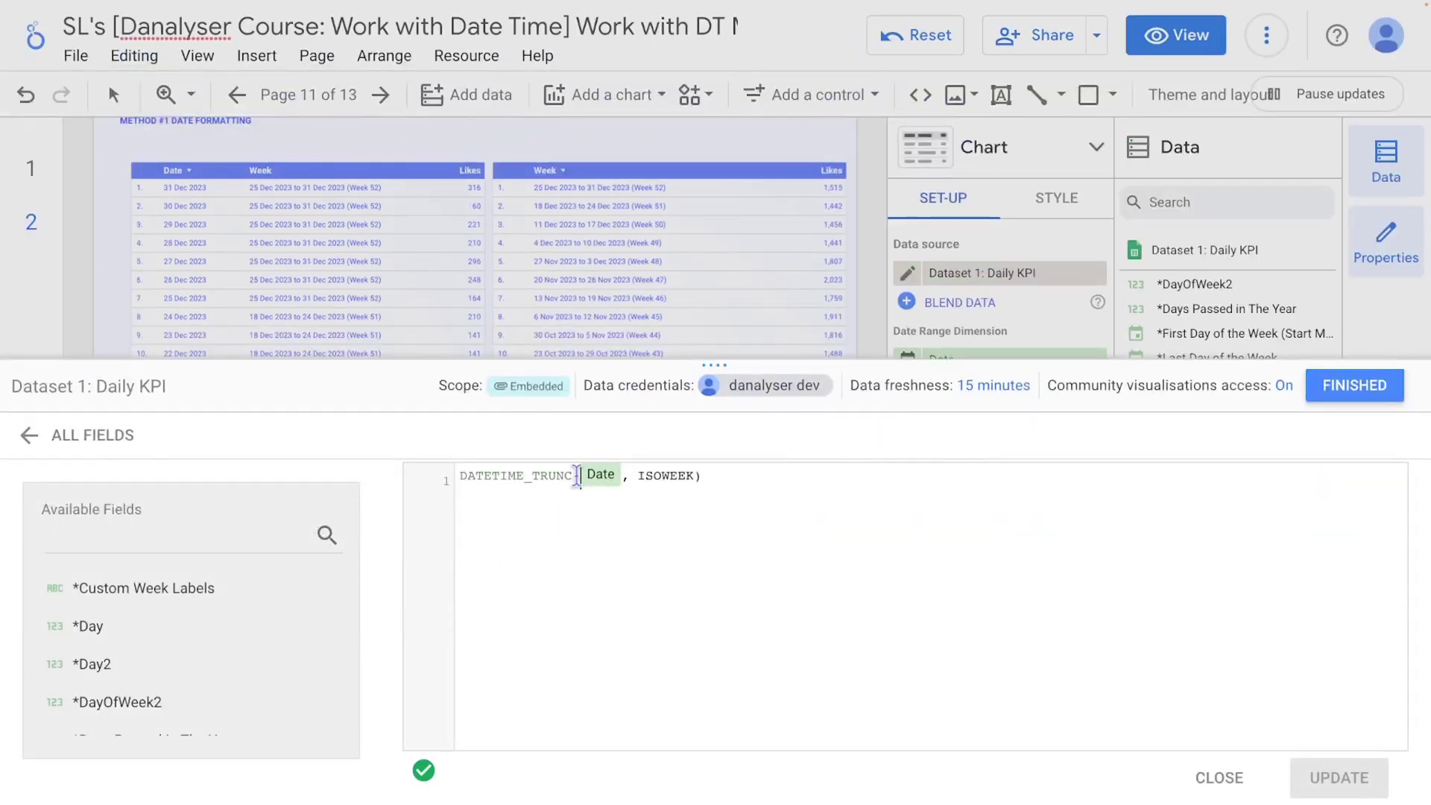
{"action": "left_click", "coordinate": [460, 475]}
{"action": "type", "text": "DATE"}
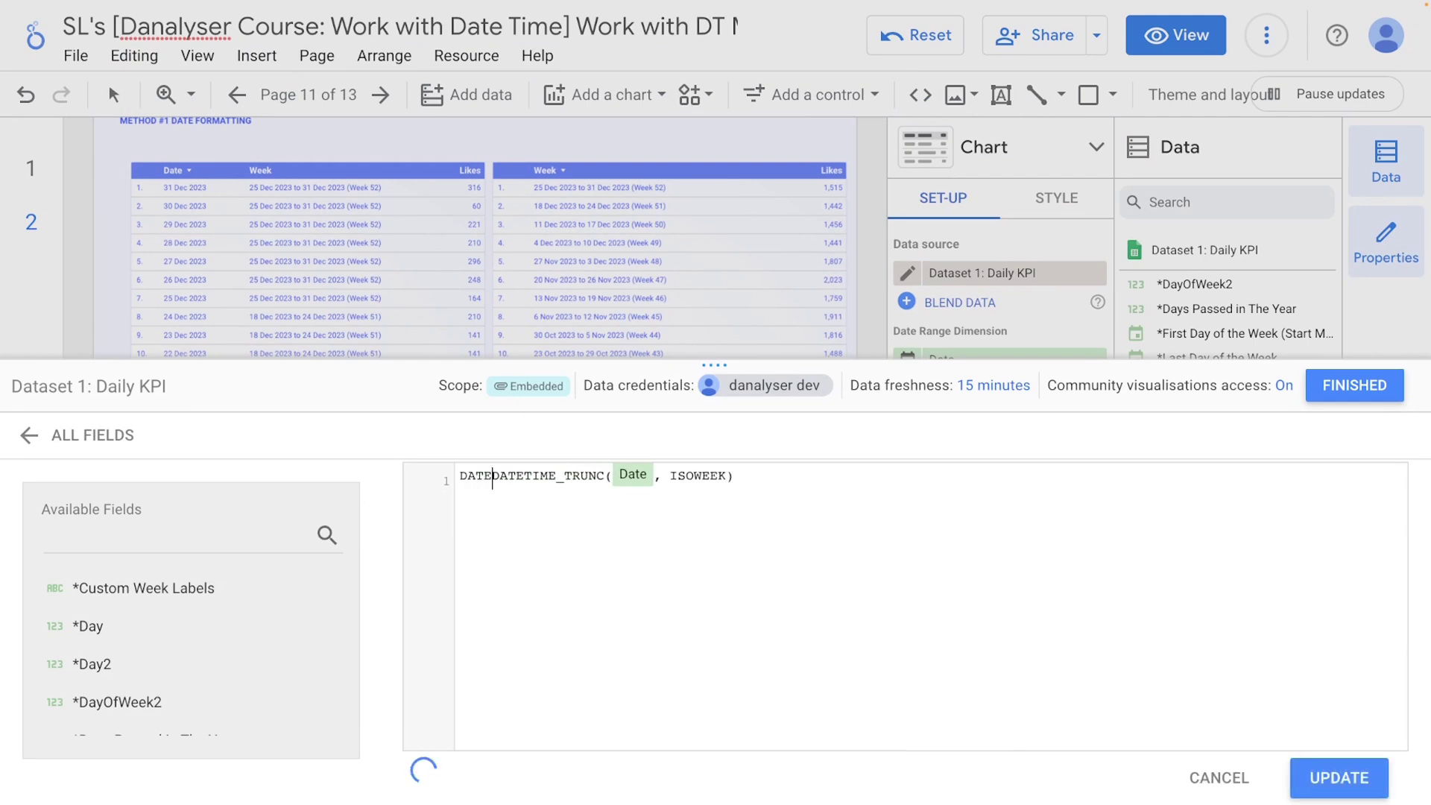
{"action": "type", "text": "("}
{"action": "left_click", "coordinate": [741, 476]}
{"action": "type", "text": "))"}
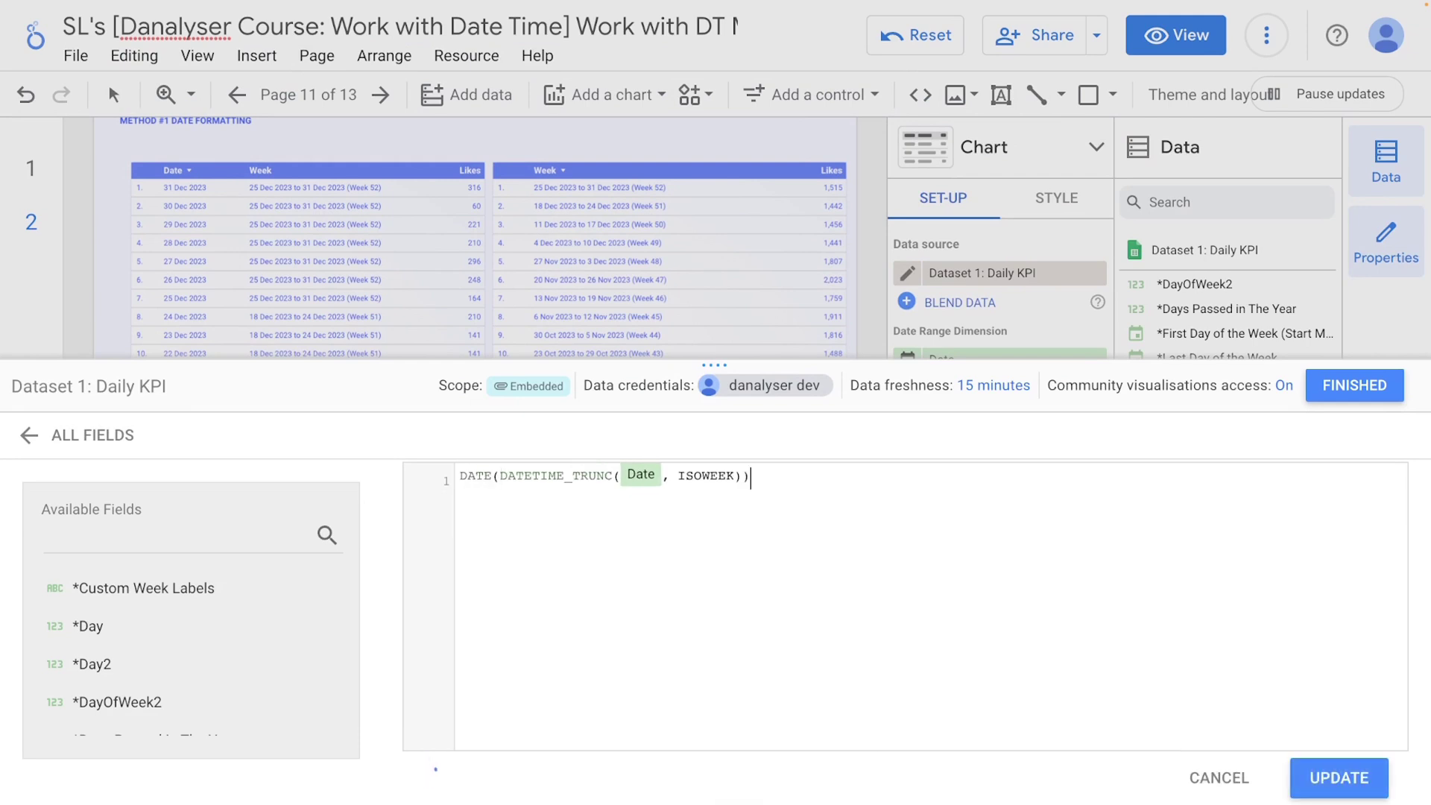
{"action": "left_click", "coordinate": [1319, 778]}
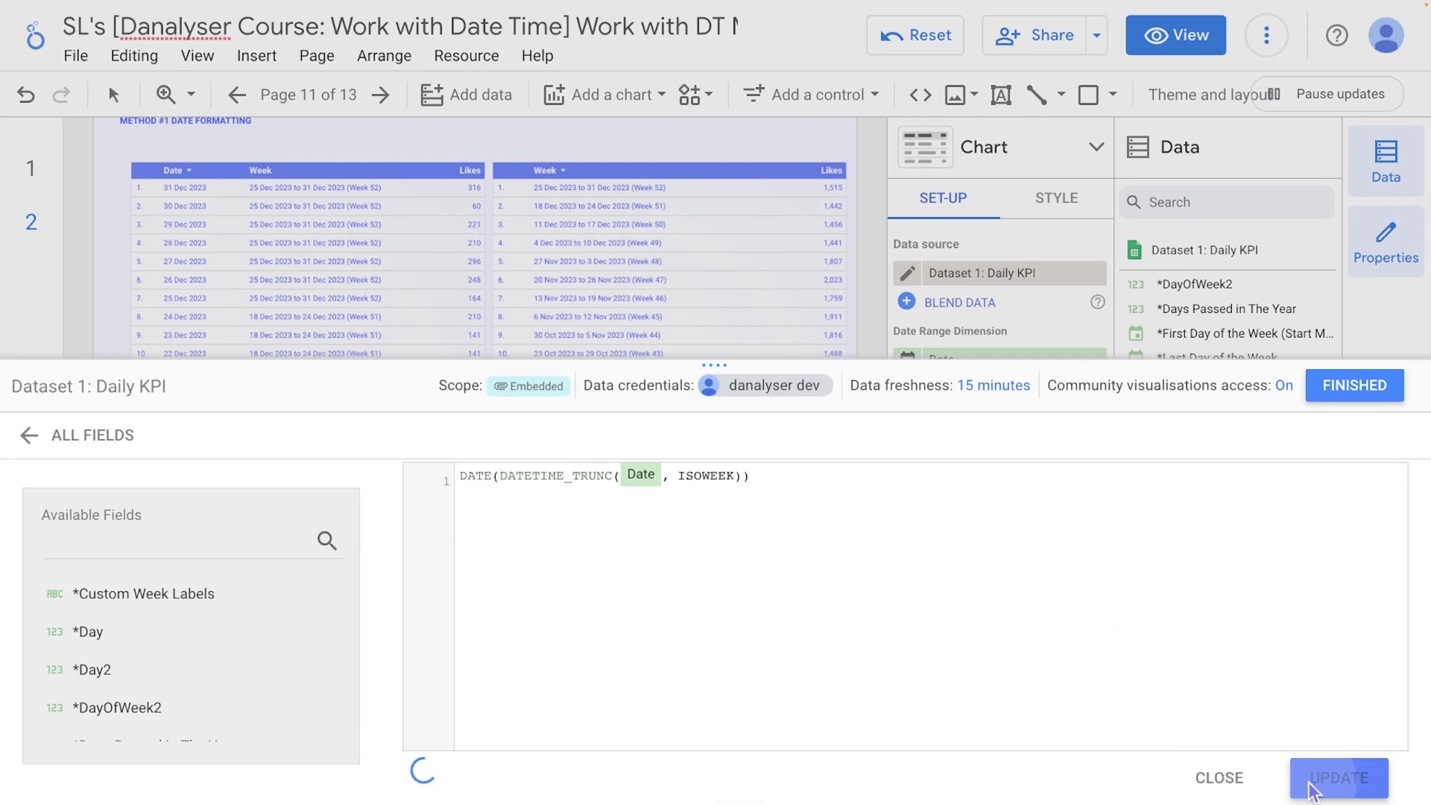
- Wrap the *Last Day of the Week formula in DATE( … ) and update the field
{"action": "left_click", "coordinate": [1358, 386]}
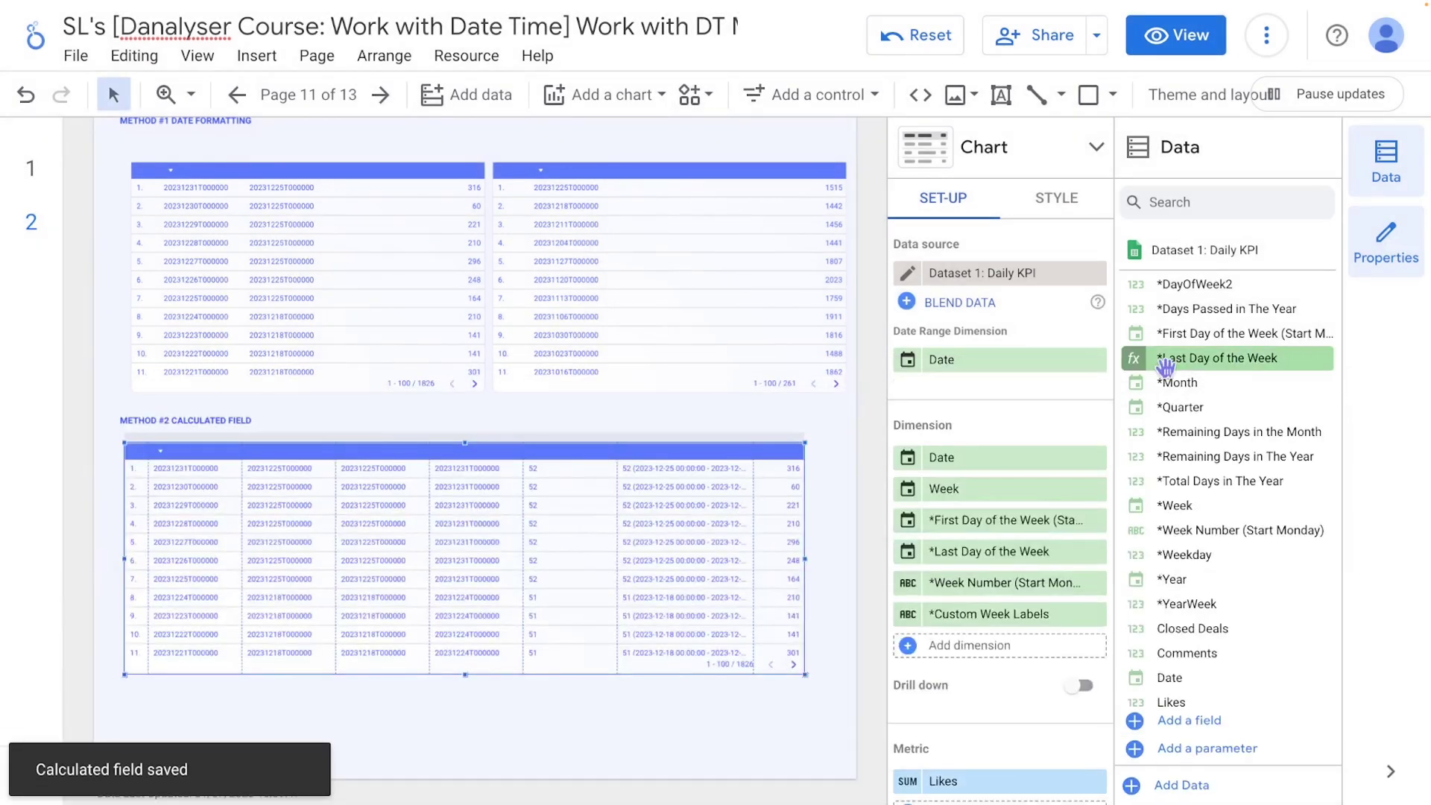
{"action": "left_click", "coordinate": [1136, 362]}
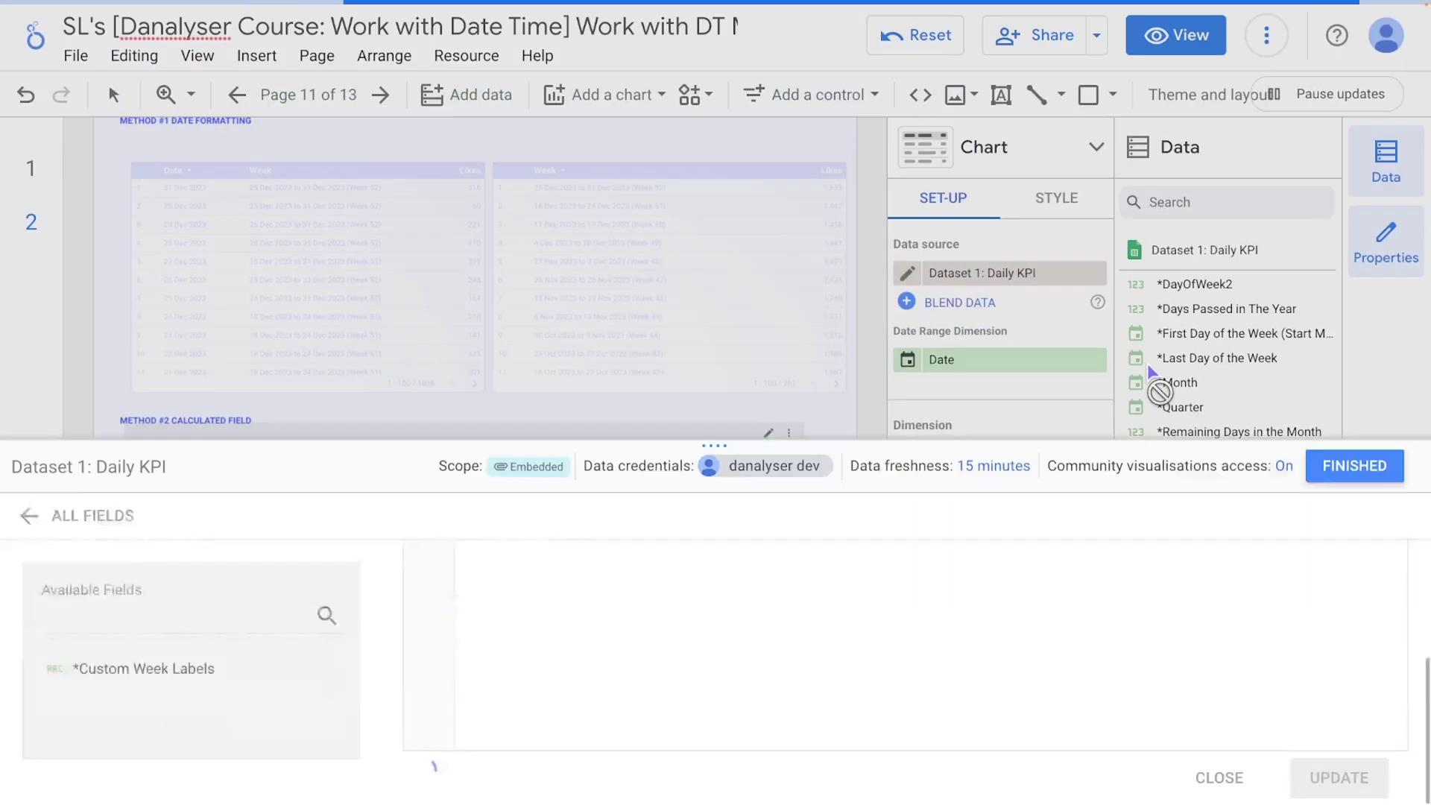
{"action": "left_click", "coordinate": [492, 475]}
{"action": "key", "text": "Home"}
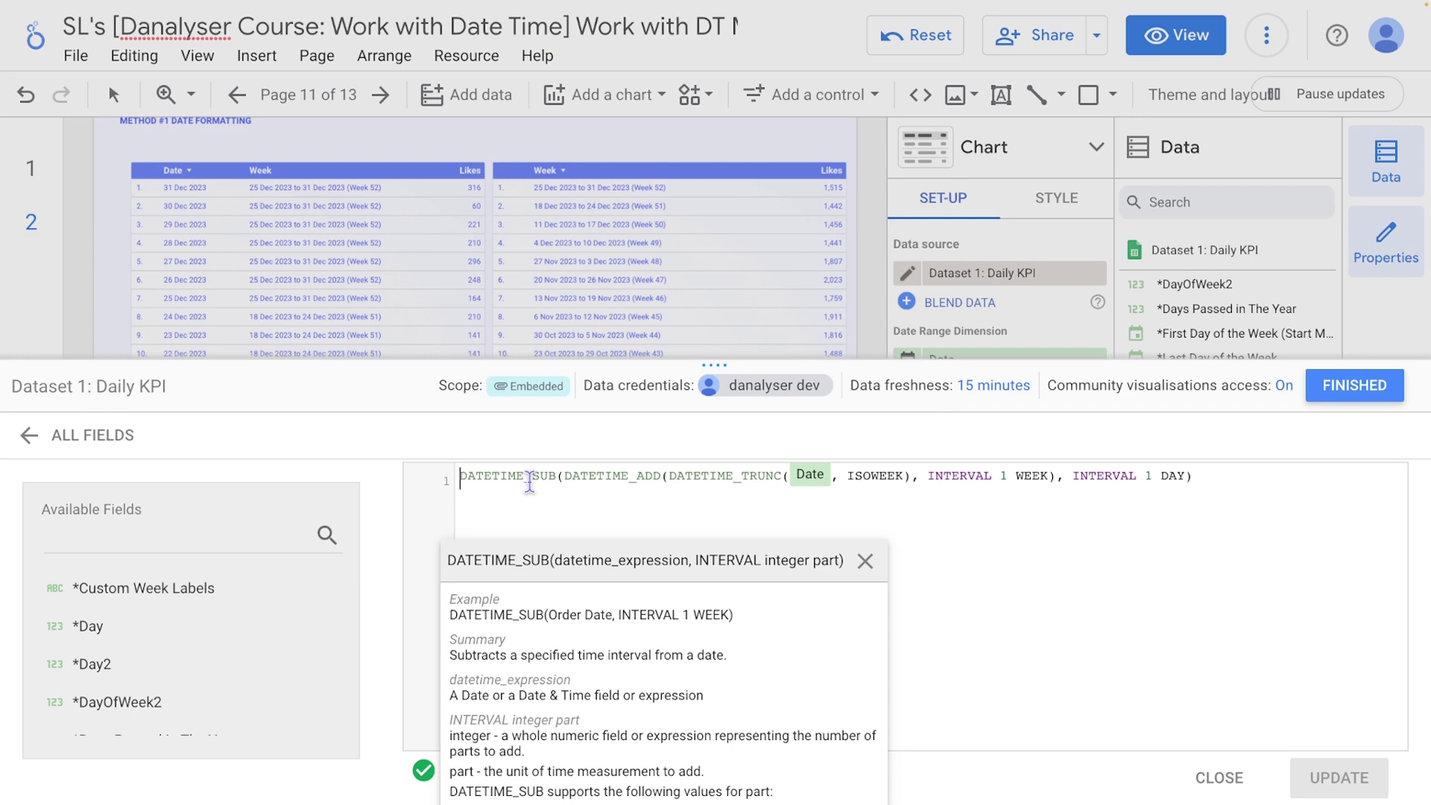
{"action": "scroll", "coordinate": [398, 514], "scroll_direction": "up", "scroll_amount": 3}
{"action": "type", "text": "DATE"}
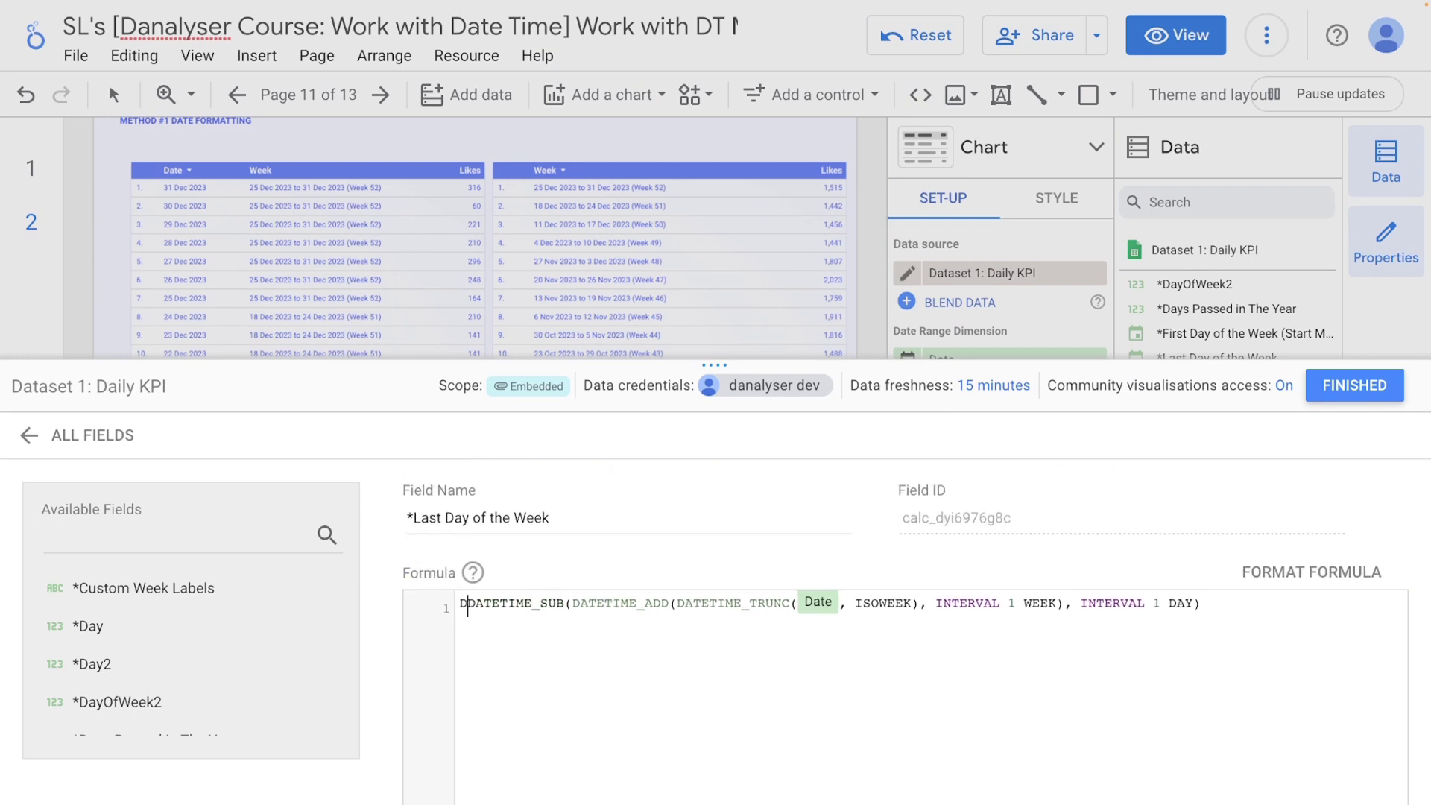
{"action": "type", "text": "("}
{"action": "key", "text": "End"}
{"action": "type", "text": ")"}
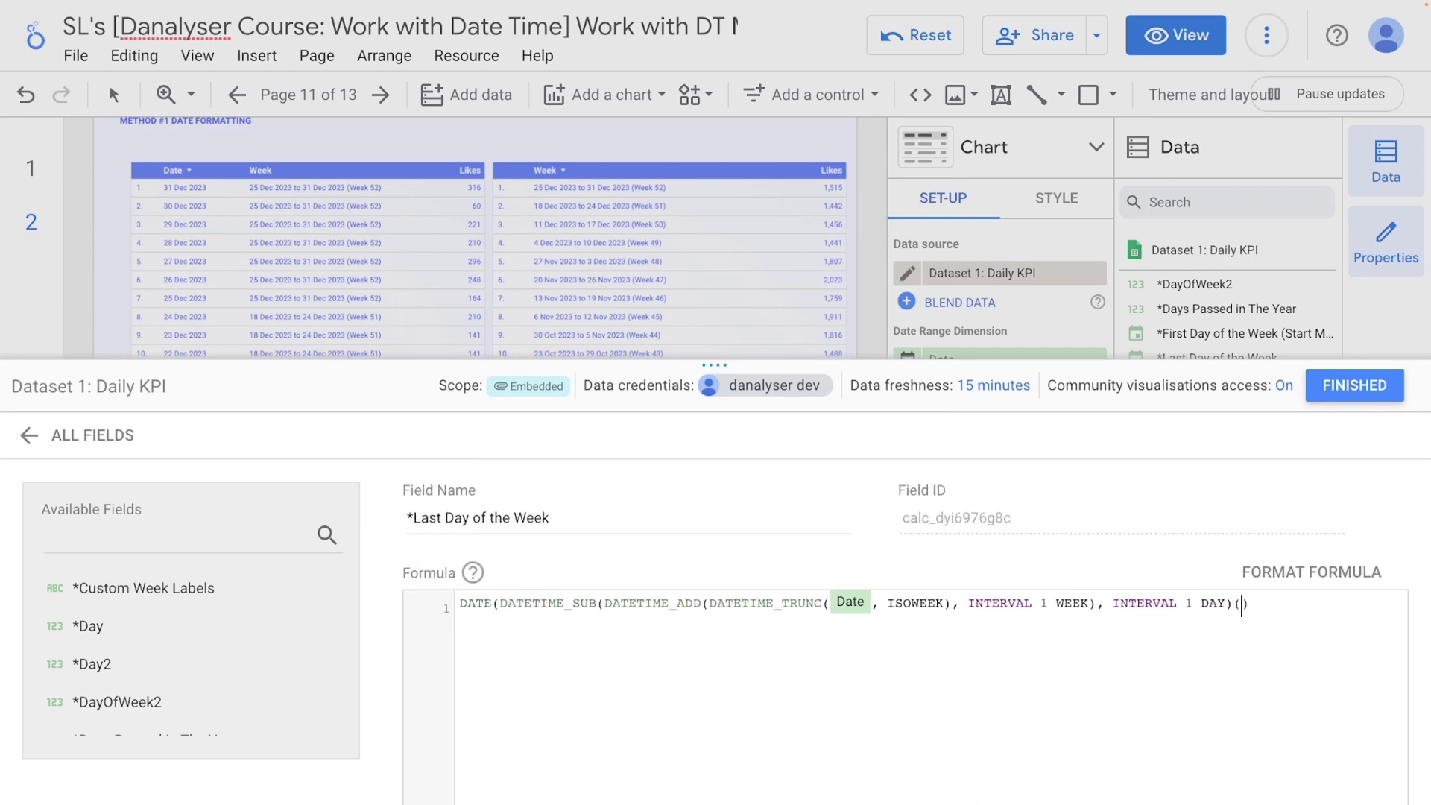
{"action": "scroll", "coordinate": [727, 509], "scroll_direction": "down", "scroll_amount": 2}
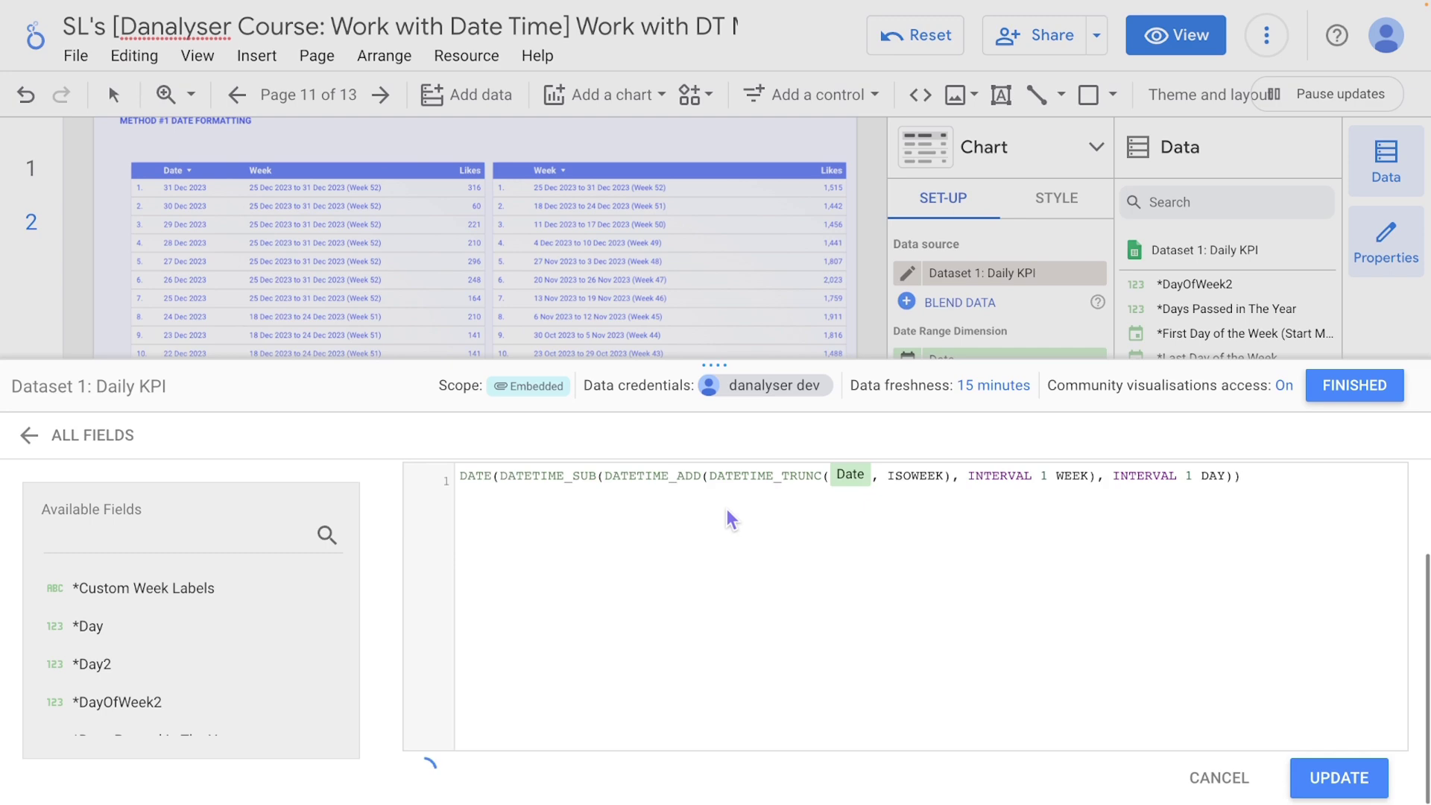
{"action": "left_click", "coordinate": [1339, 777]}
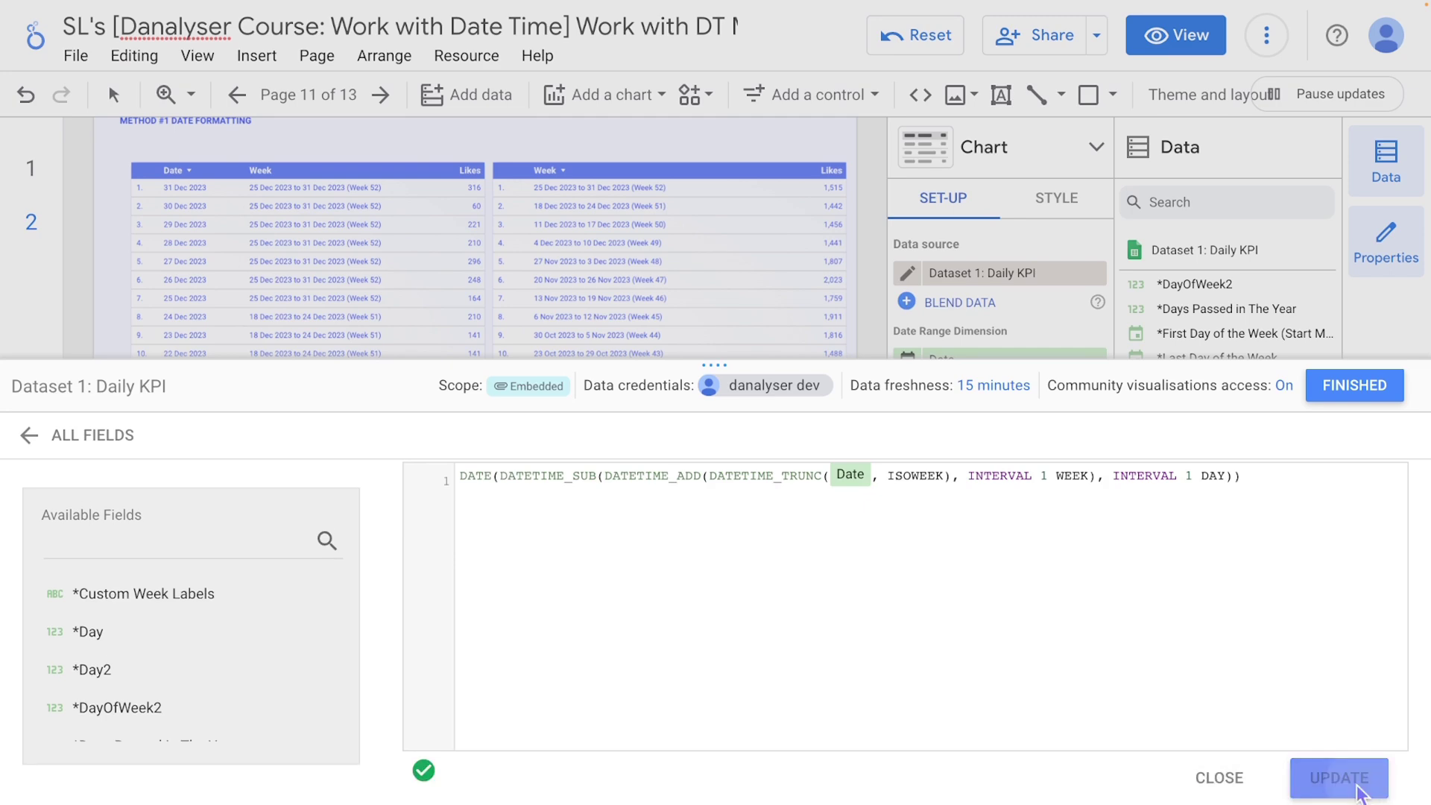
{"action": "left_click", "coordinate": [1355, 385]}
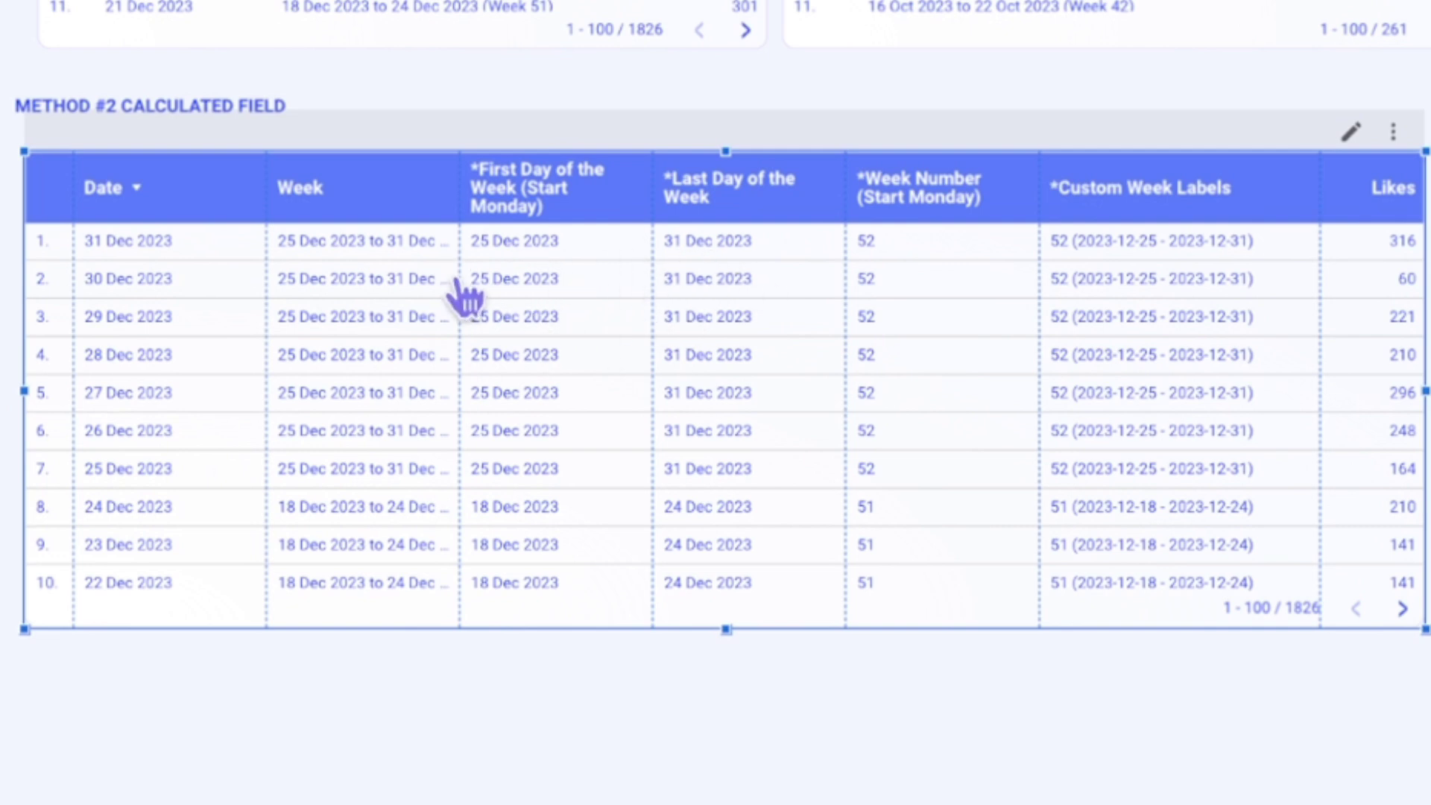
{"action": "left_click_drag", "start_coordinate": [460, 275], "coordinate": [503, 275]}
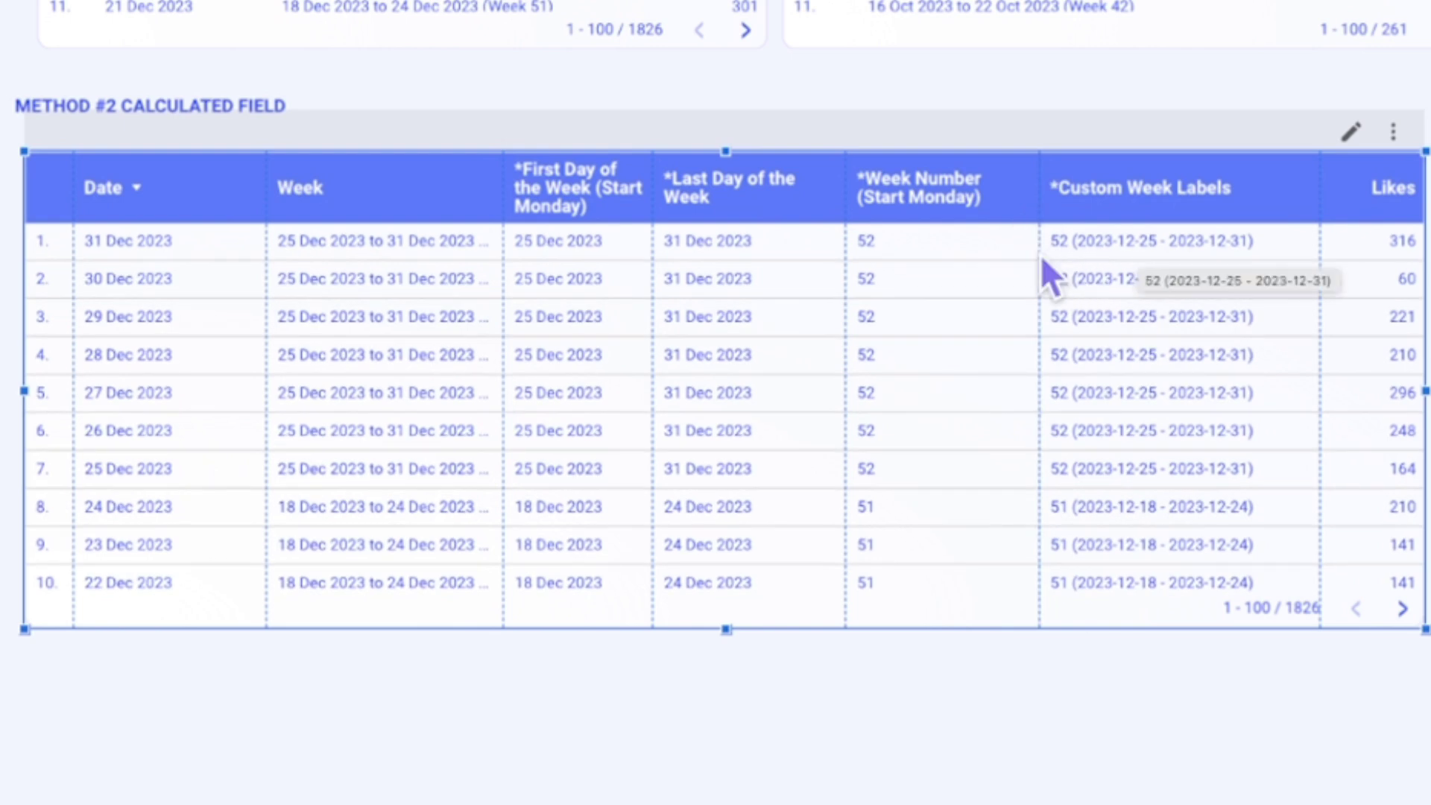
{"action": "scroll", "coordinate": [1162, 301], "scroll_direction": "down", "scroll_amount": 10}
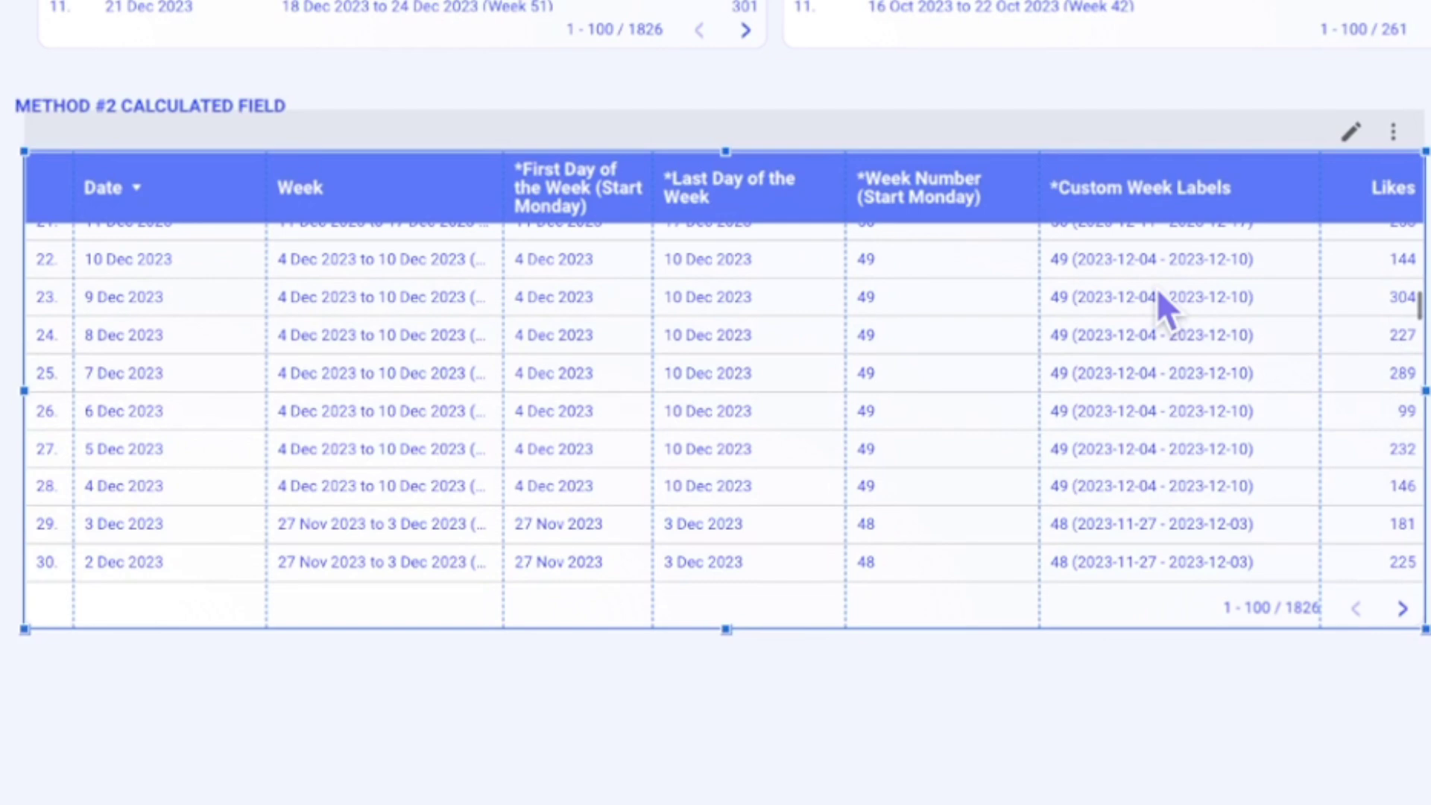
{"action": "scroll", "coordinate": [1156, 291], "scroll_direction": "up", "scroll_amount": 5}
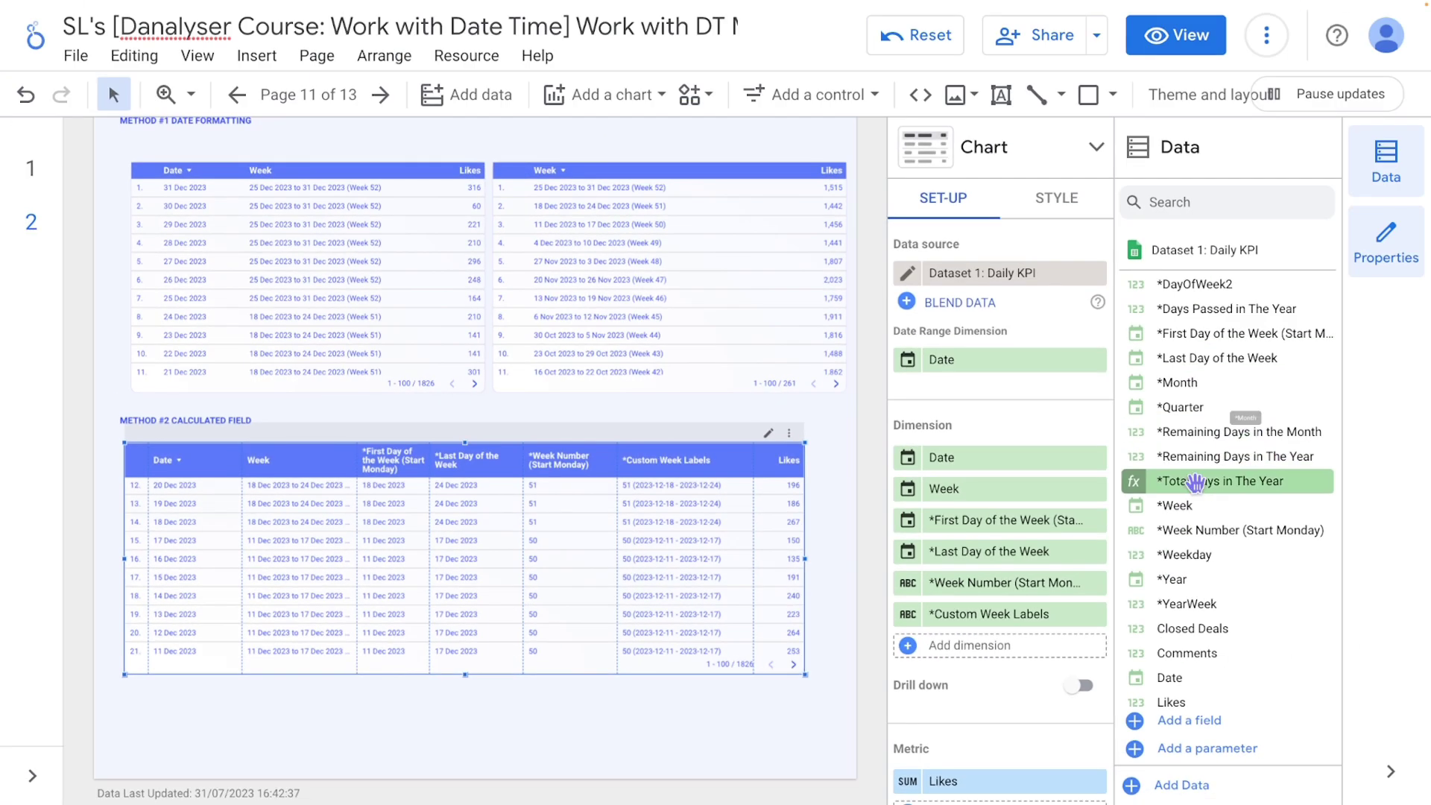
{"action": "scroll", "coordinate": [1252, 401], "scroll_direction": "up", "scroll_amount": 1}
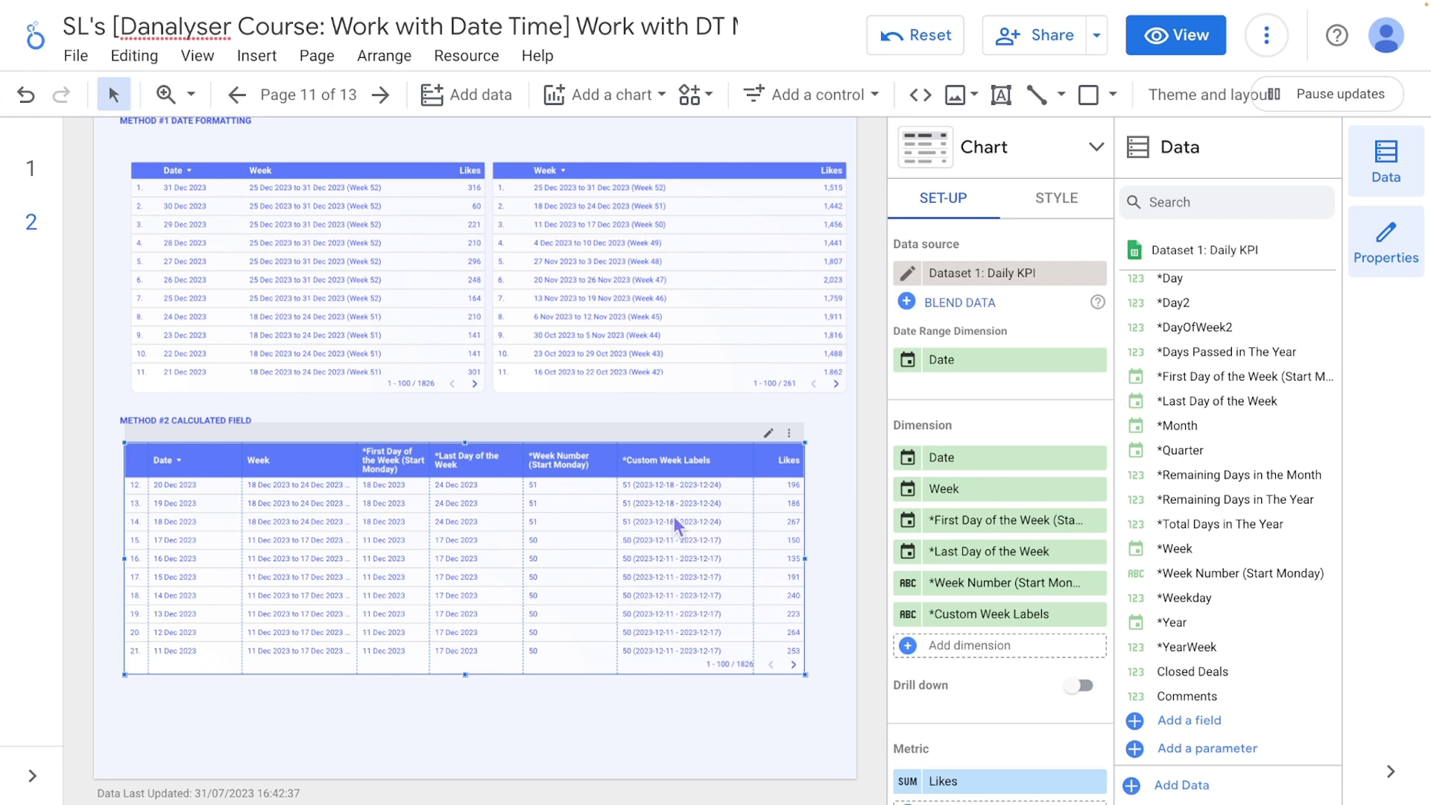
{"action": "scroll", "coordinate": [673, 516], "scroll_direction": "up", "scroll_amount": 3}
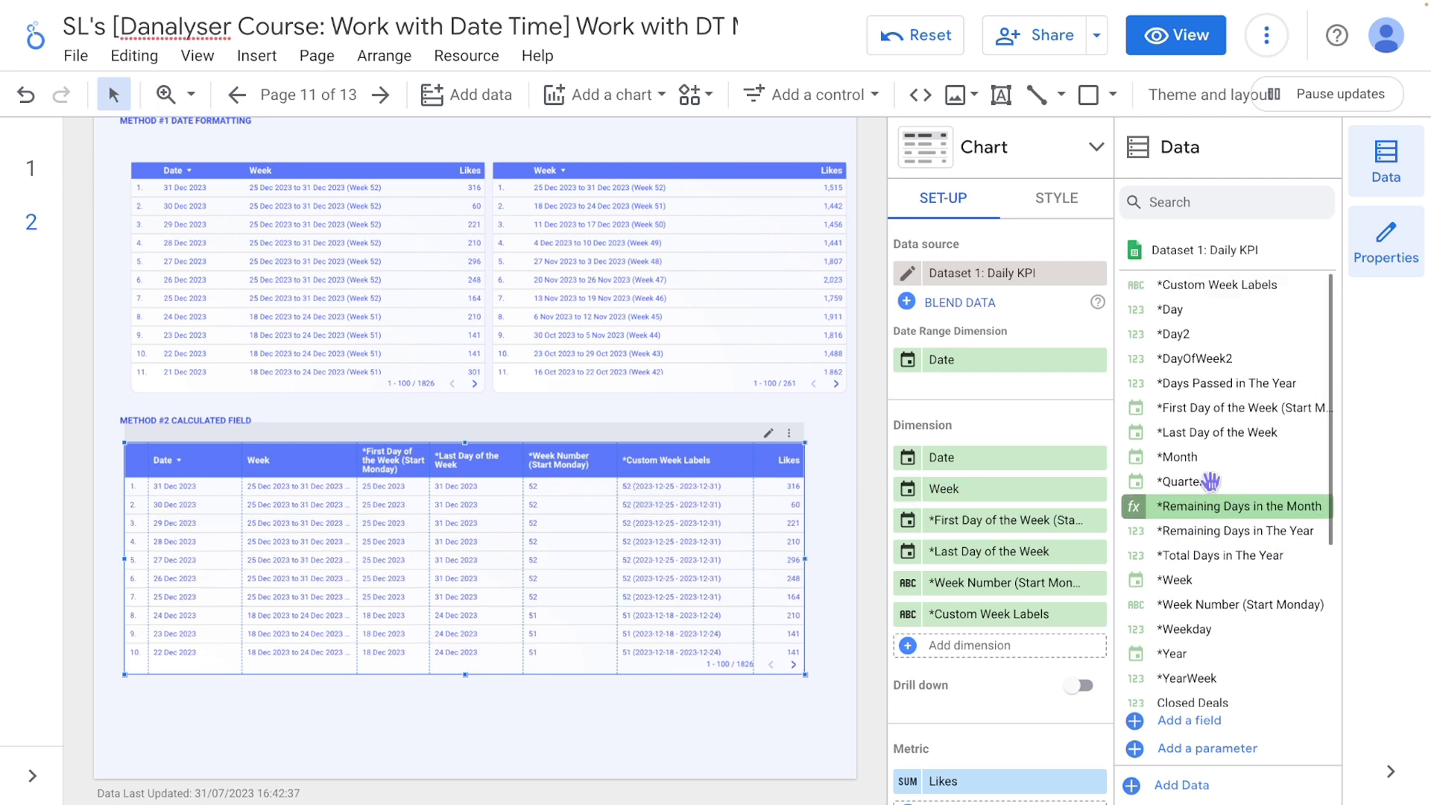
{"action": "scroll", "coordinate": [1222, 508], "scroll_direction": "down", "scroll_amount": 2}
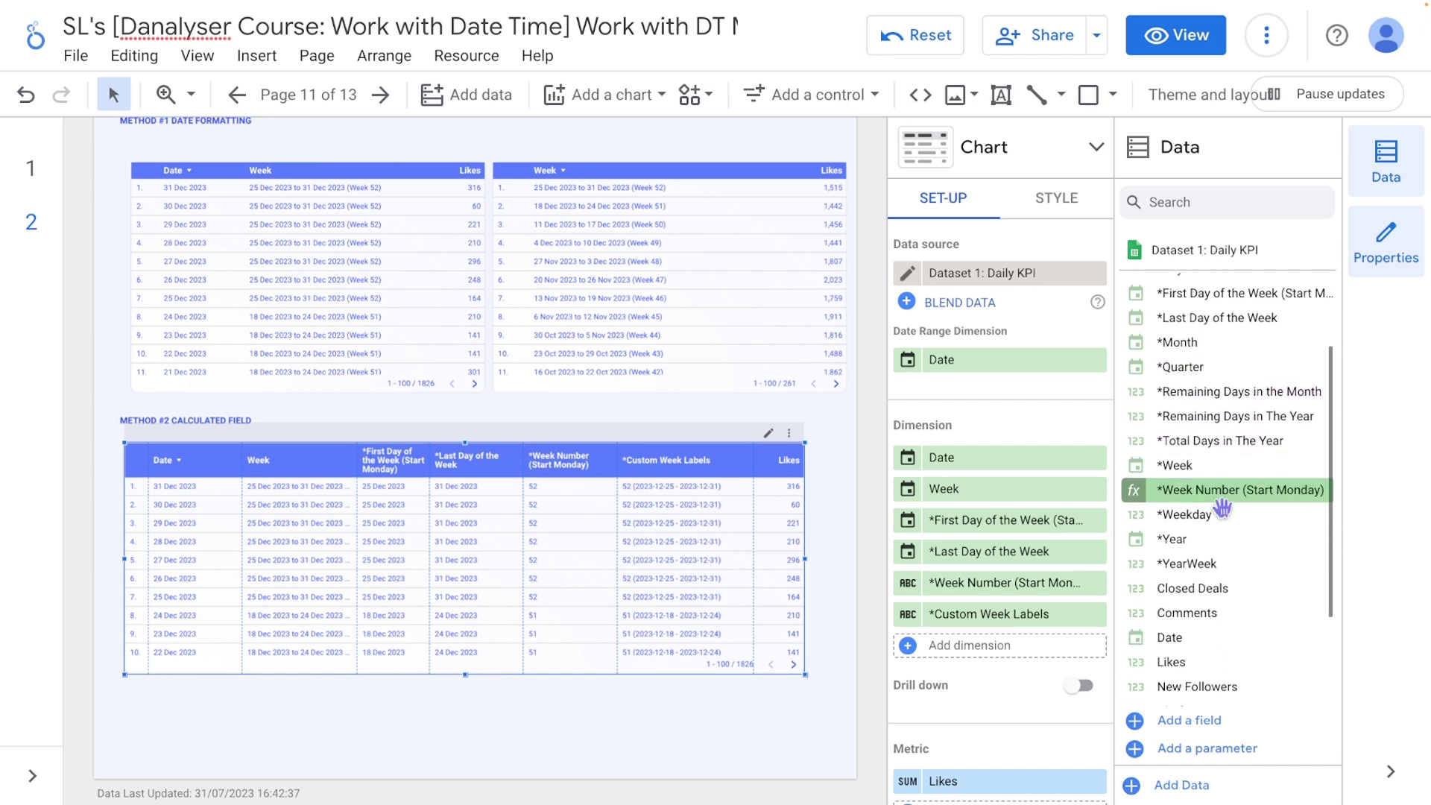
- Add a "W" argument at the start of the *Custom Week Labels CONCAT formula and save it
{"action": "scroll", "coordinate": [1223, 508], "scroll_direction": "up", "scroll_amount": 2}
{"action": "right_click", "coordinate": [1236, 411]}
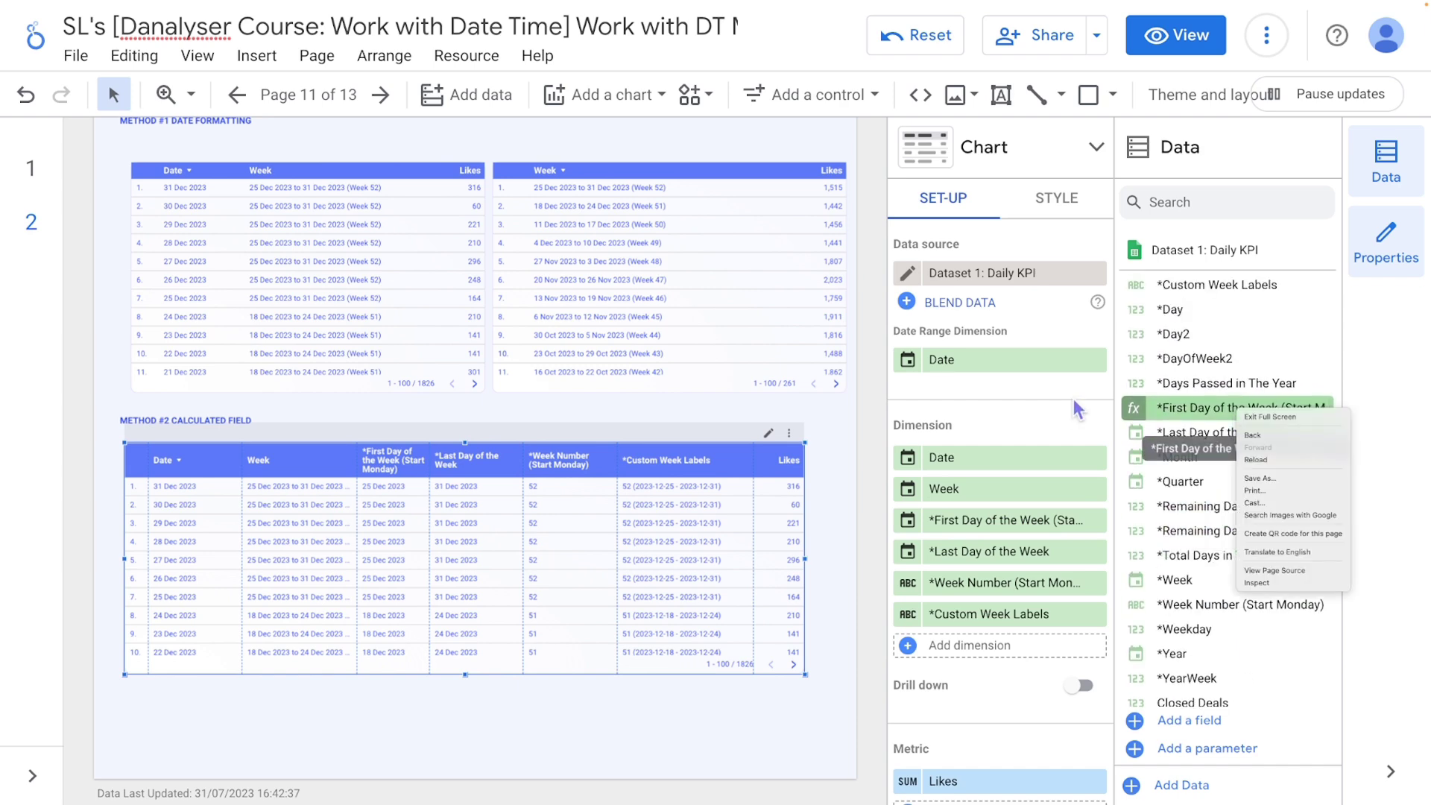
{"action": "left_click", "coordinate": [1138, 284]}
{"action": "left_click", "coordinate": [1137, 284]}
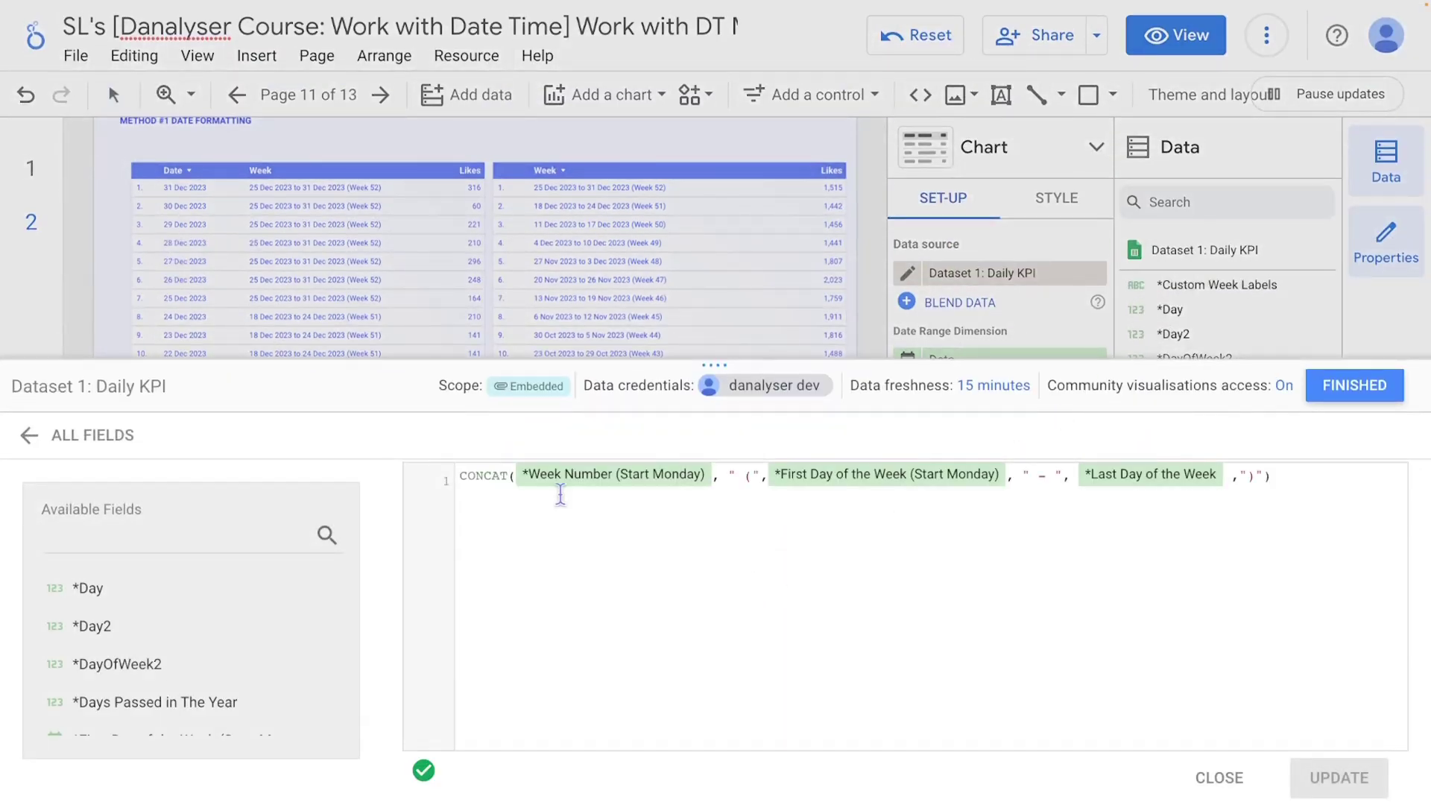
{"action": "left_click", "coordinate": [519, 486]}
{"action": "type", "text": ","}
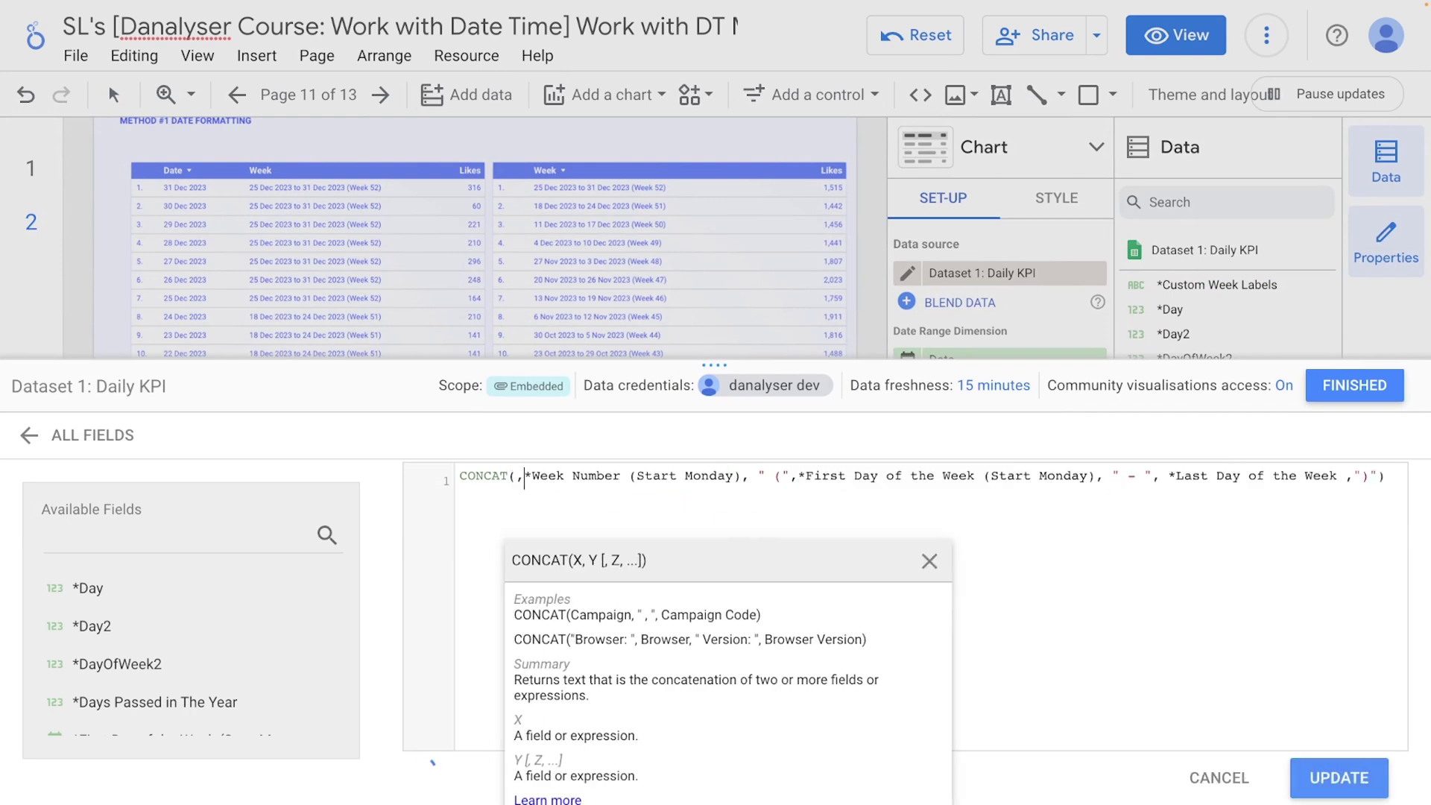
{"action": "type", "text": "\""}
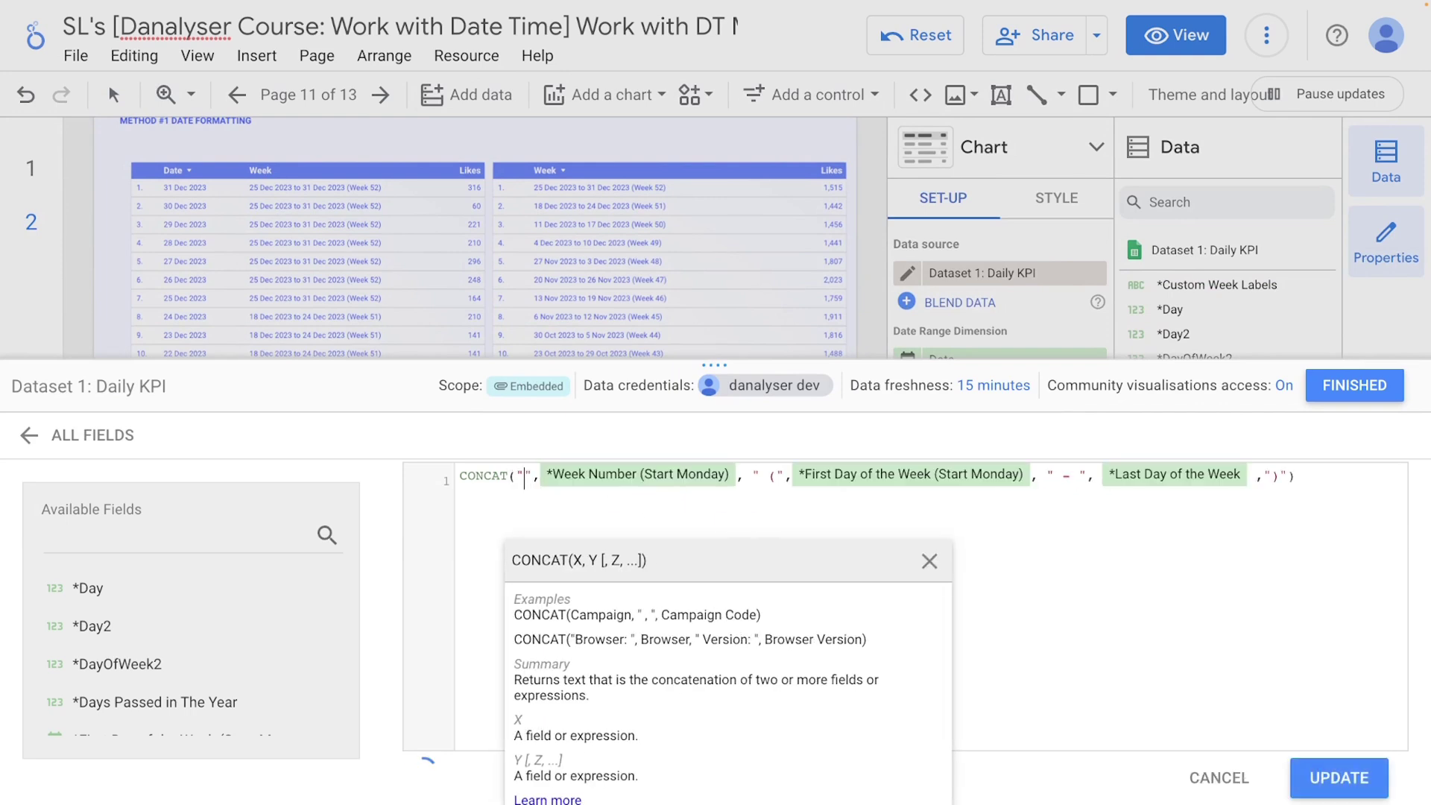
{"action": "type", "text": "W"}
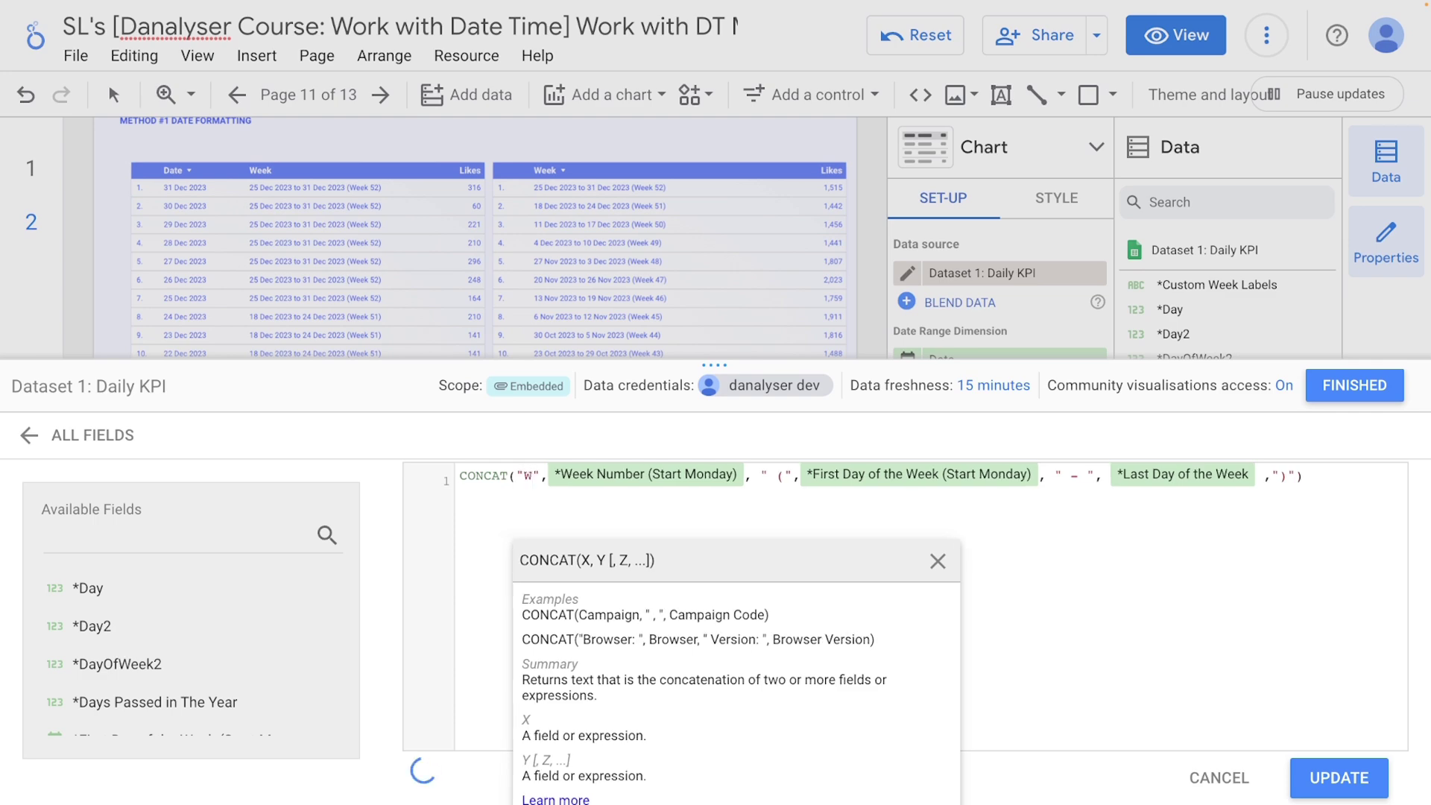
{"action": "key", "text": "End"}
{"action": "left_click", "coordinate": [1330, 778]}
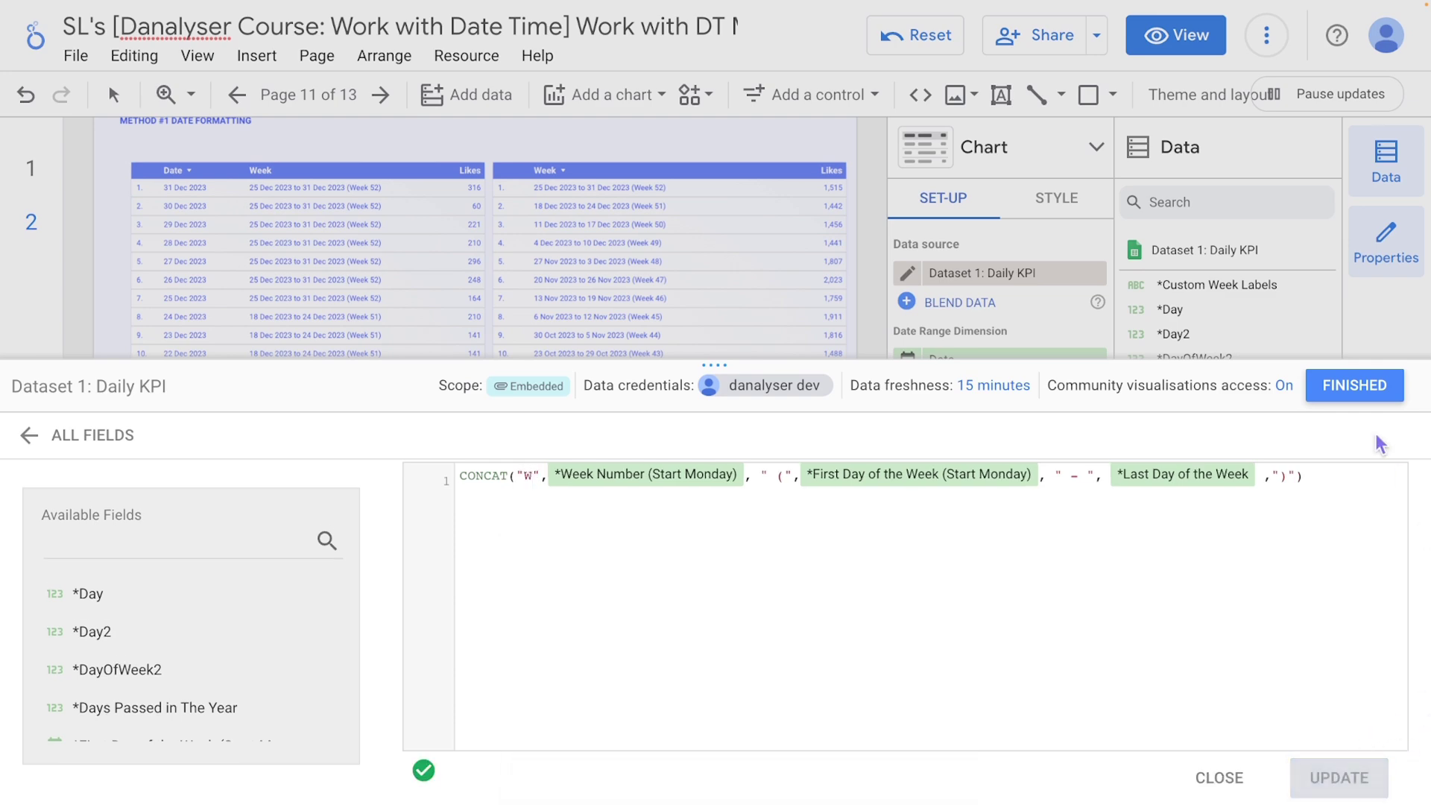
{"action": "left_click", "coordinate": [1345, 386]}
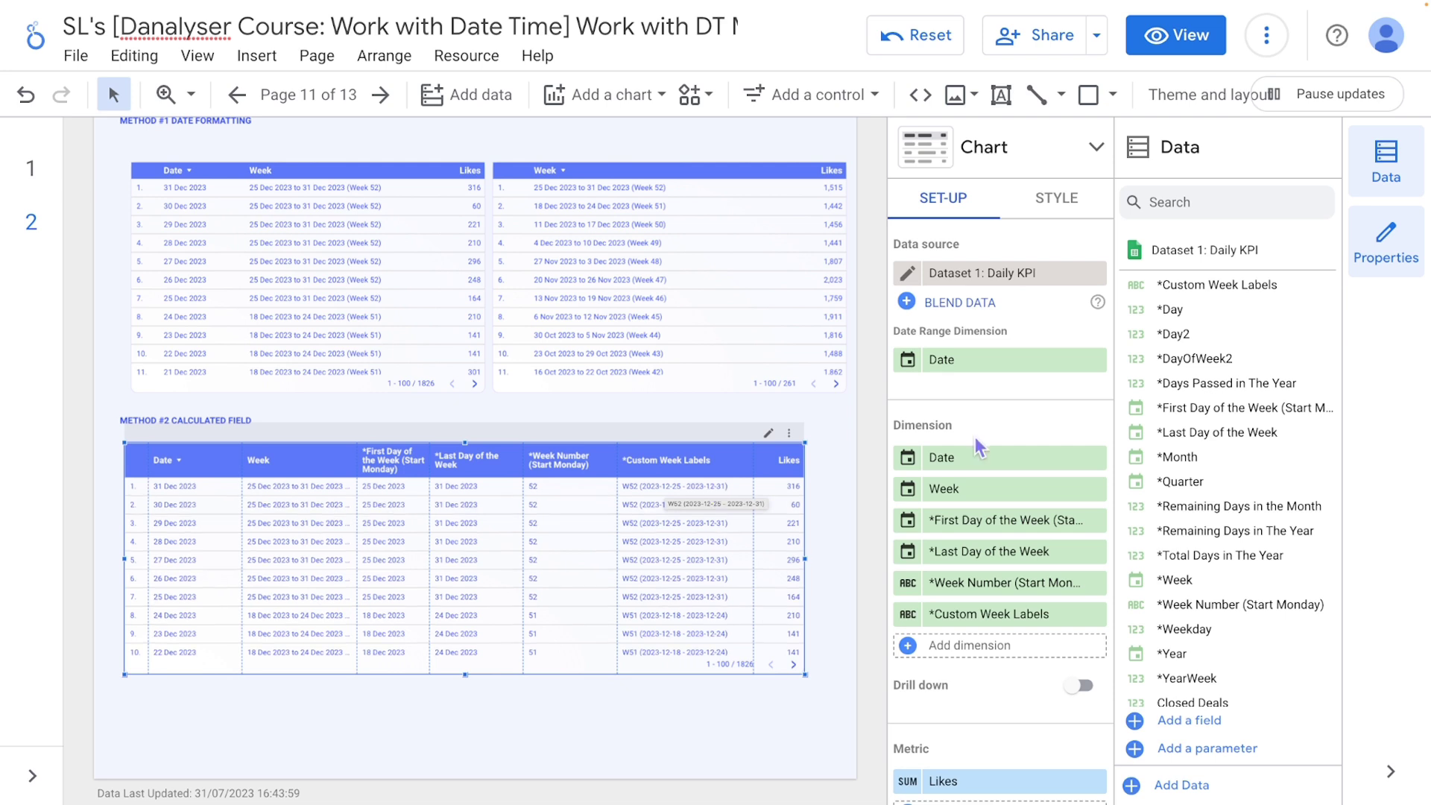
- Wrap the first-day field in FORMAT_DATETIME( and start the "%m" format string
{"action": "left_click", "coordinate": [1134, 286]}
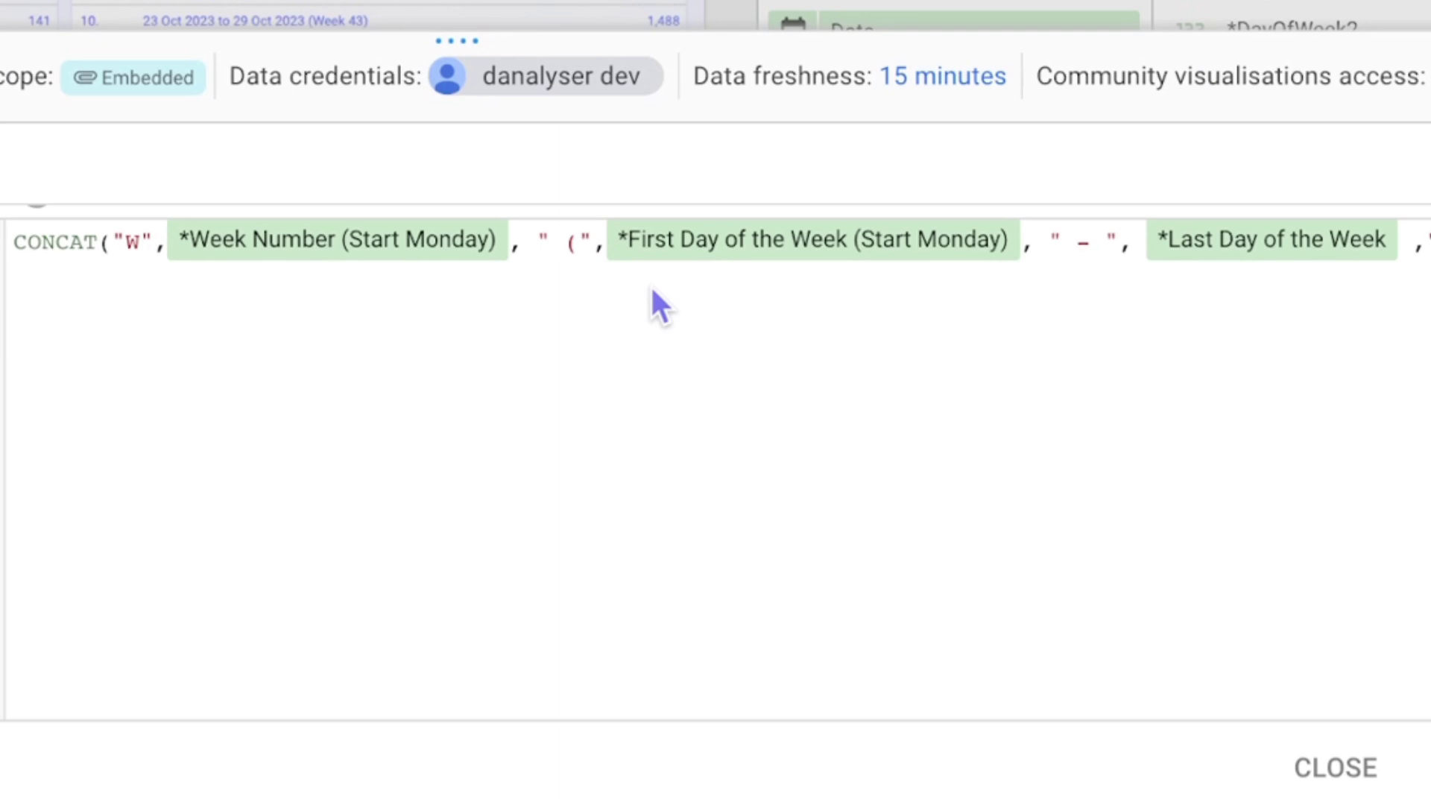
{"action": "left_click", "coordinate": [615, 261]}
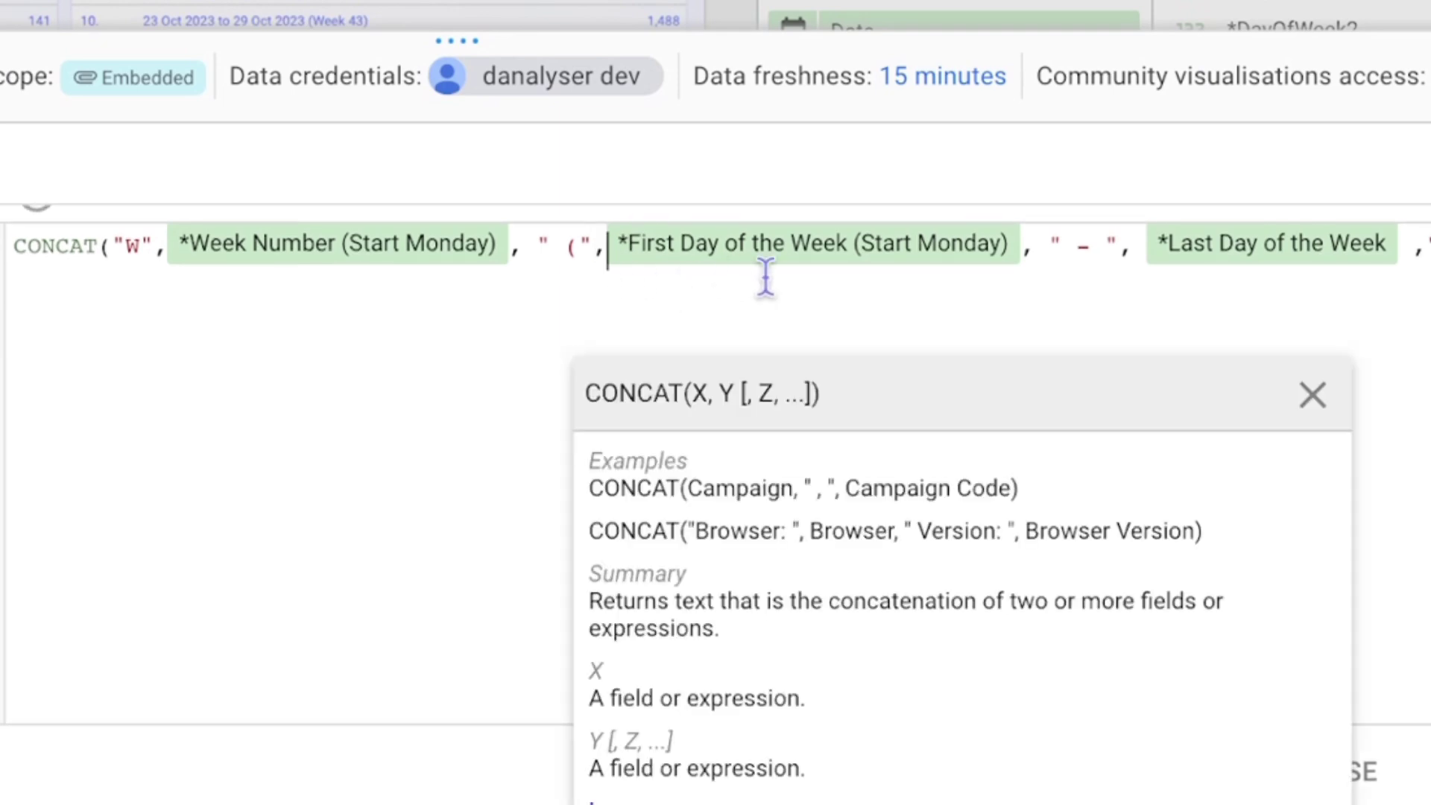
{"action": "type", "text": "FORMAT"}
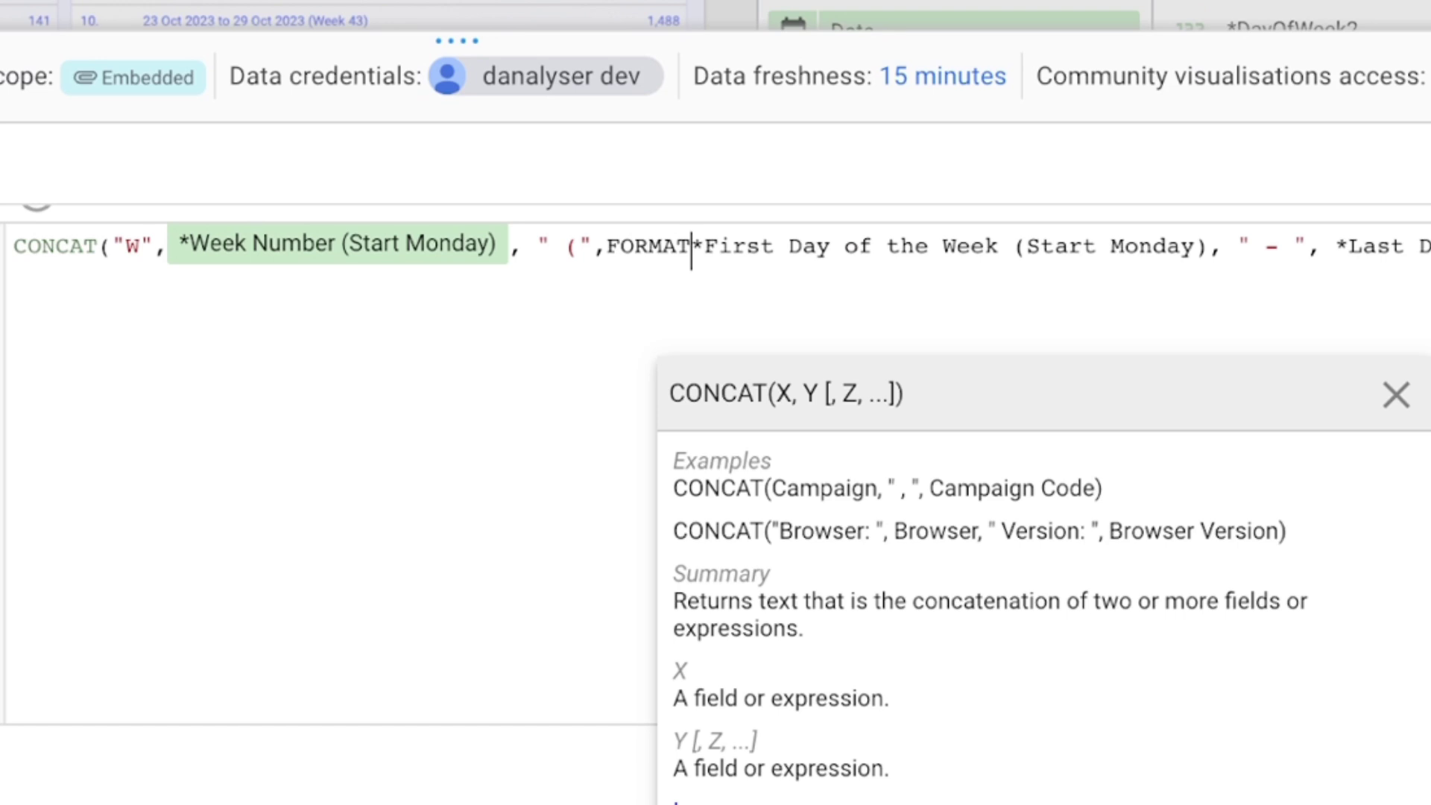
{"action": "type", "text": "_DATETIME( "}
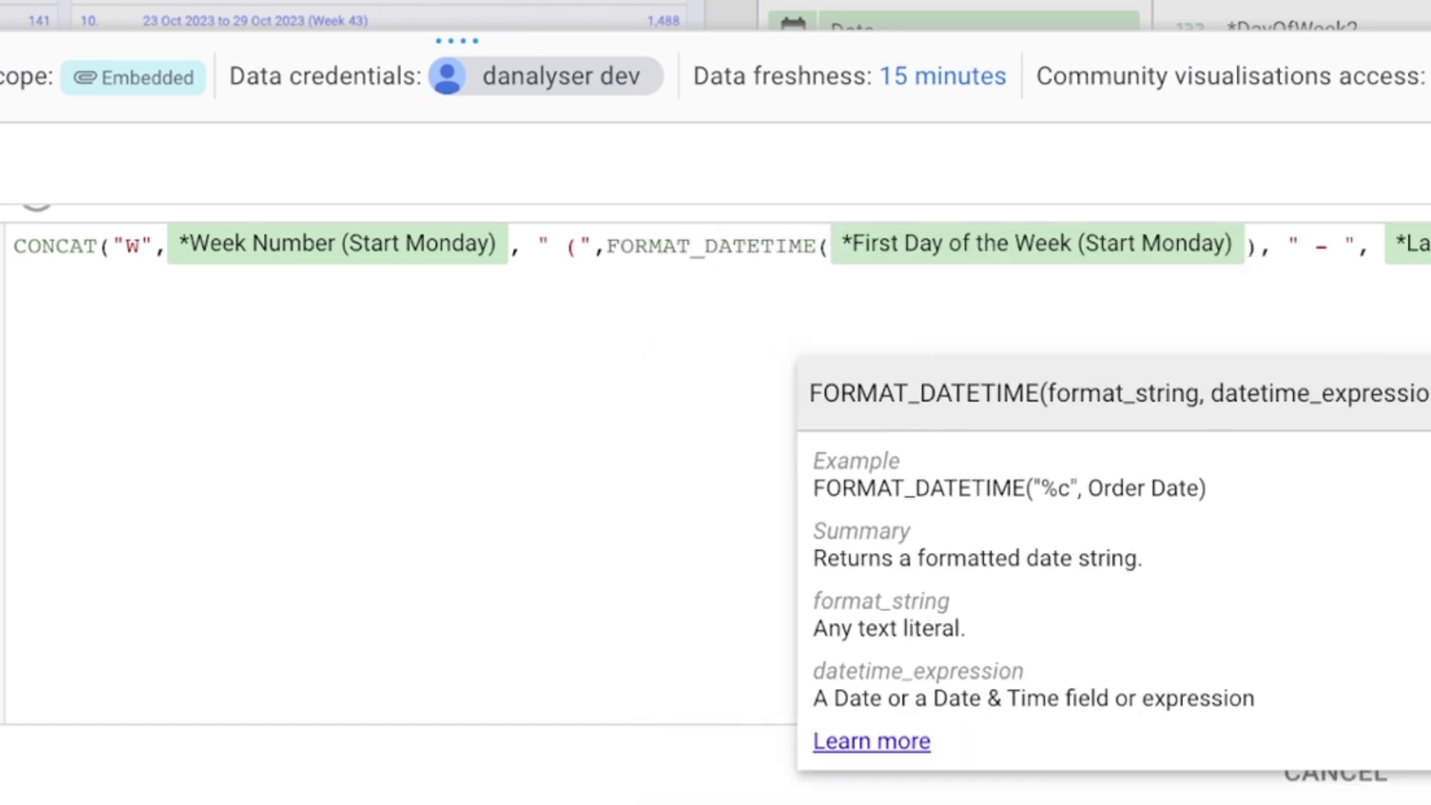
{"action": "type", "text": ","}
{"action": "left_click", "coordinate": [832, 246]}
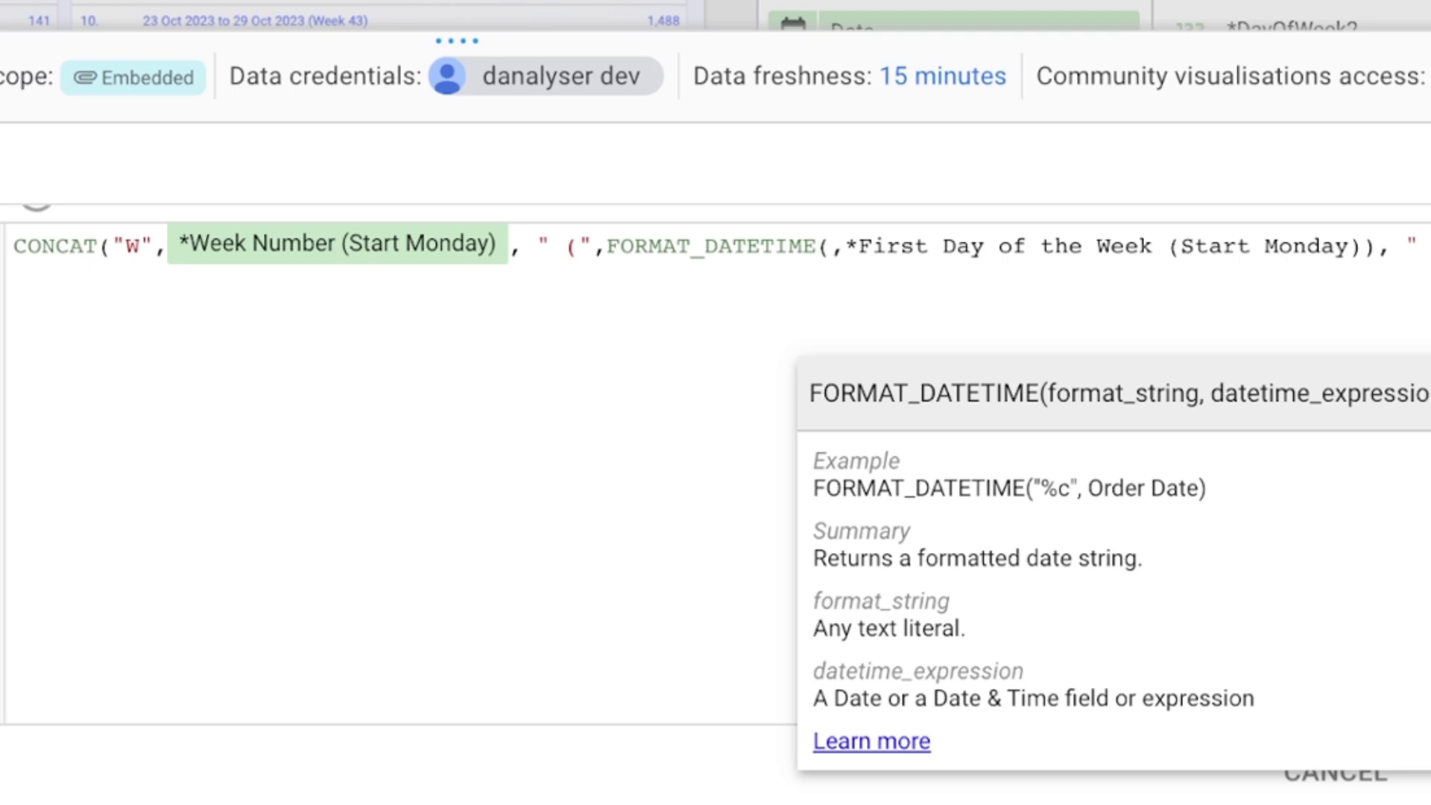
{"action": "type", "text": "\""}
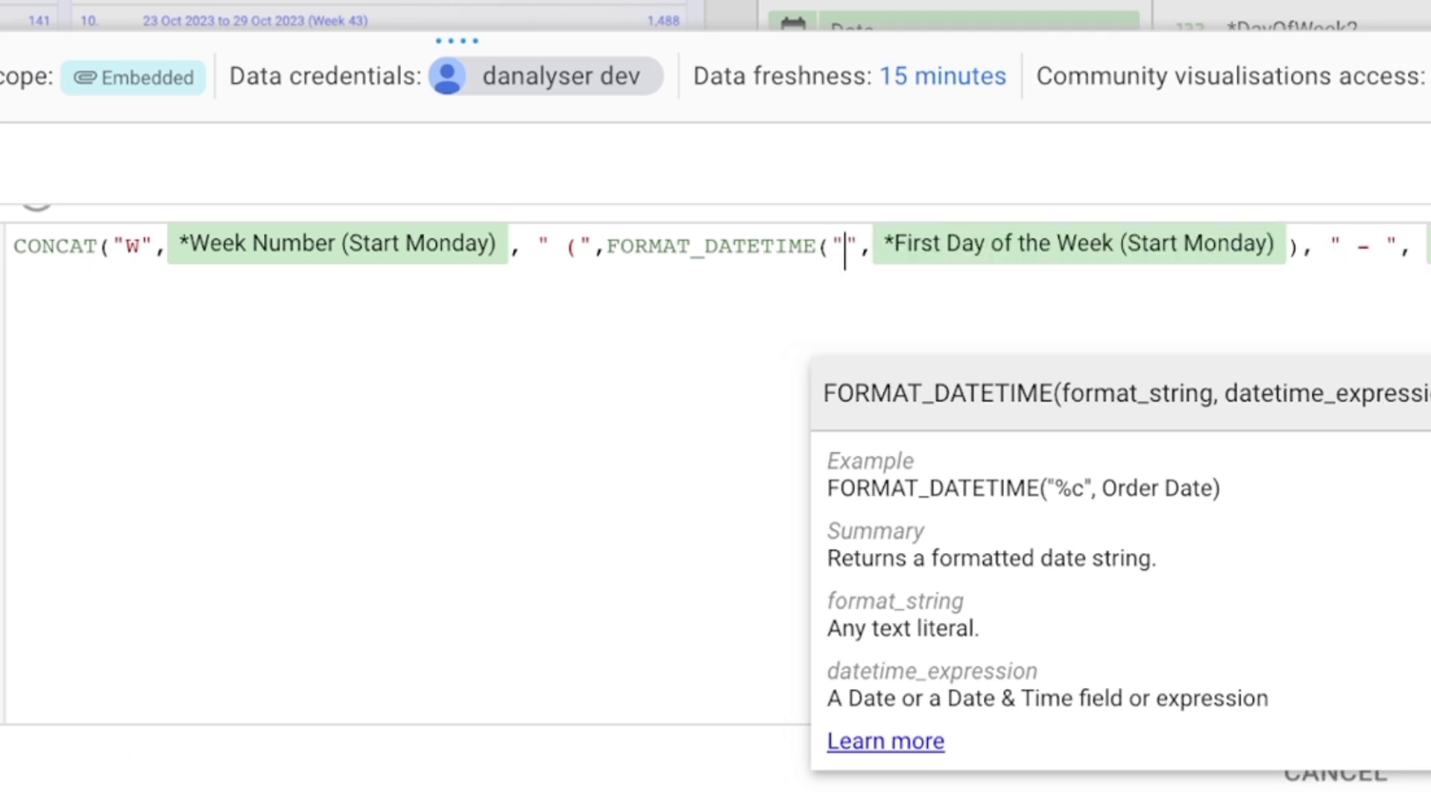
{"action": "type", "text": "%m"}
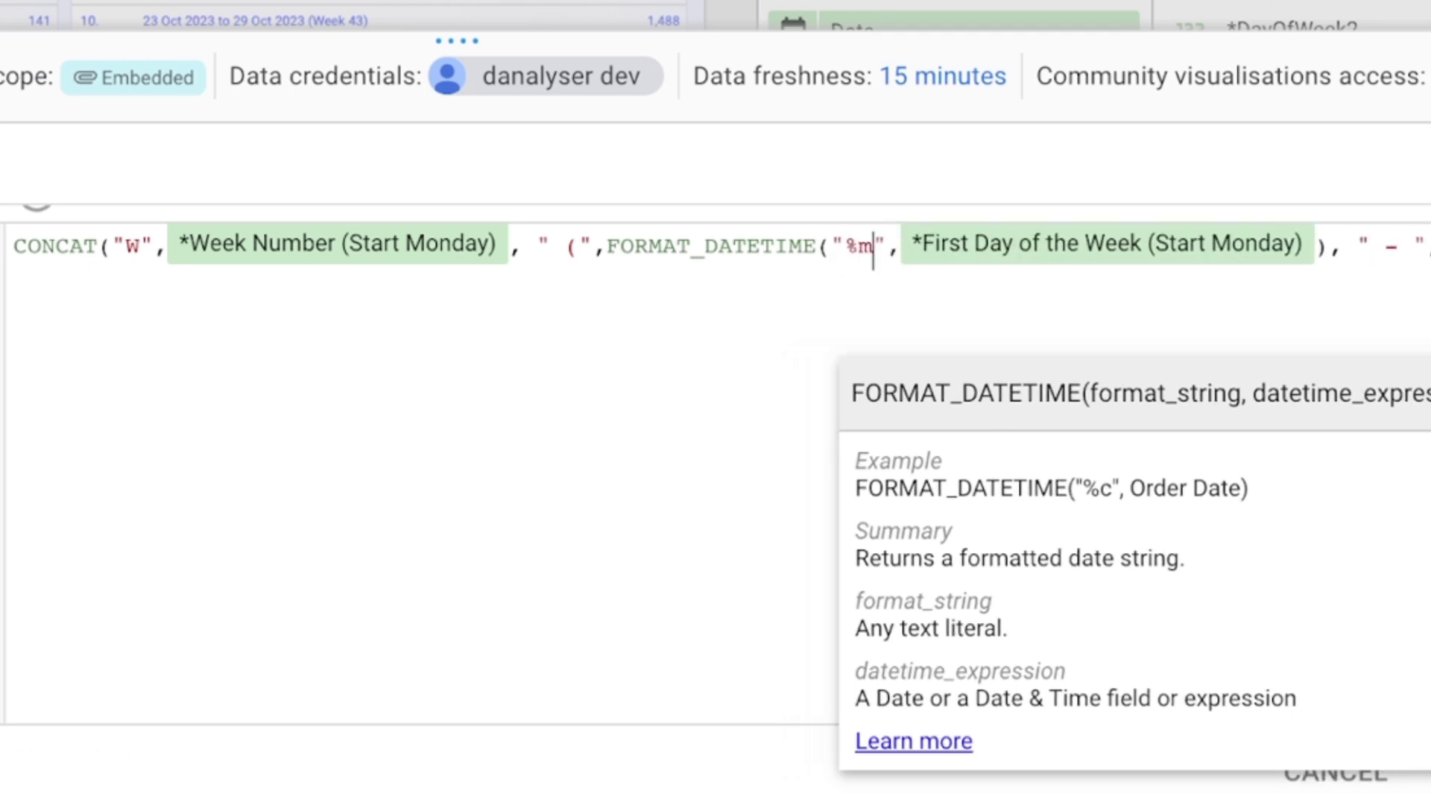
{"action": "type", "text": "%"}
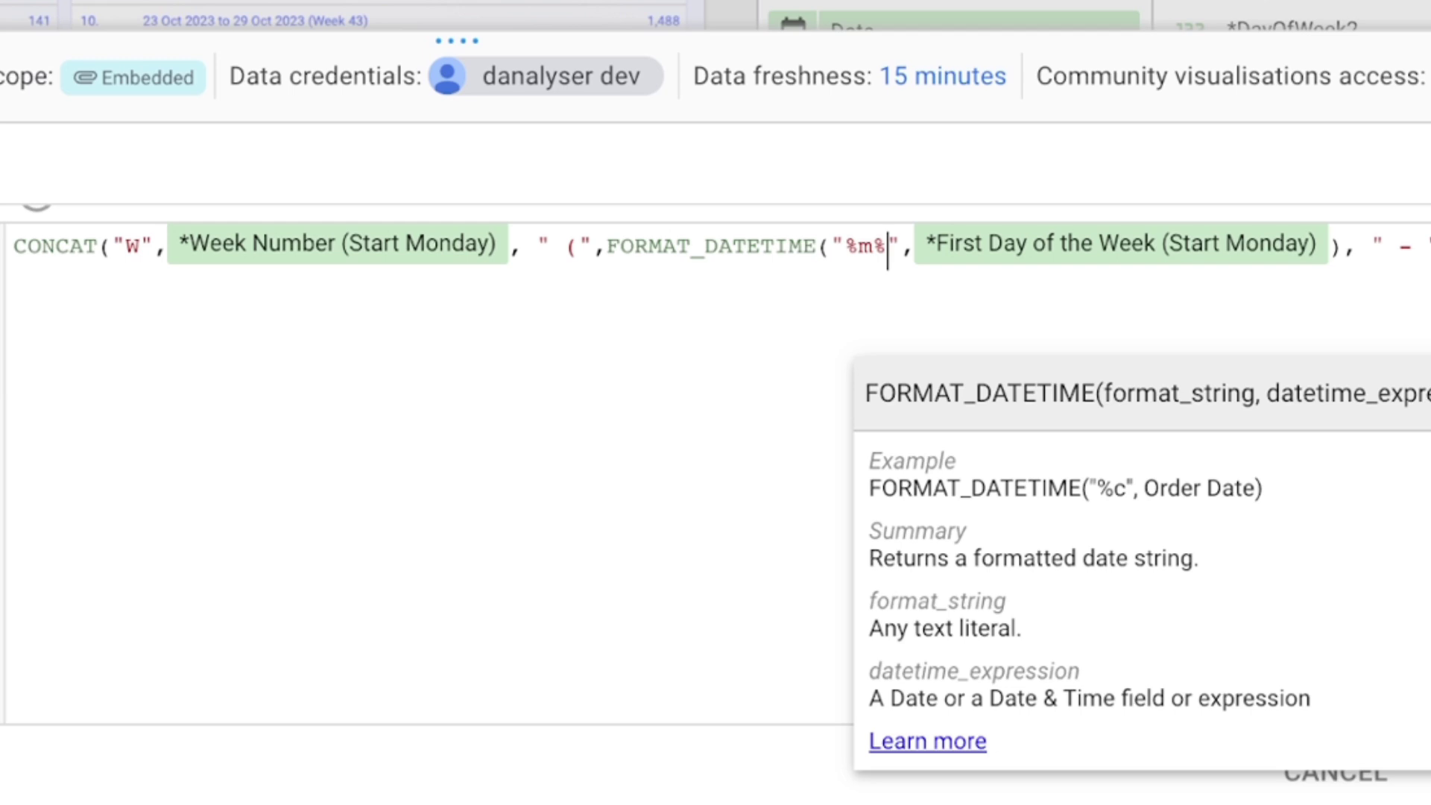
- Complete the format string as "%m/%d", trying dash and dot separators before keeping the slash
{"action": "key", "text": "Left"}
{"action": "key", "text": "Left"}
{"action": "key", "text": "Left"}
{"action": "key", "text": "Right"}
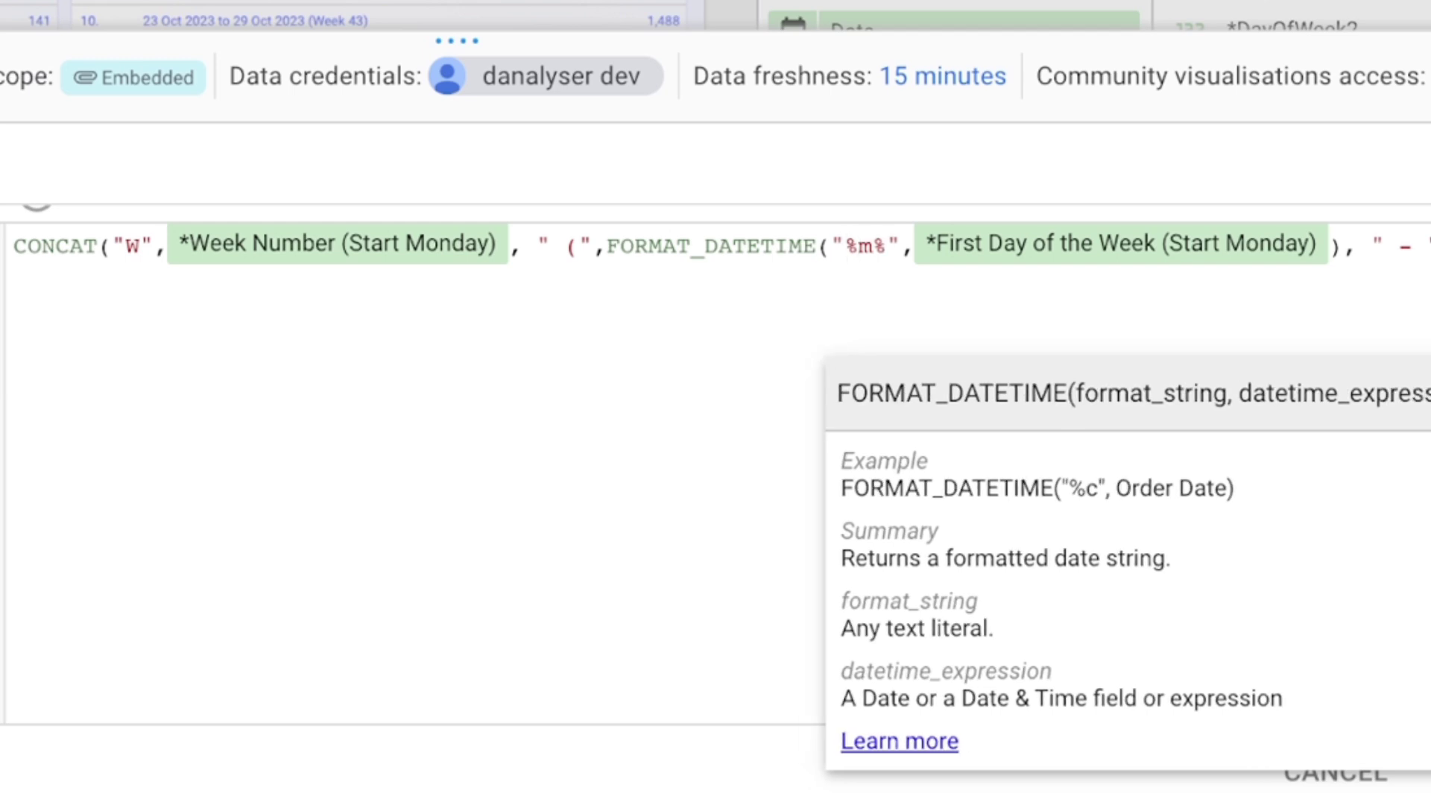
{"action": "key", "text": "Right"}
{"action": "key", "text": "Right"}
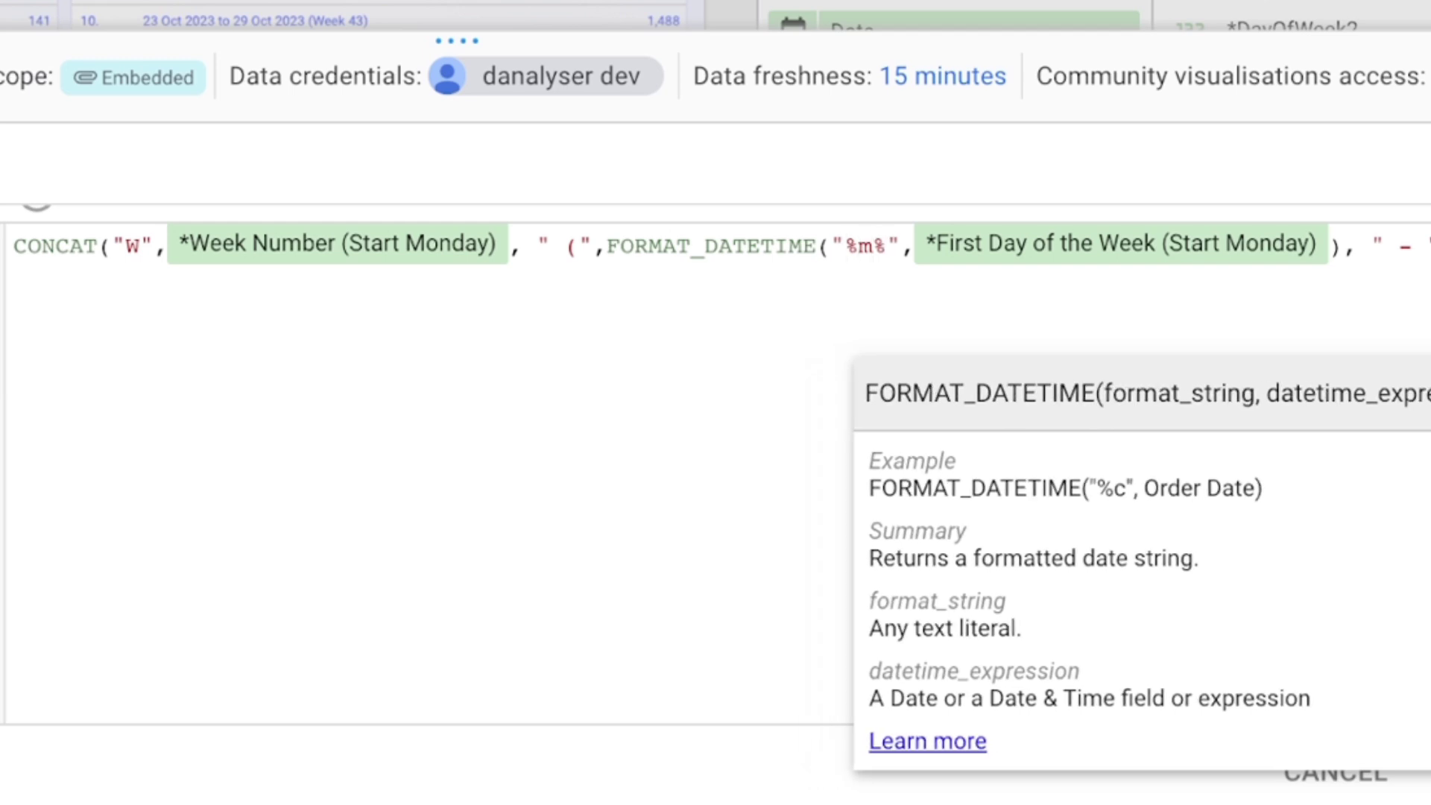
{"action": "type", "text": "d"}
{"action": "key", "text": "Left"}
{"action": "key", "text": "Left"}
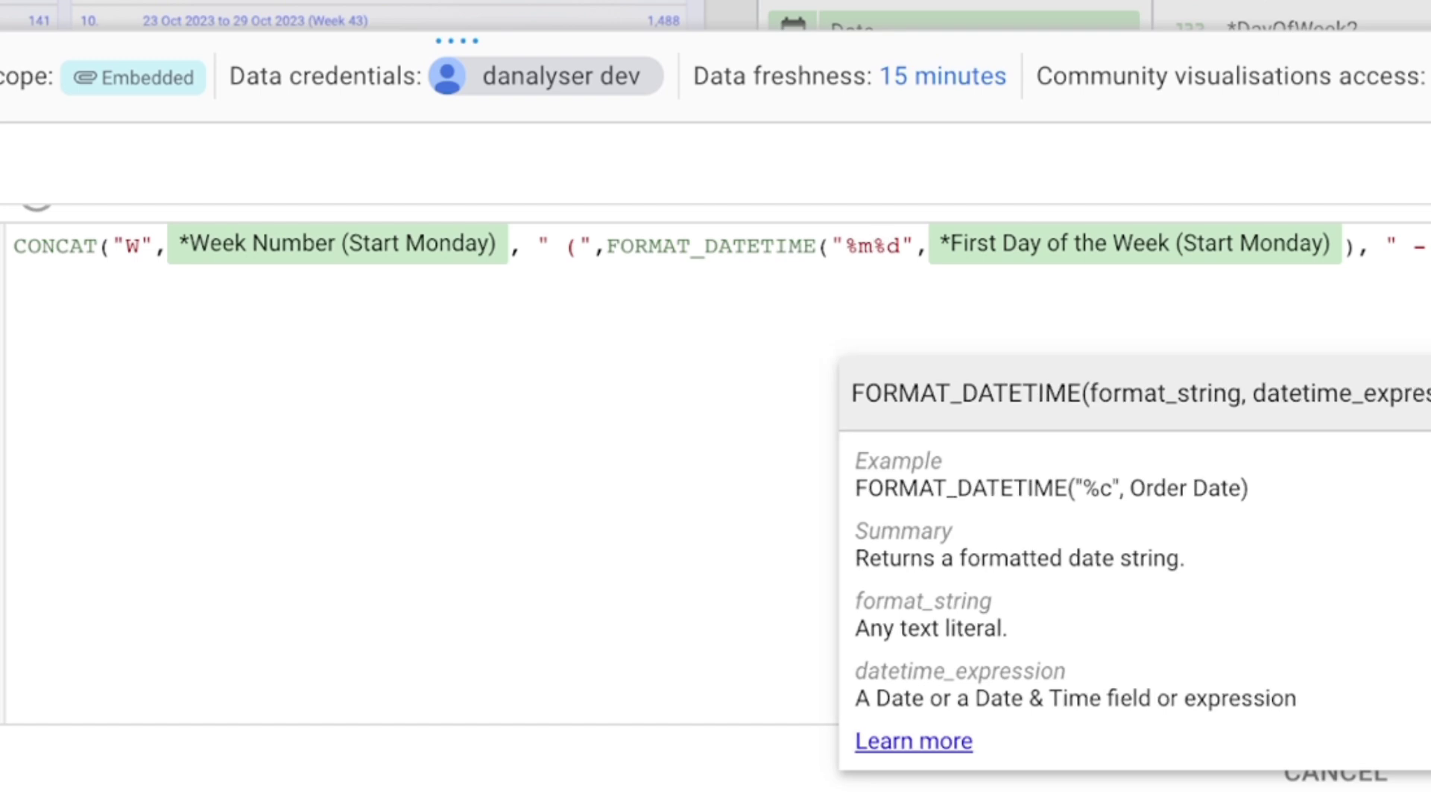
{"action": "type", "text": "/"}
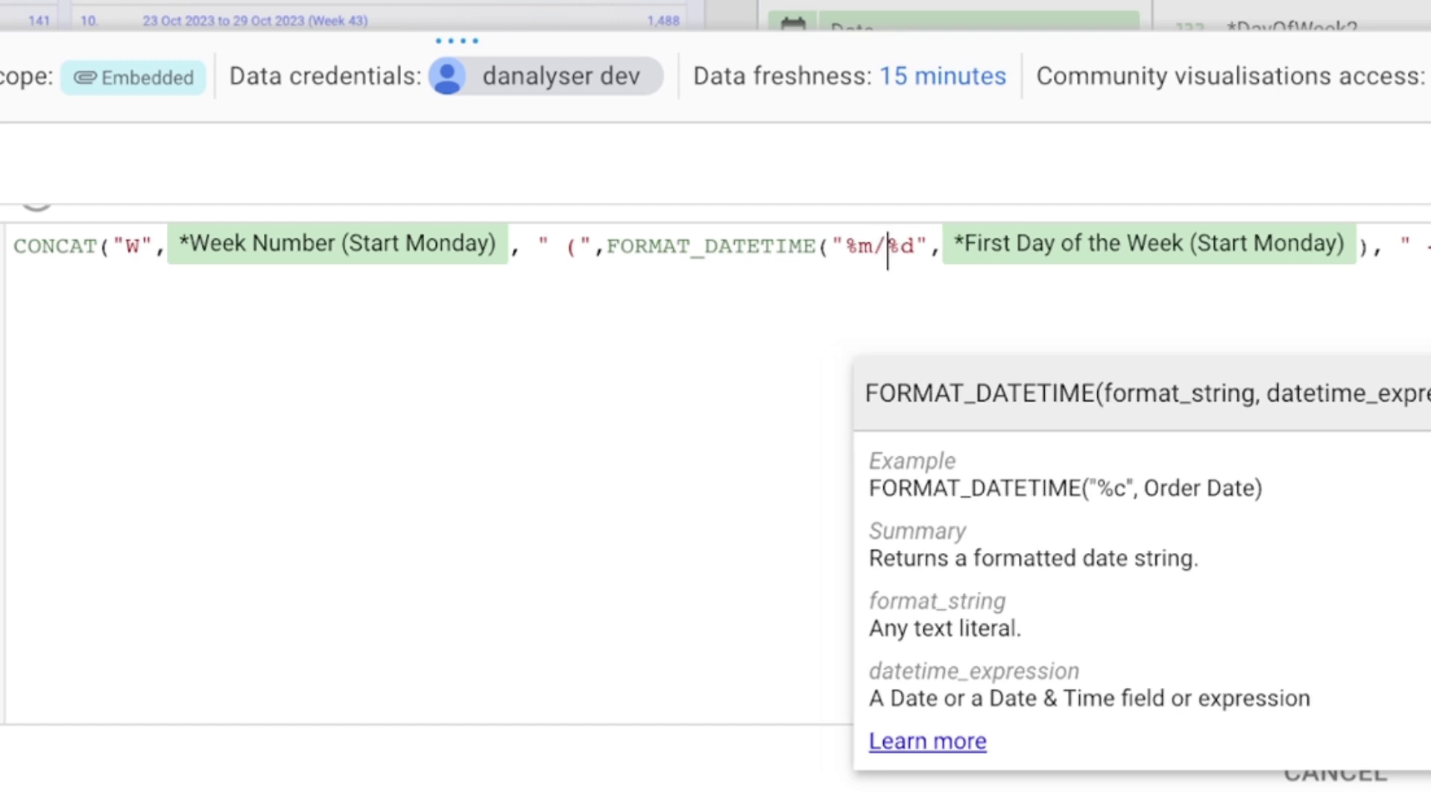
{"action": "key", "text": "BackSpace"}
{"action": "type", "text": "-"}
{"action": "key", "text": "BackSpace"}
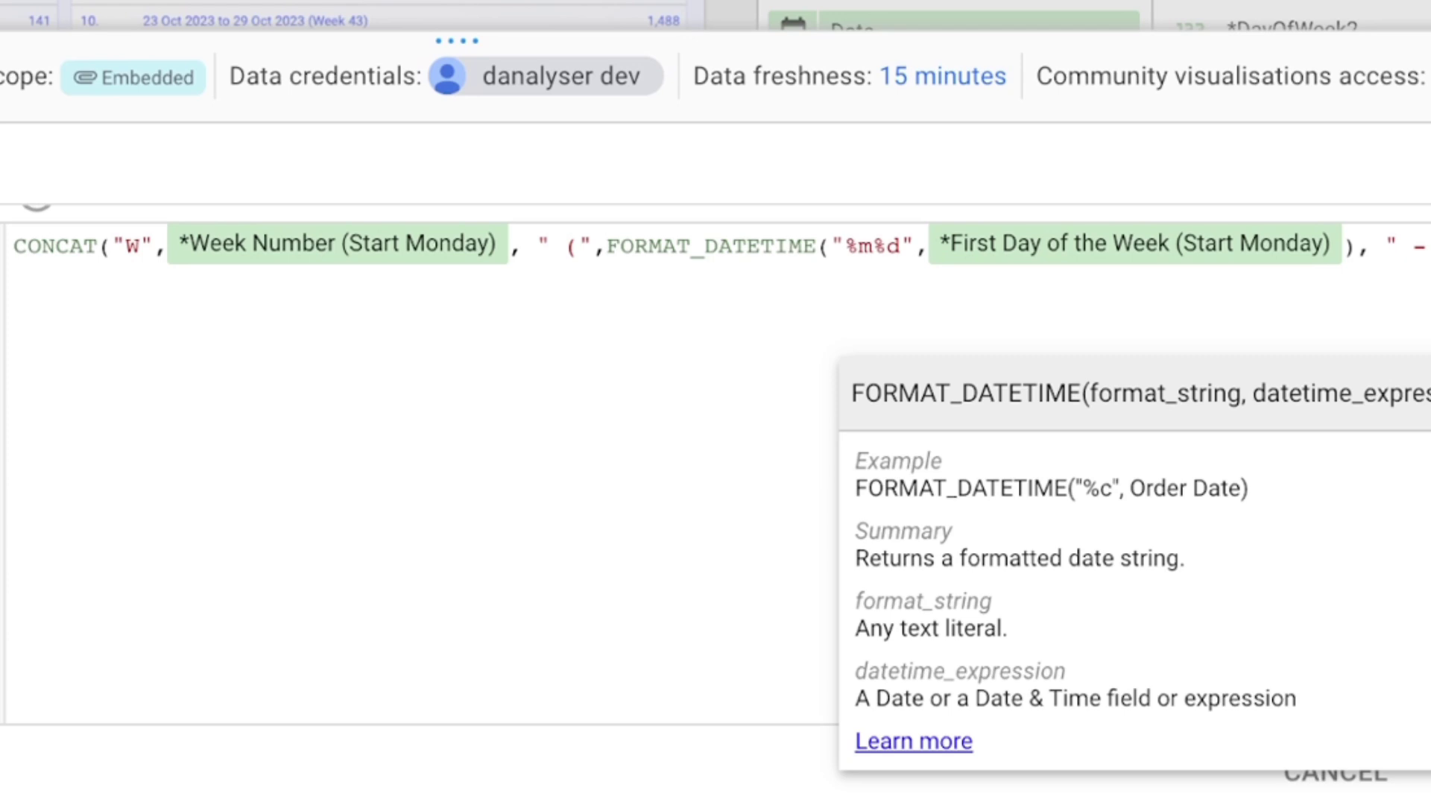
{"action": "type", "text": "."}
{"action": "key", "text": "BackSpace"}
{"action": "type", "text": "/"}
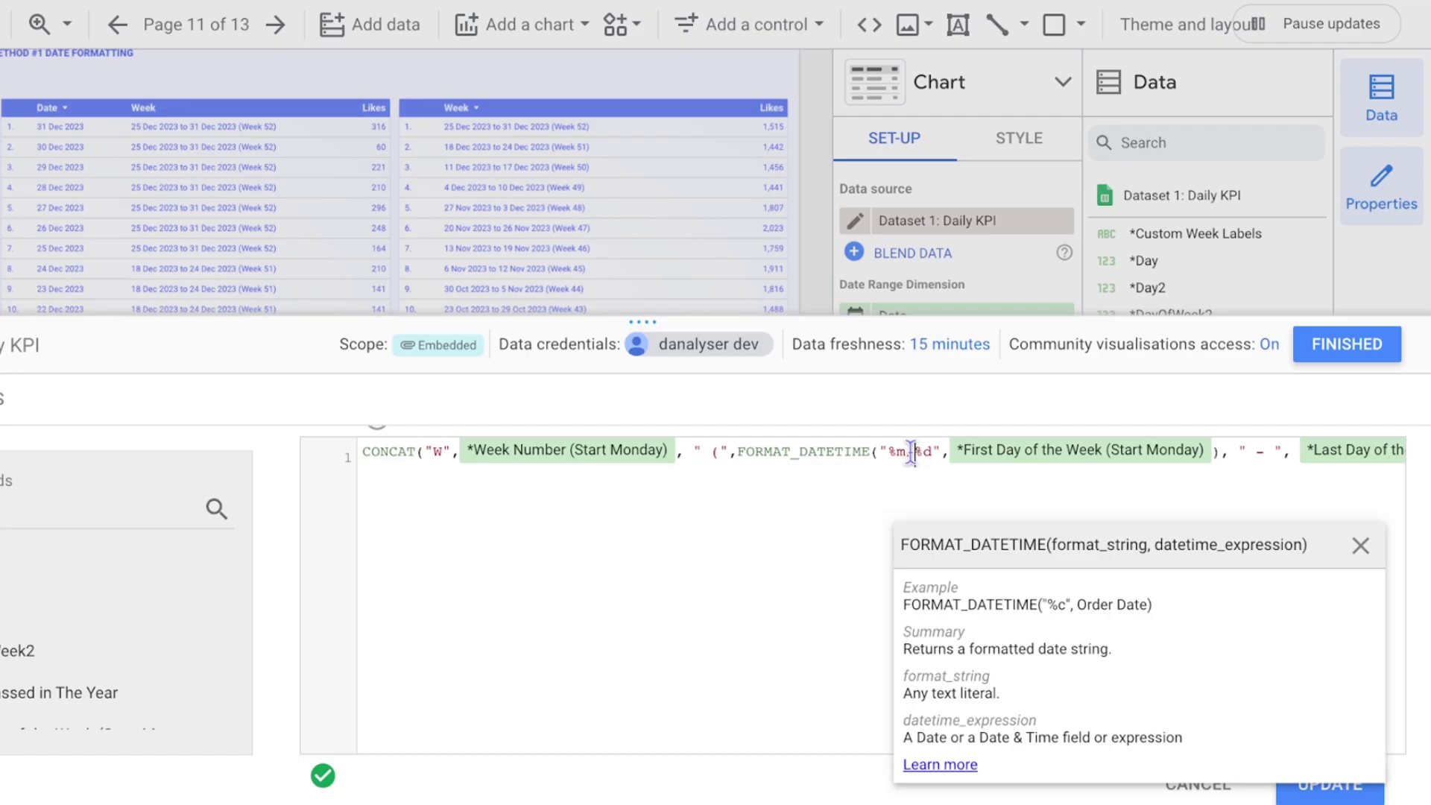
{"action": "key", "text": "shift+Left"}
- Wrap the Last Day of the Week field in FORMAT_DATETIME("%m/%d", …) using the pasted format
{"action": "left_click", "coordinate": [1215, 489]}
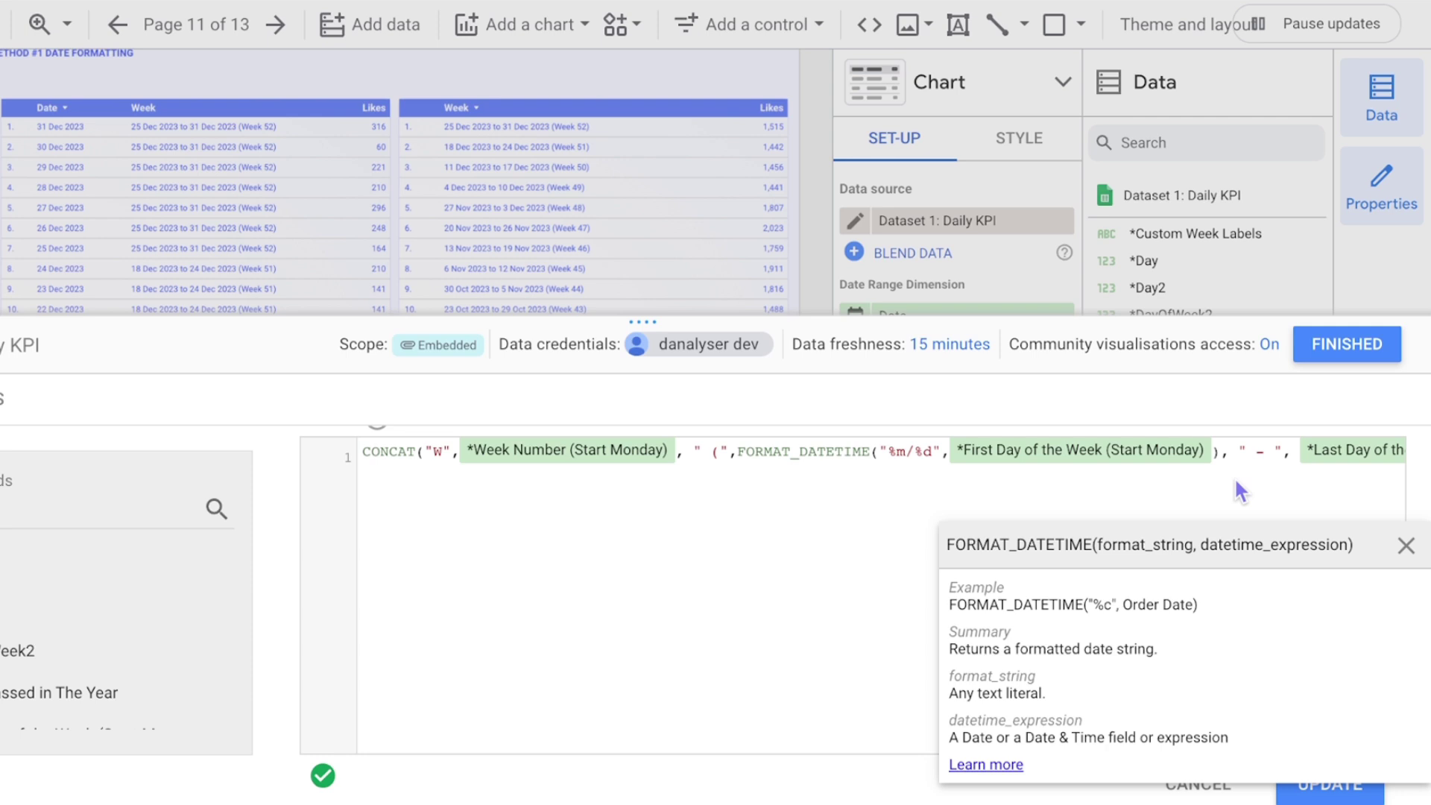
{"action": "left_click", "coordinate": [1258, 451]}
{"action": "key", "text": "End"}
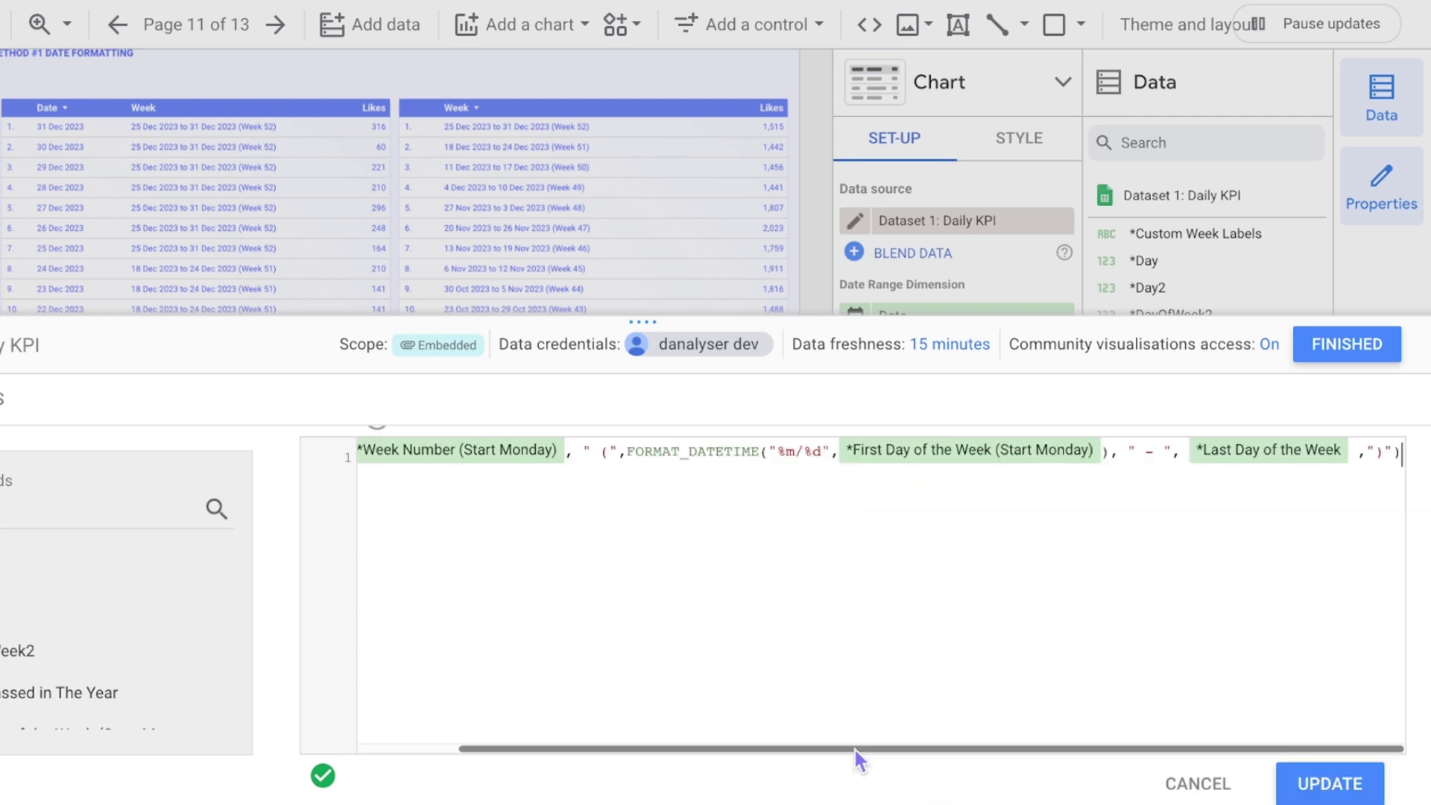
{"action": "left_click", "coordinate": [1185, 452]}
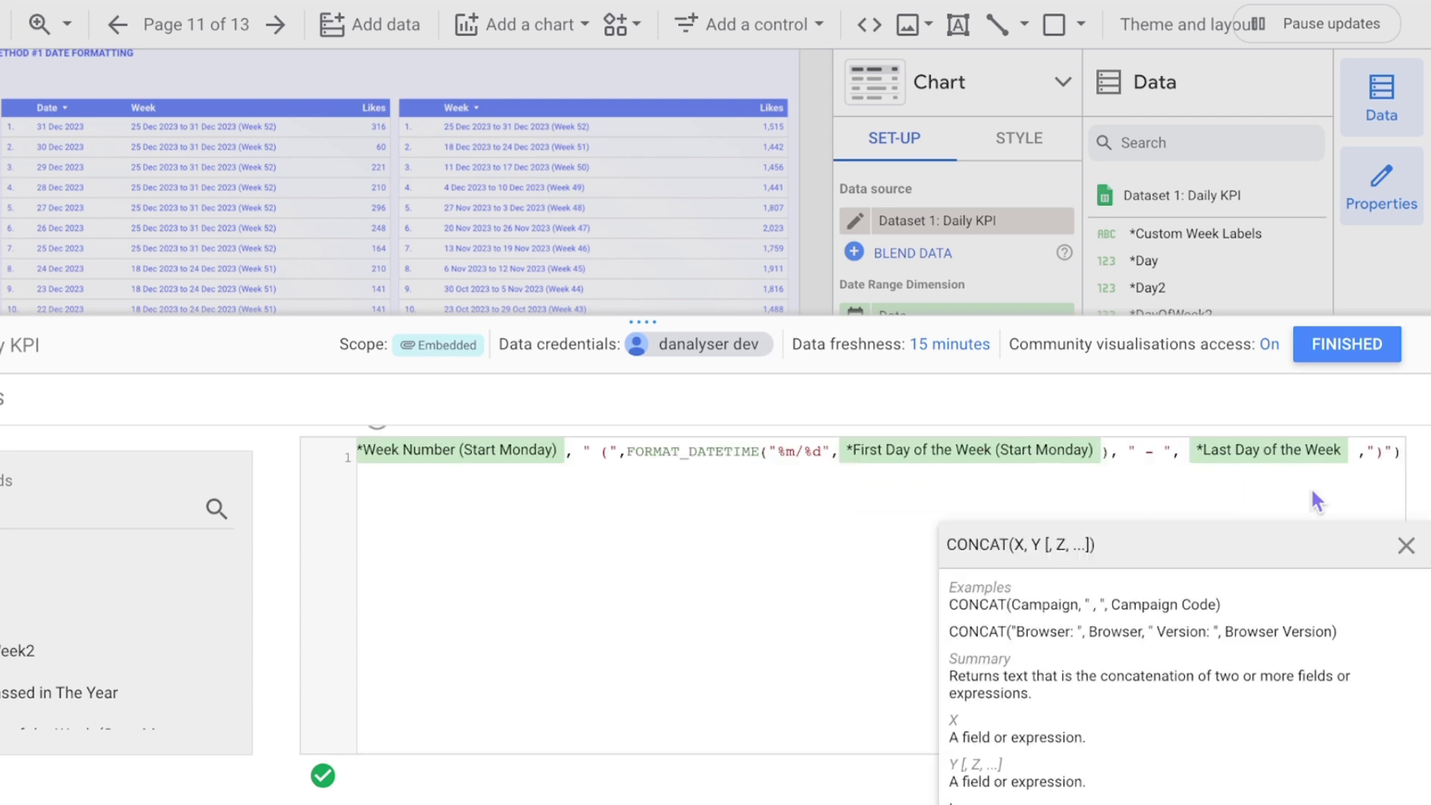
{"action": "type", "text": "FORMAT_DATETIME(\"%m/%d\","}
{"action": "key", "text": "End"}
{"action": "key", "text": "Left"}
{"action": "type", "text": ")"}
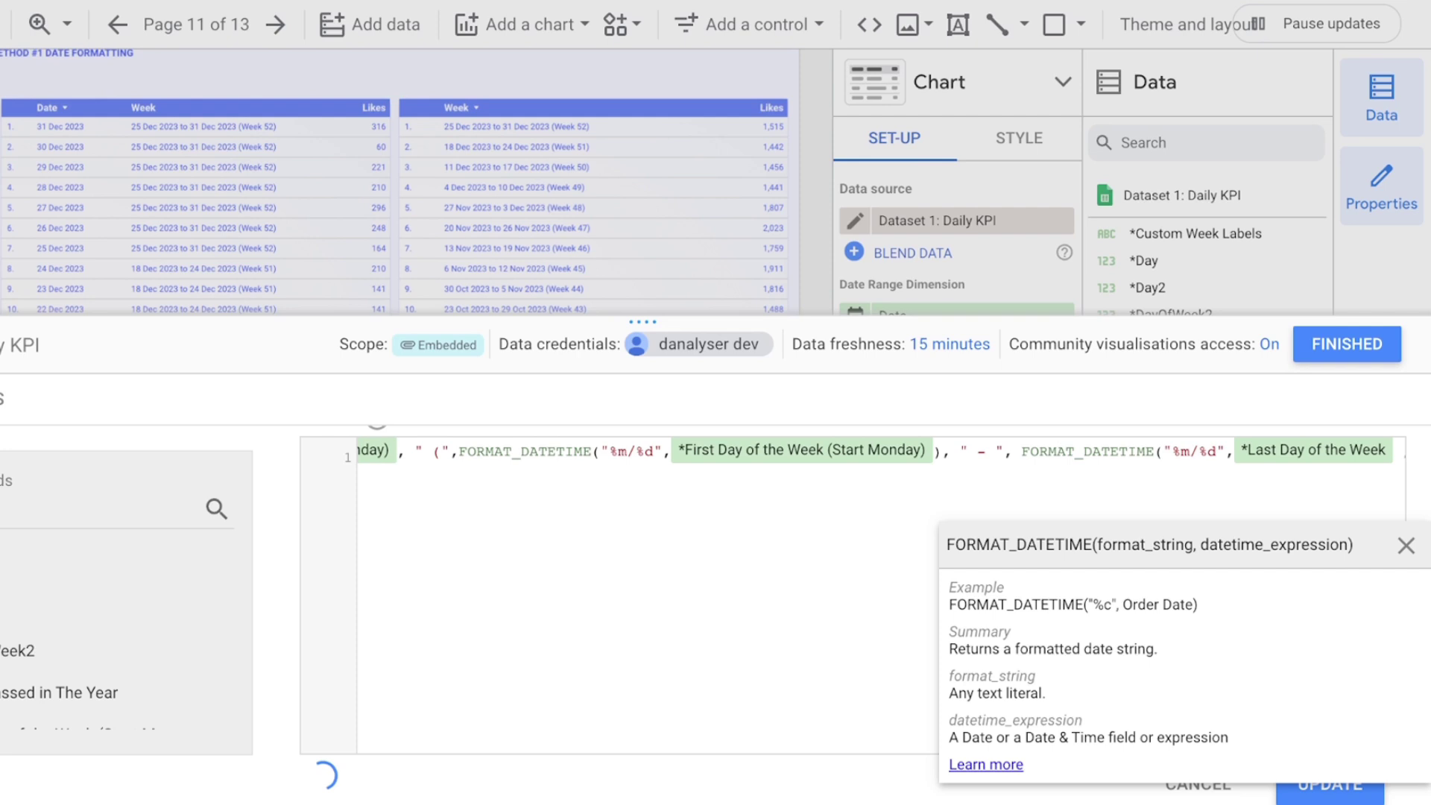
- Review the second FORMAT_DATETIME call, then save the Custom Week Labels formula
{"action": "left_click", "coordinate": [1200, 452]}
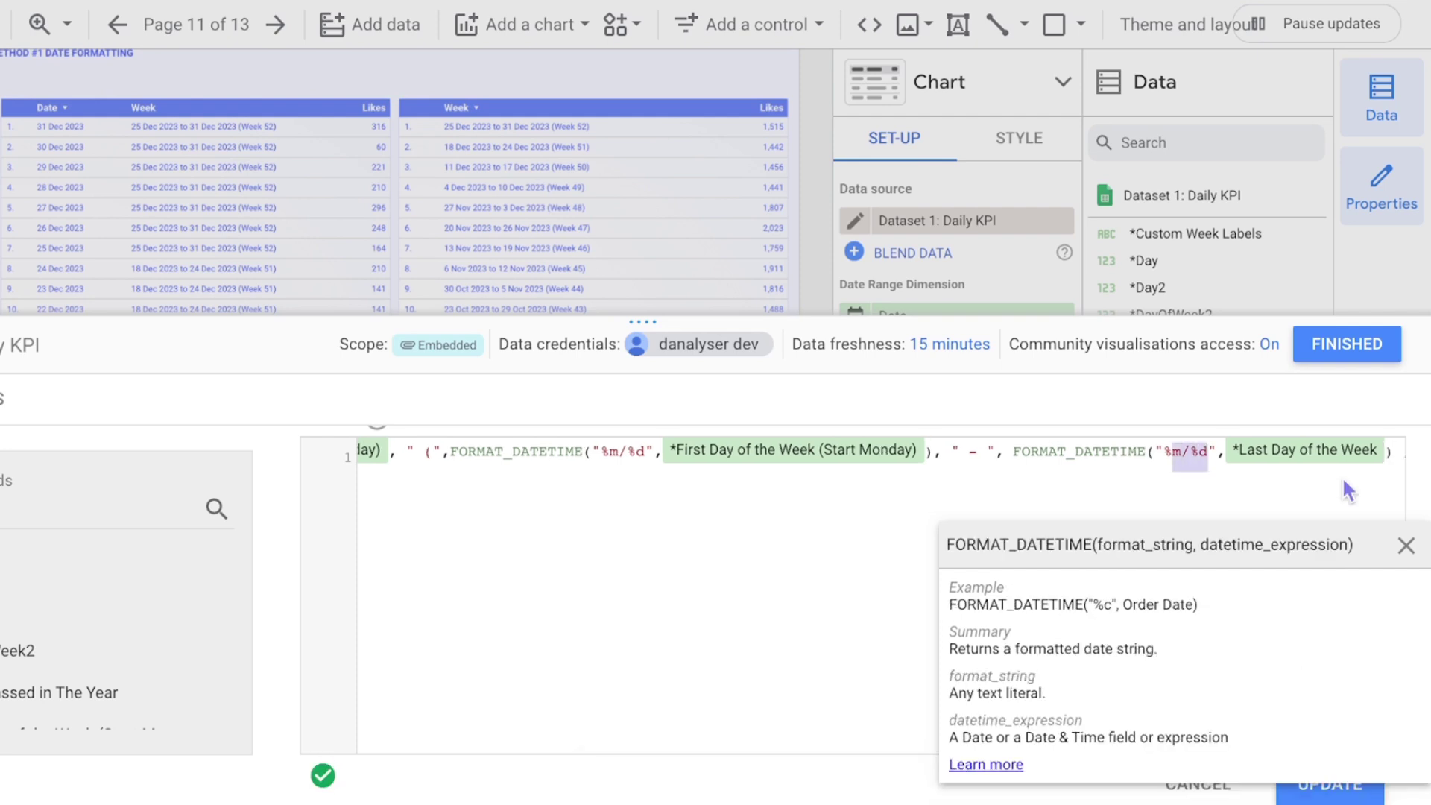
{"action": "left_click", "coordinate": [1226, 456]}
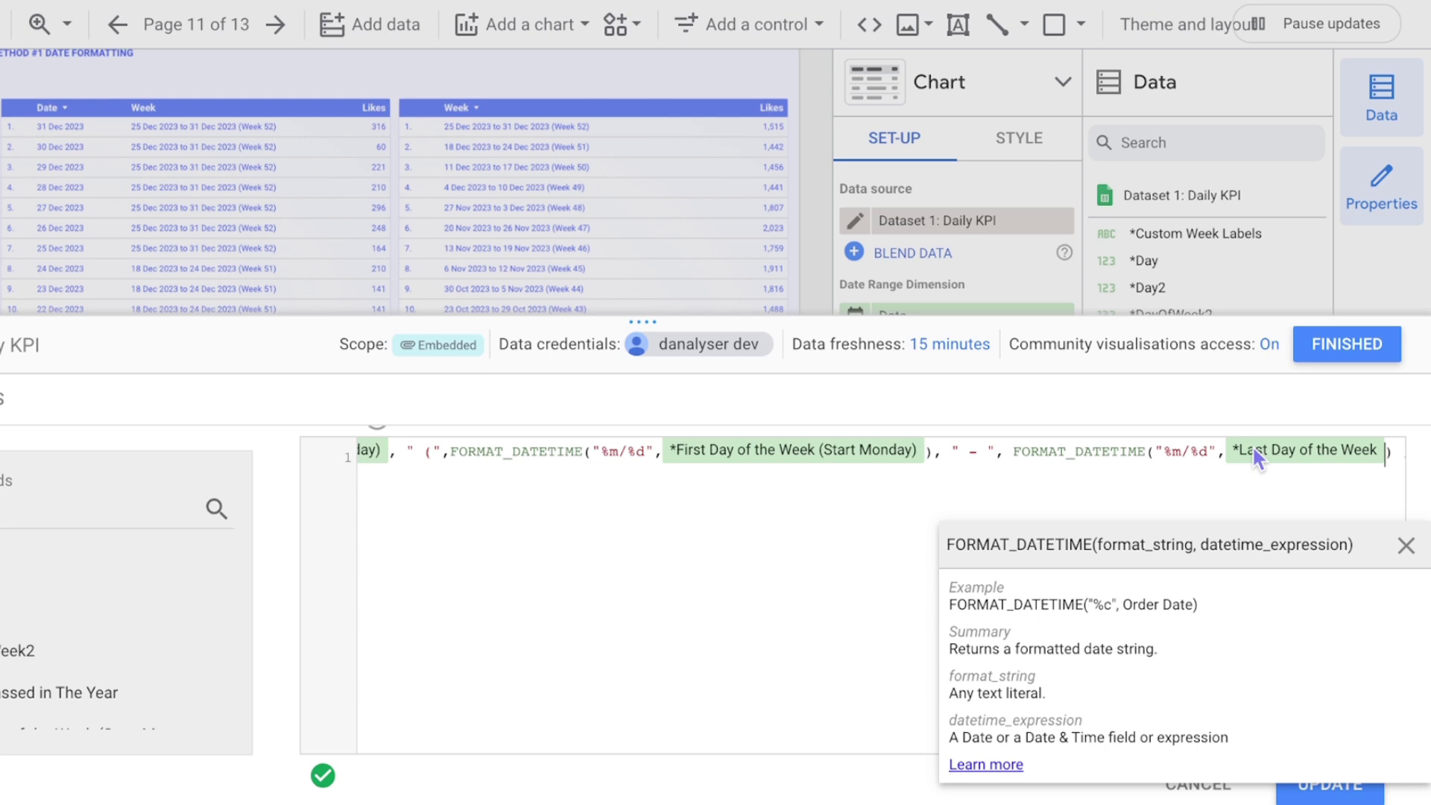
{"action": "left_click_drag", "start_coordinate": [1014, 456], "coordinate": [1177, 450]}
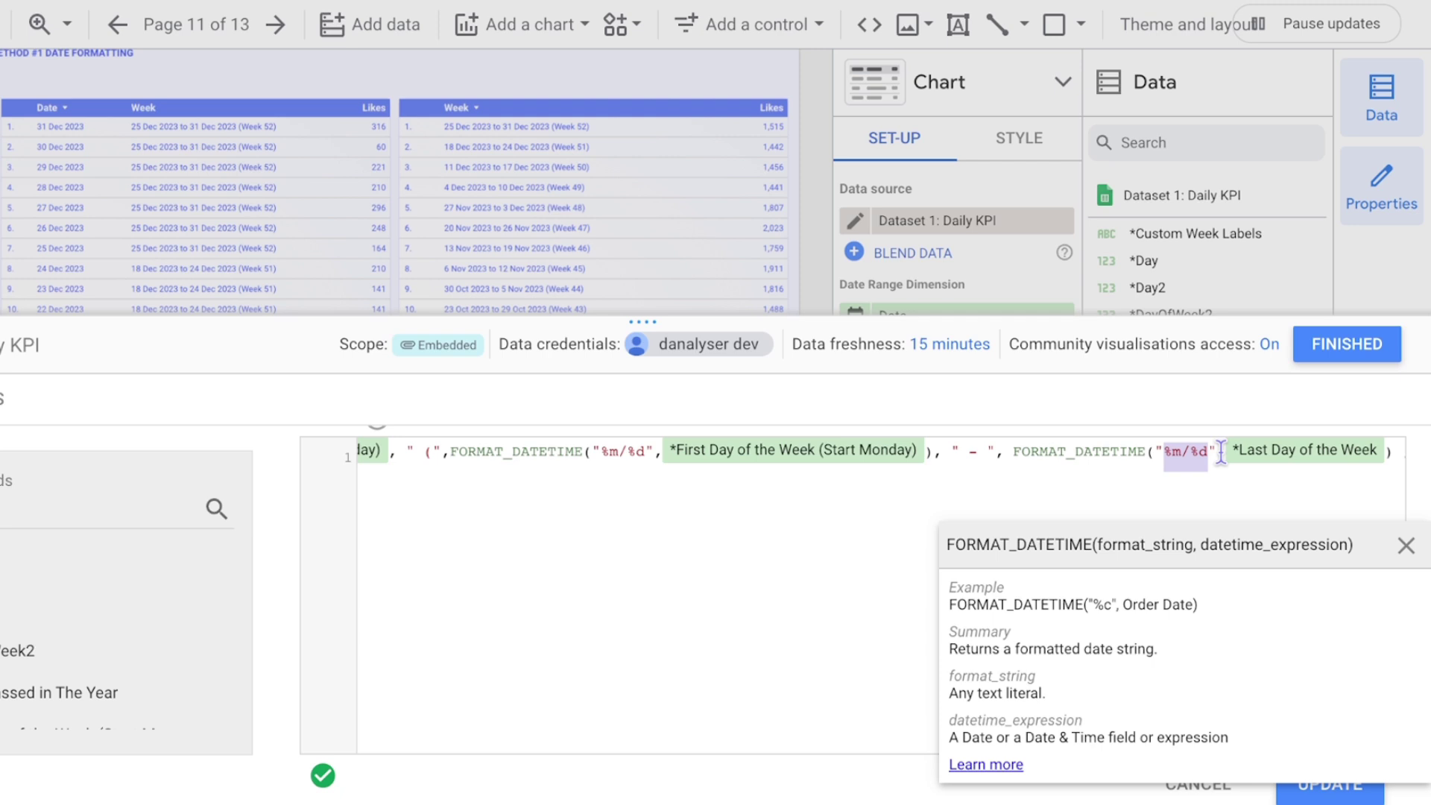
{"action": "left_click", "coordinate": [1398, 456]}
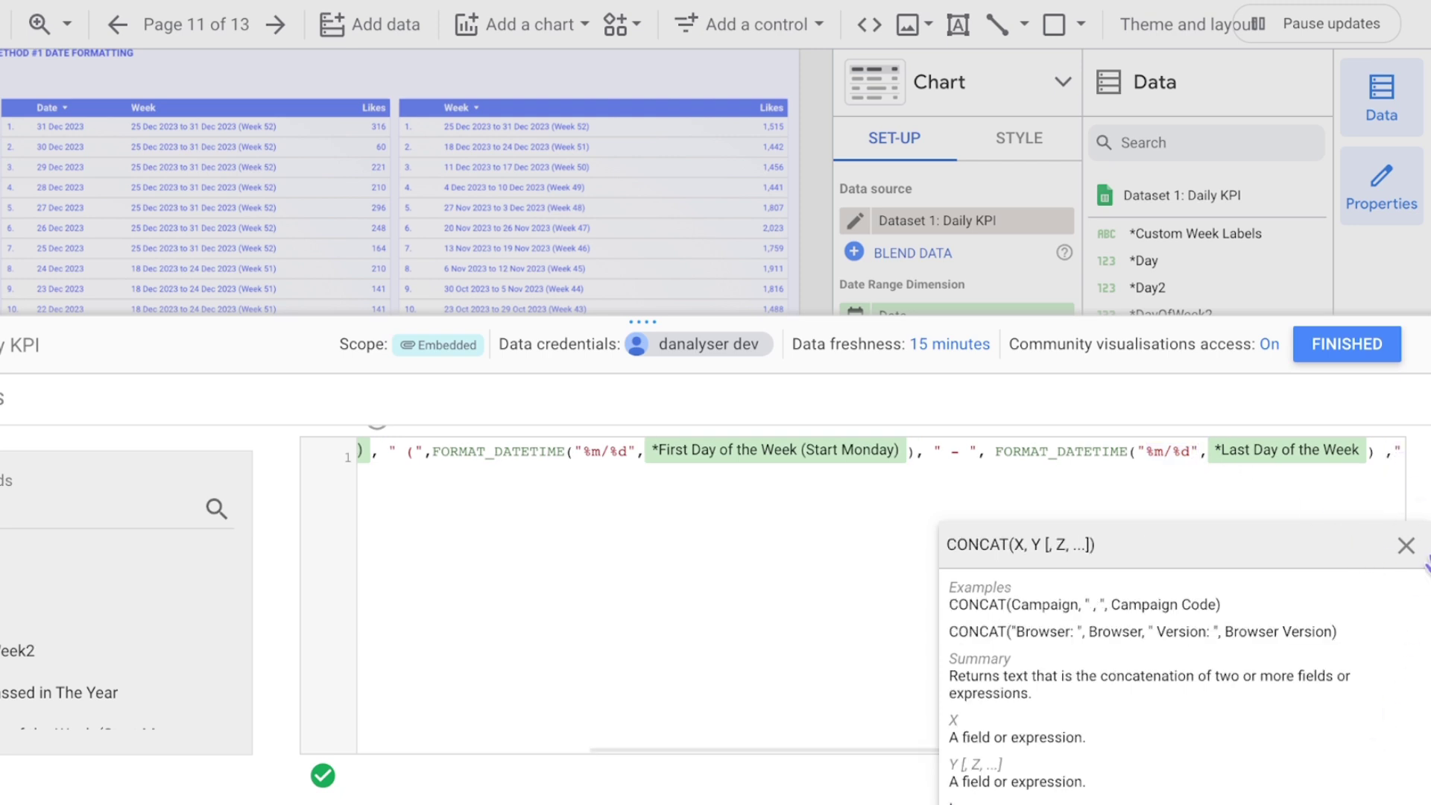
{"action": "left_click", "coordinate": [1406, 545]}
{"action": "left_click", "coordinate": [1326, 779]}
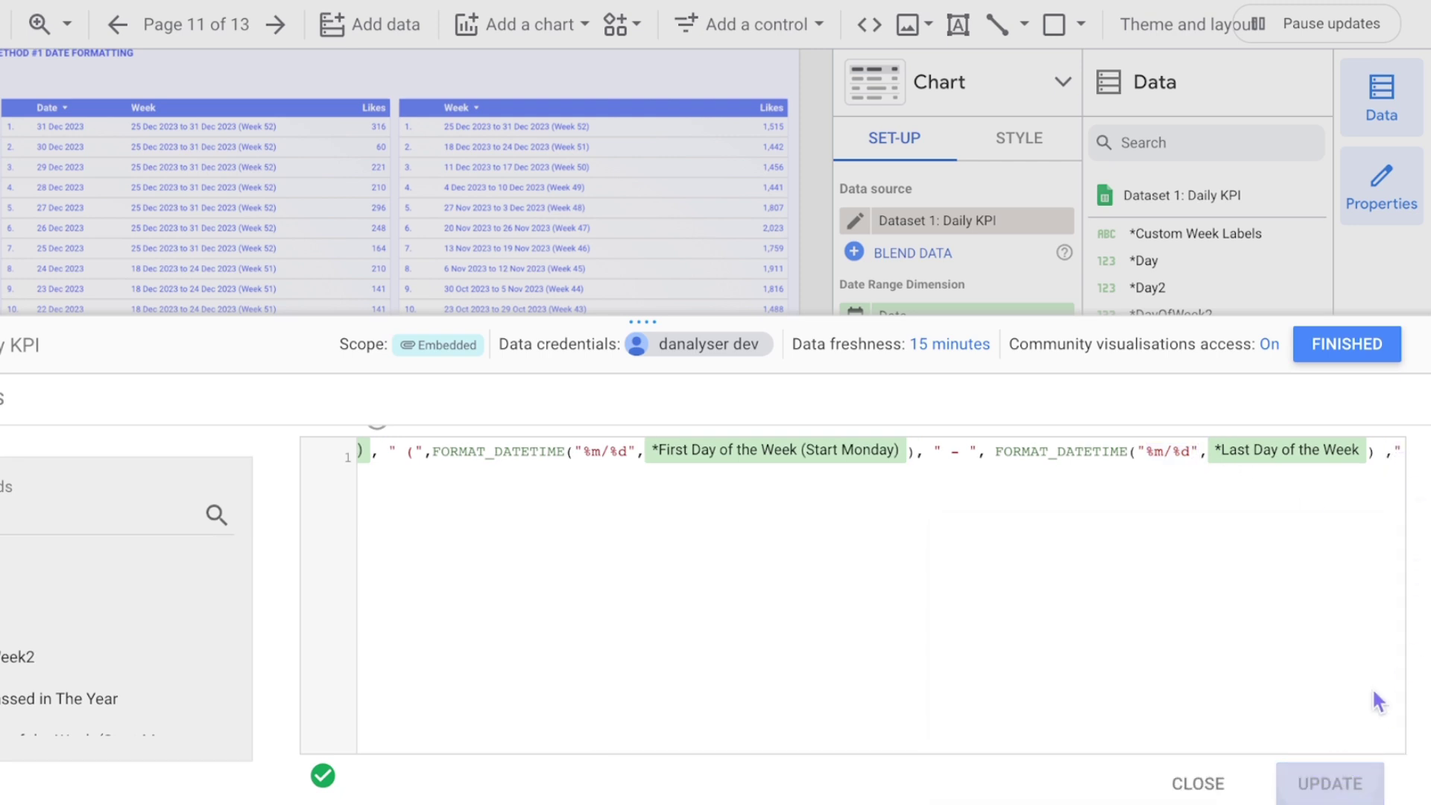
{"action": "left_click", "coordinate": [1348, 347]}
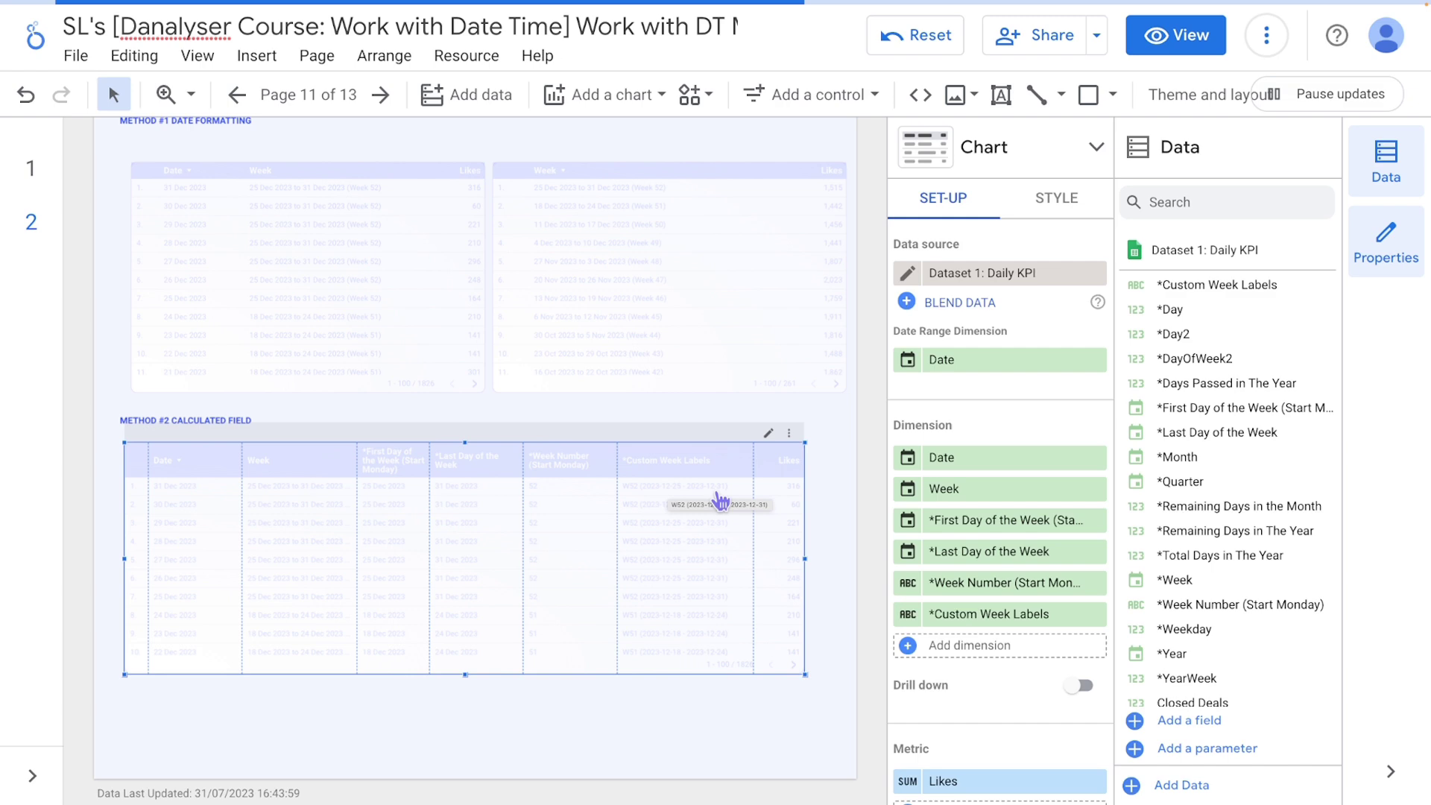